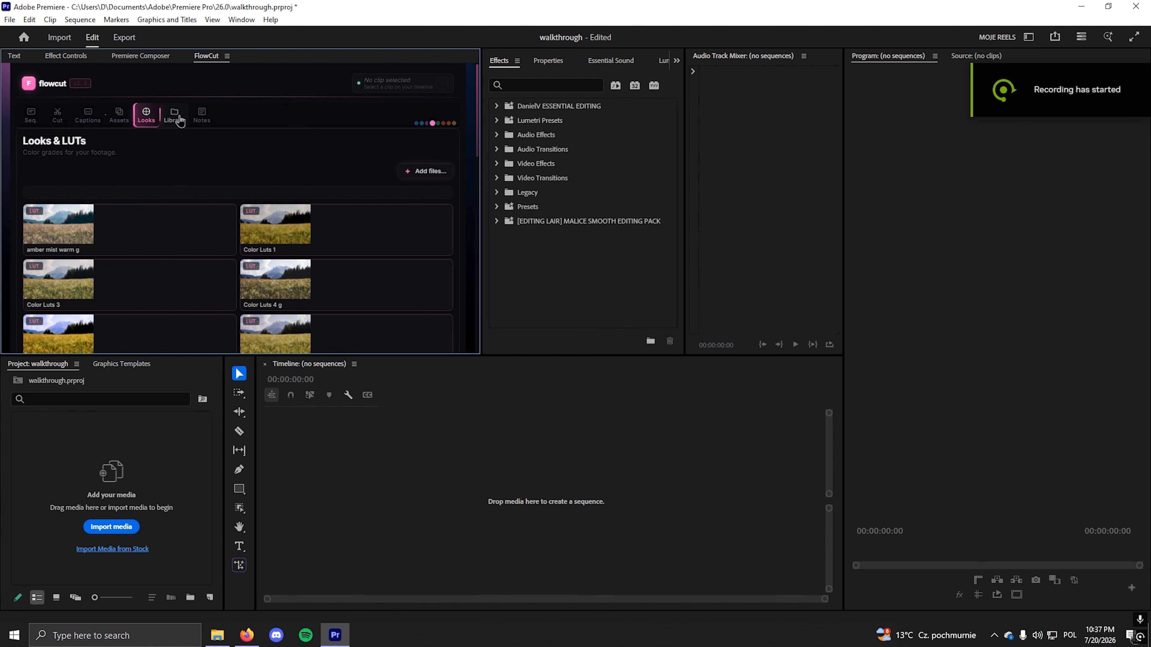
# Create a new vertical sequence from FlowCut's Reel_short 60fps preset.
pyautogui.click(201, 116)
pyautogui.click(31, 116)
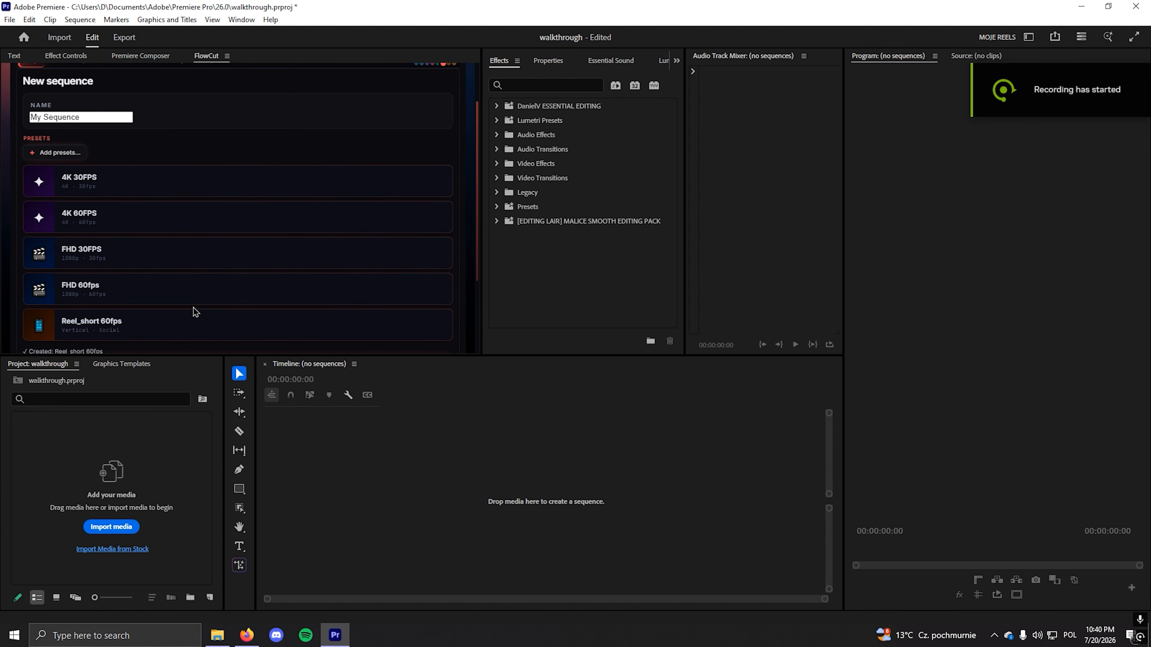
pyautogui.click(151, 327)
pyautogui.scroll(-3, 159, 217)
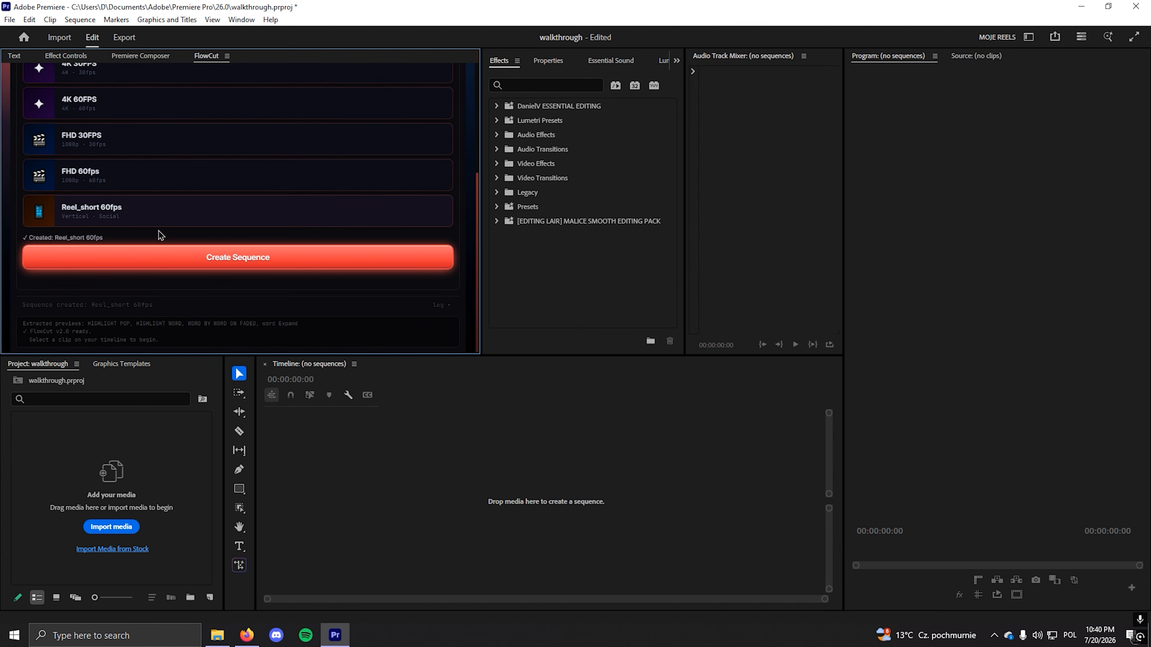
pyautogui.click(240, 265)
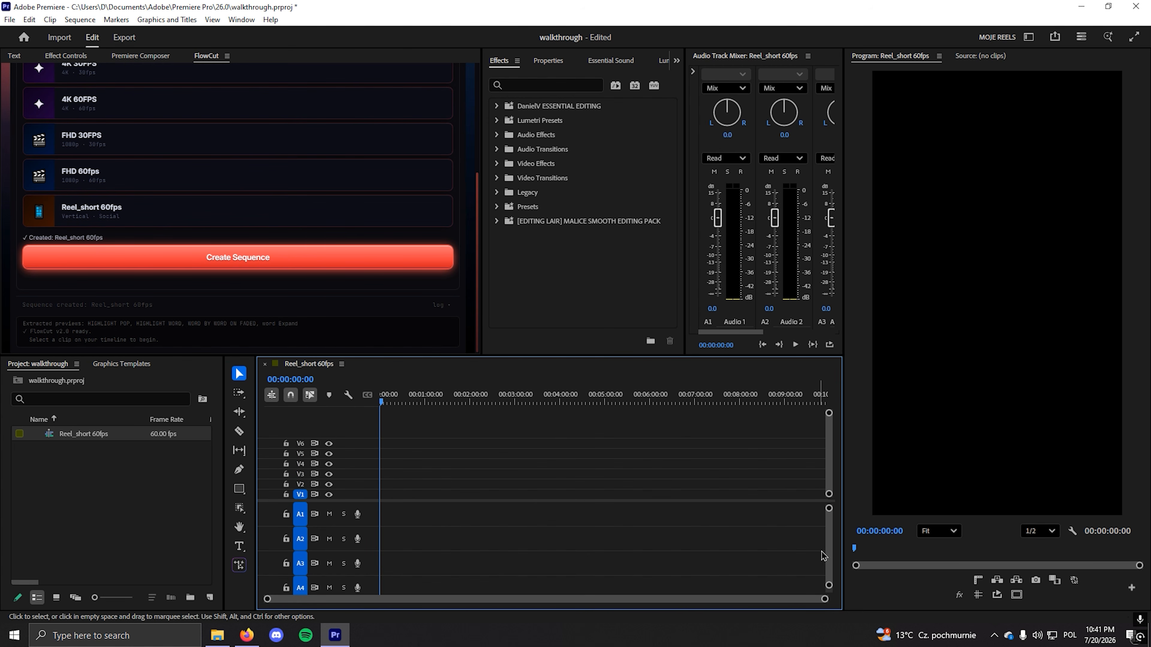
pyautogui.moveTo(829, 586); pyautogui.dragTo(828, 595)
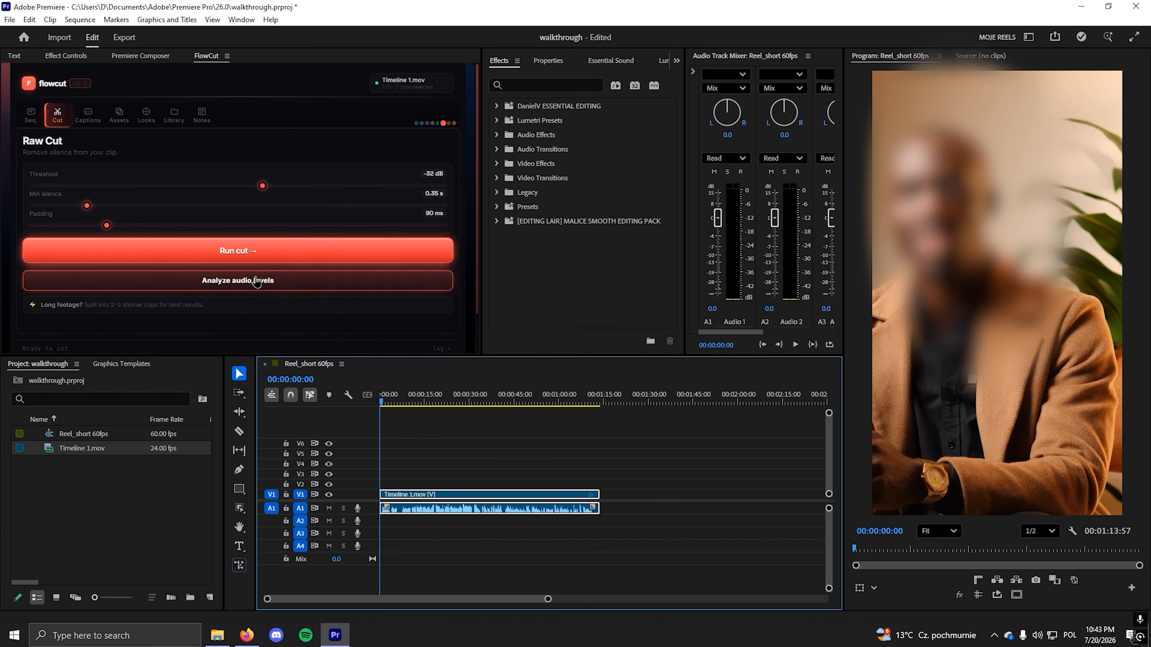
# Analyze the clip's audio levels and apply the recommended cut settings for the Sharper cut style.
pyautogui.scroll(-1, 234, 248)
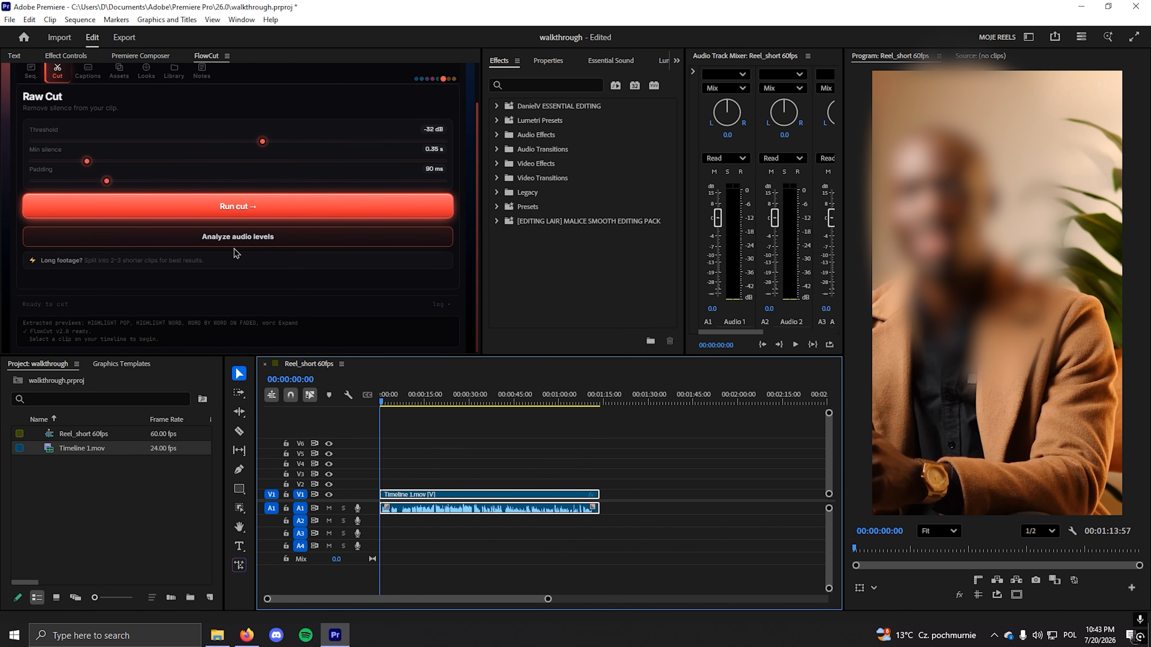
pyautogui.click(234, 242)
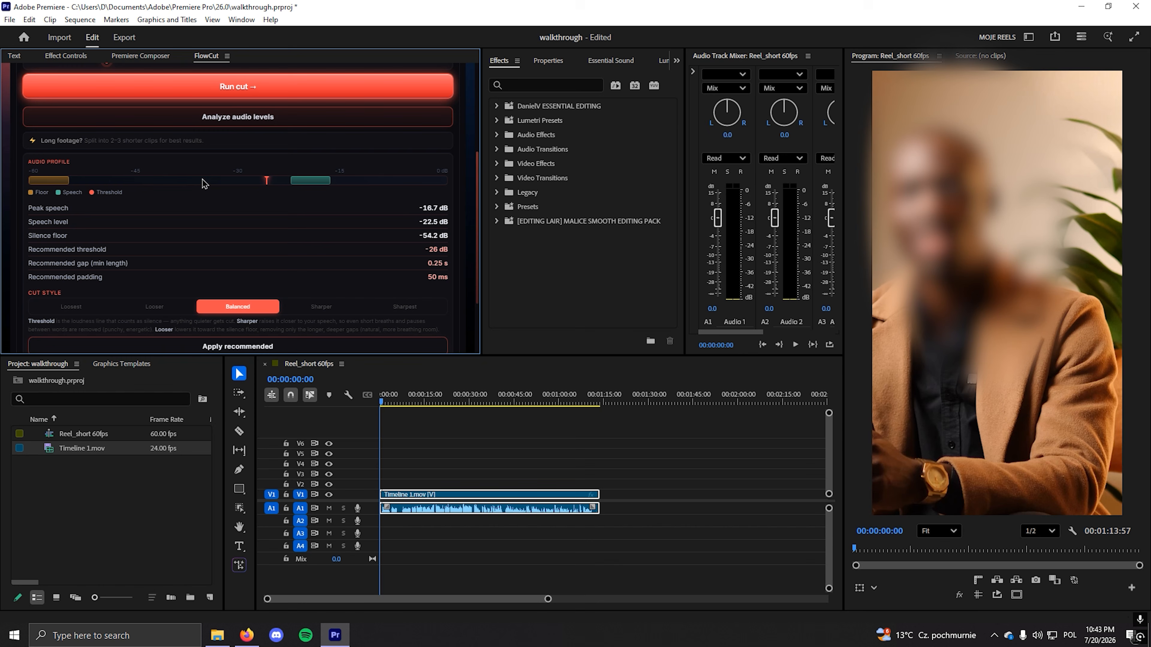
pyautogui.click(336, 309)
pyautogui.click(404, 309)
pyautogui.click(136, 309)
pyautogui.click(244, 307)
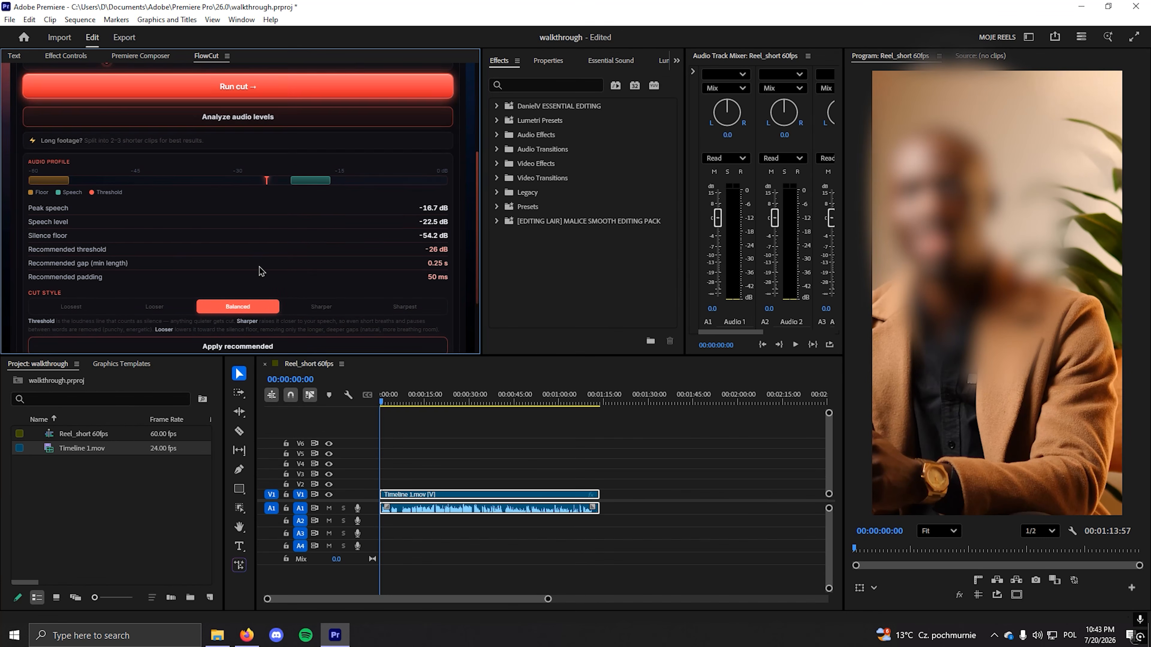
pyautogui.scroll(-1, 263, 273)
pyautogui.click(324, 249)
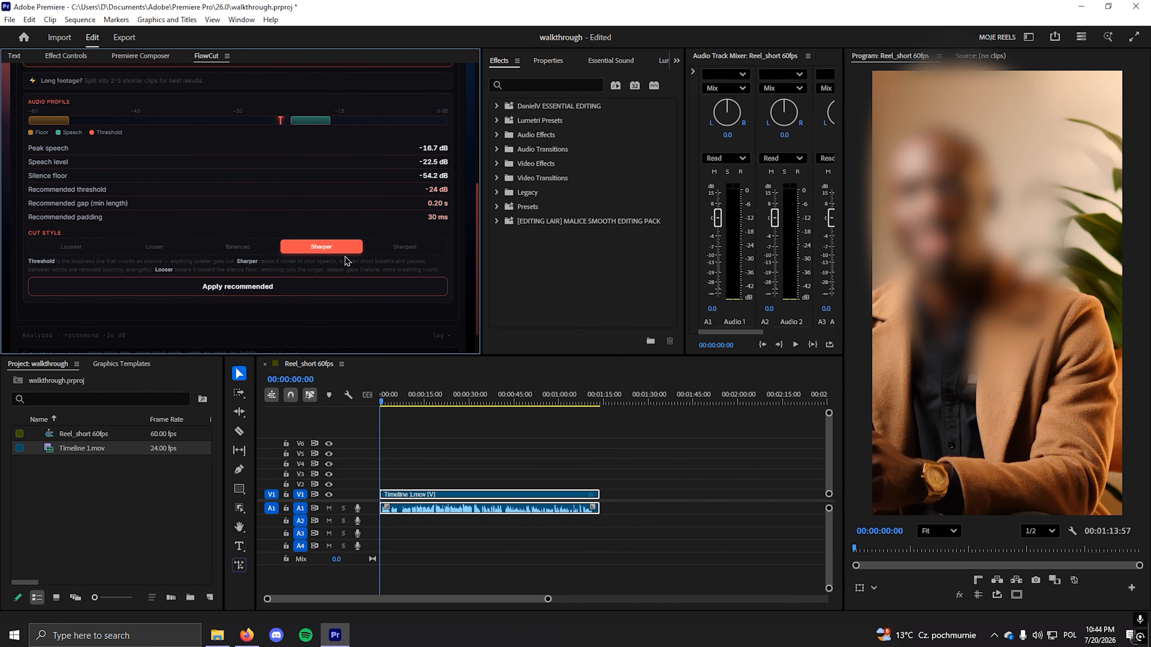
pyautogui.click(267, 291)
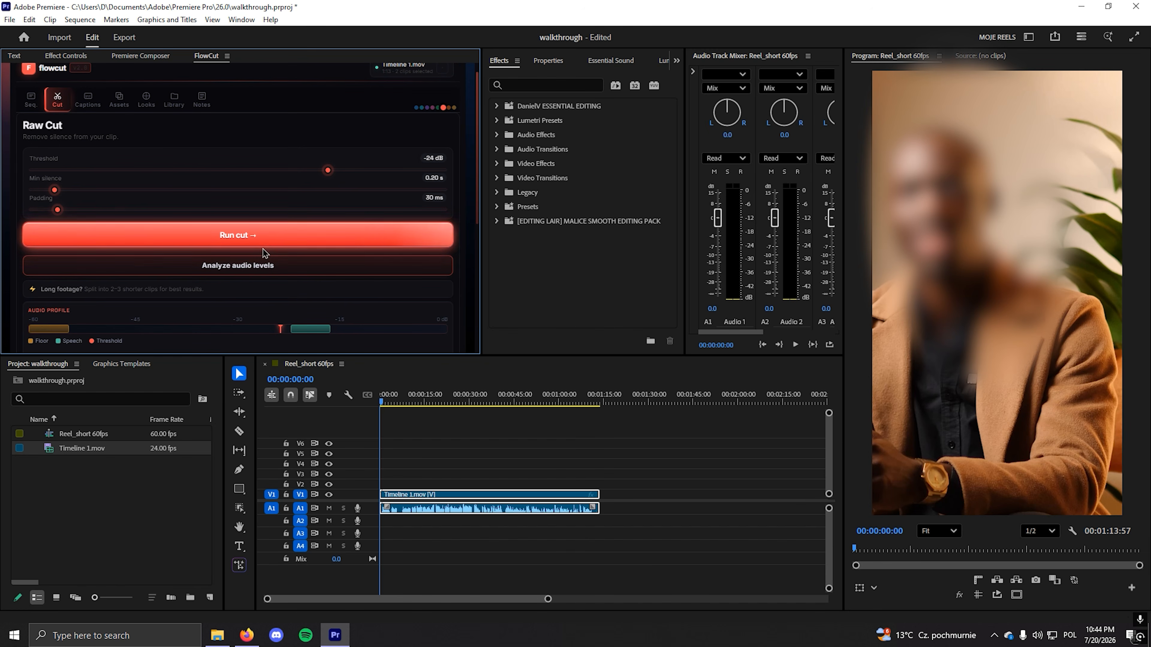
# Run the silence cut on the timeline clip and play back the opening of the result.
pyautogui.click(246, 238)
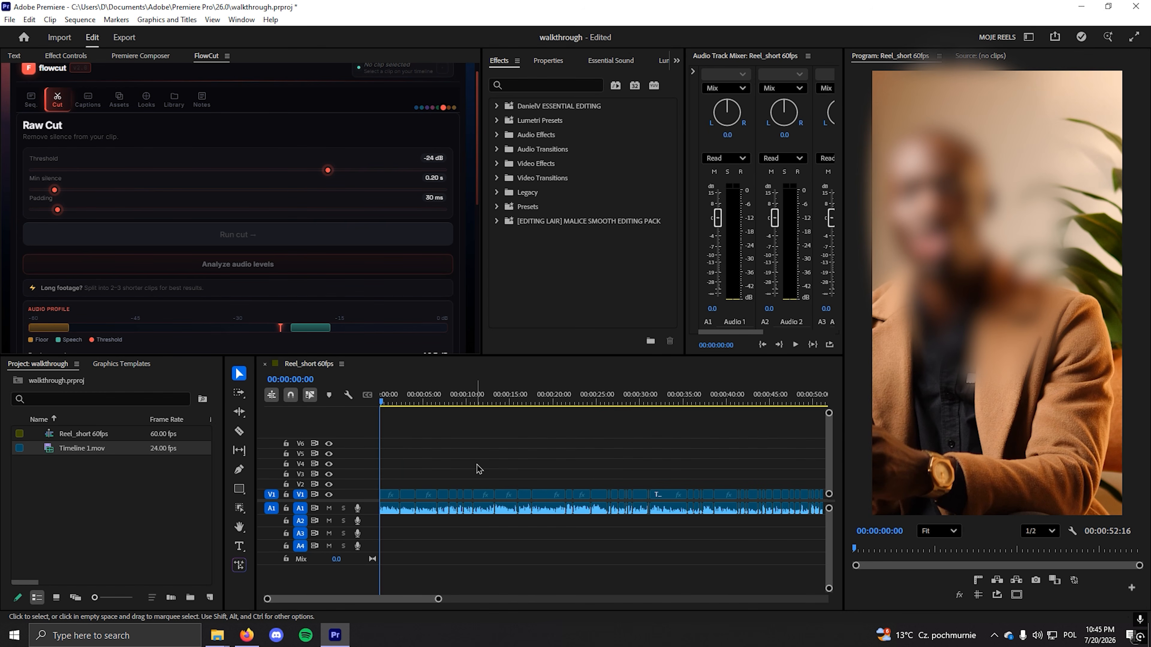
pyautogui.press('space')
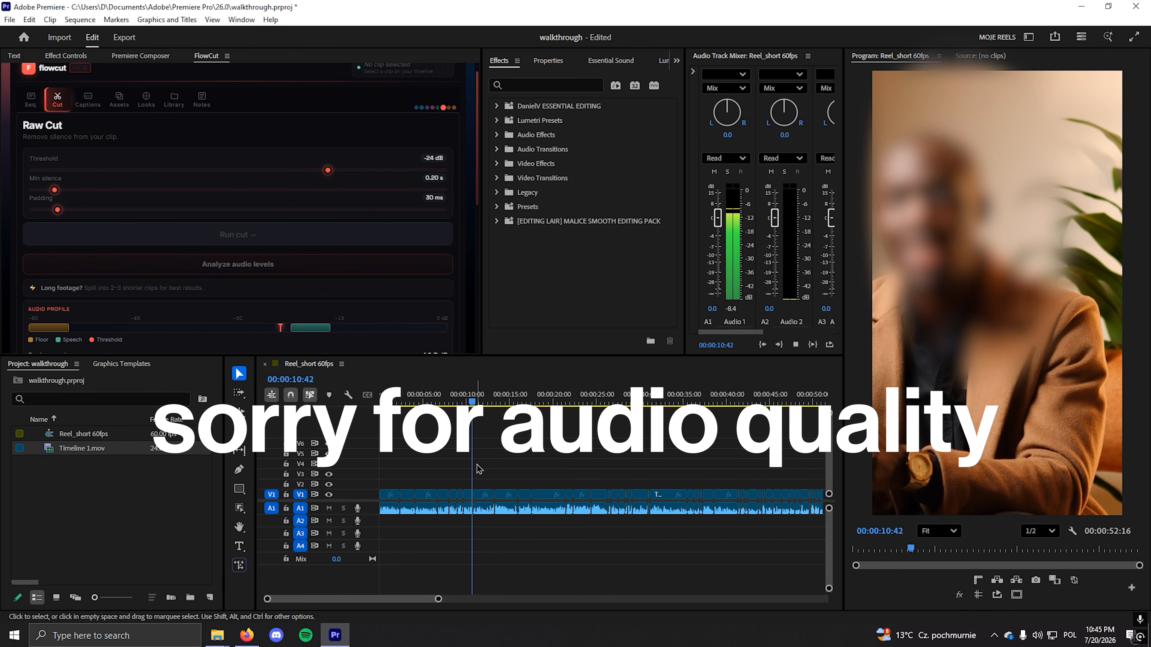
pyautogui.press('space')
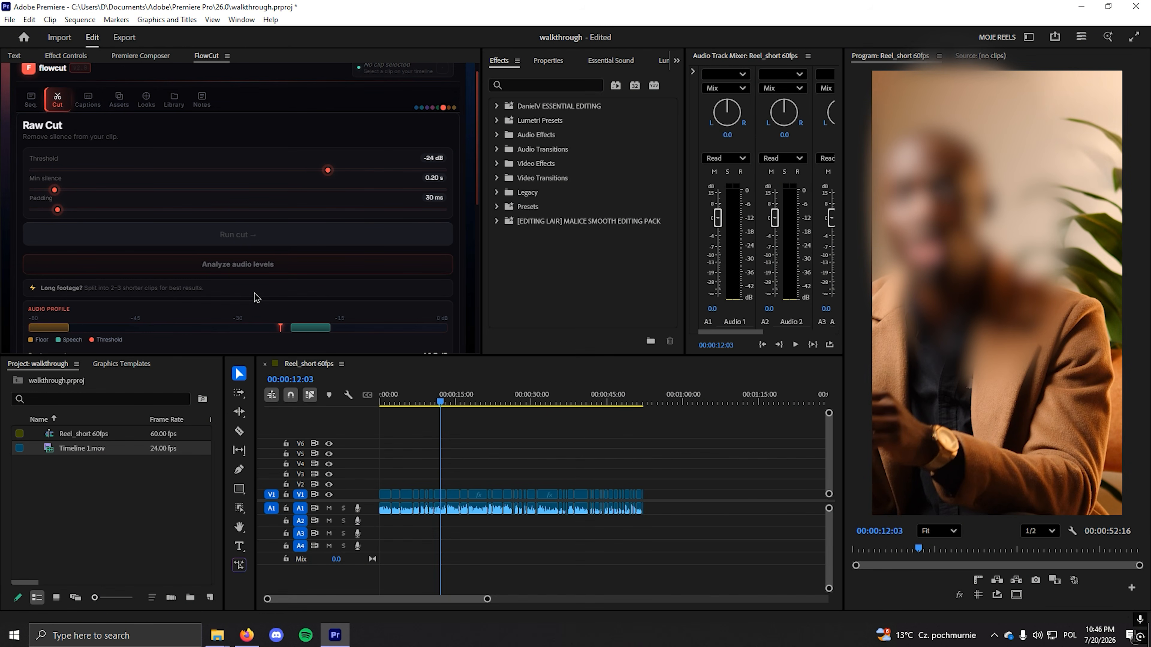
# Go to the FlowCut captions section and look through the available transcription languages.
pyautogui.click(89, 102)
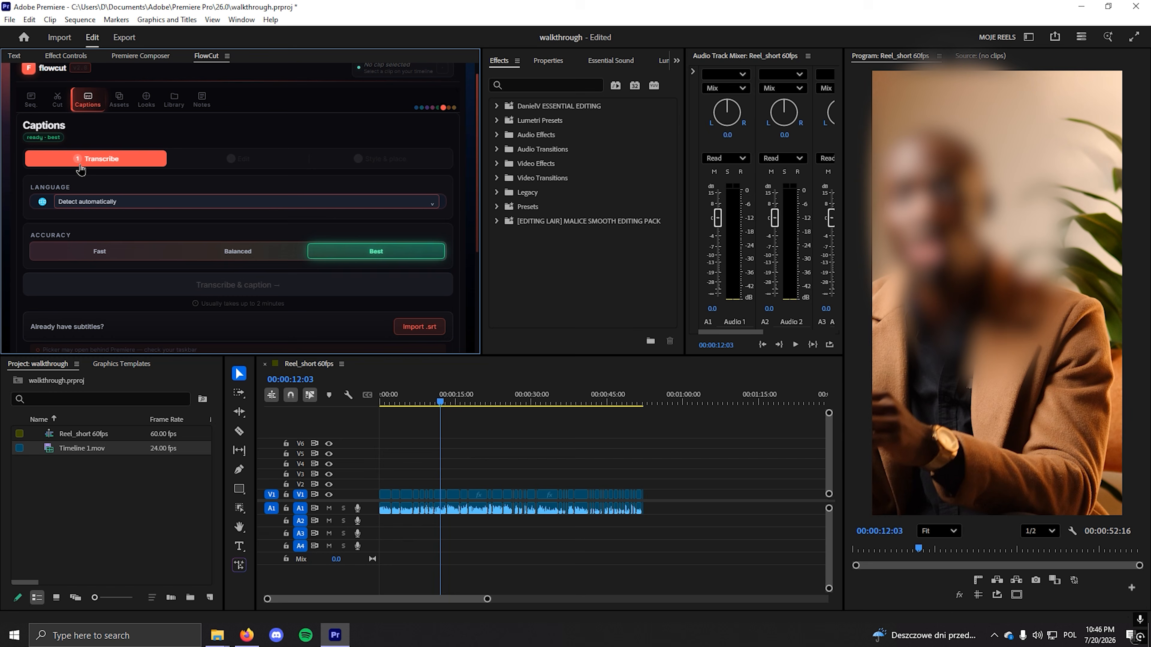
pyautogui.click(124, 202)
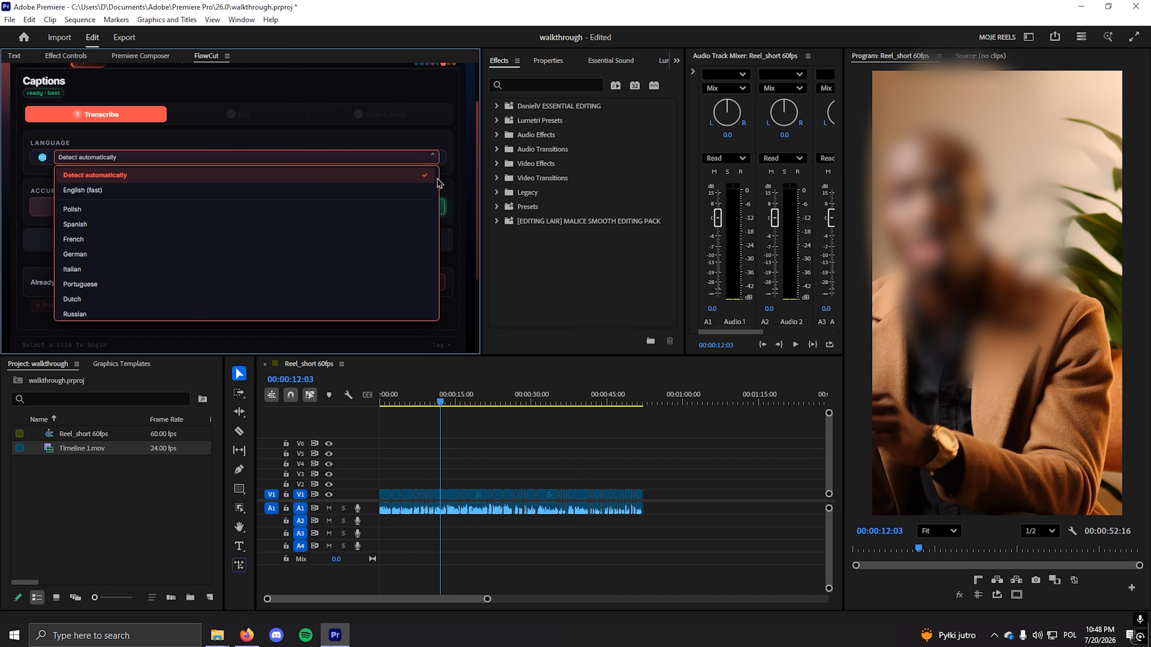
pyautogui.scroll(-2, 434, 194)
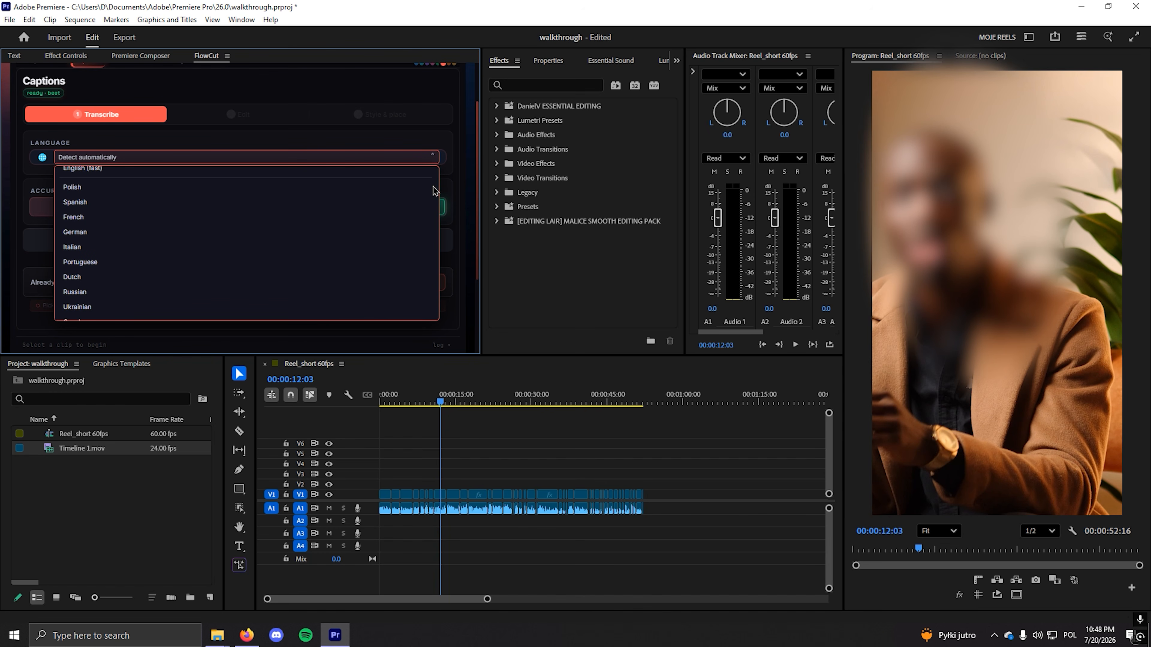
pyautogui.scroll(-3, 433, 194)
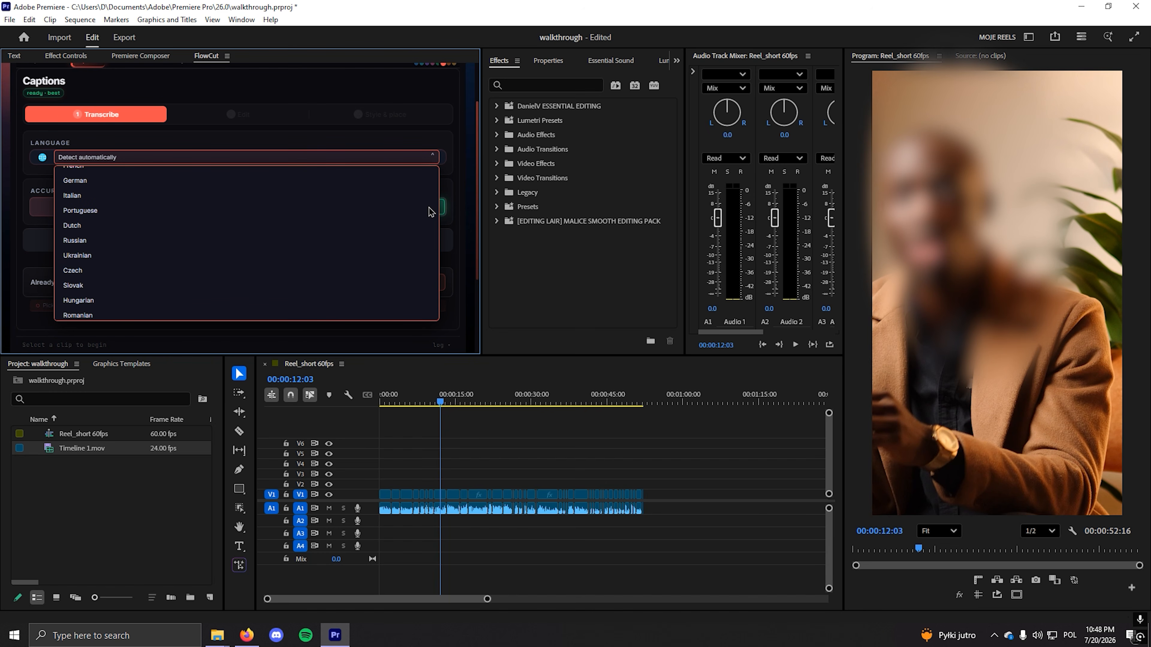
pyautogui.scroll(-10, 429, 222)
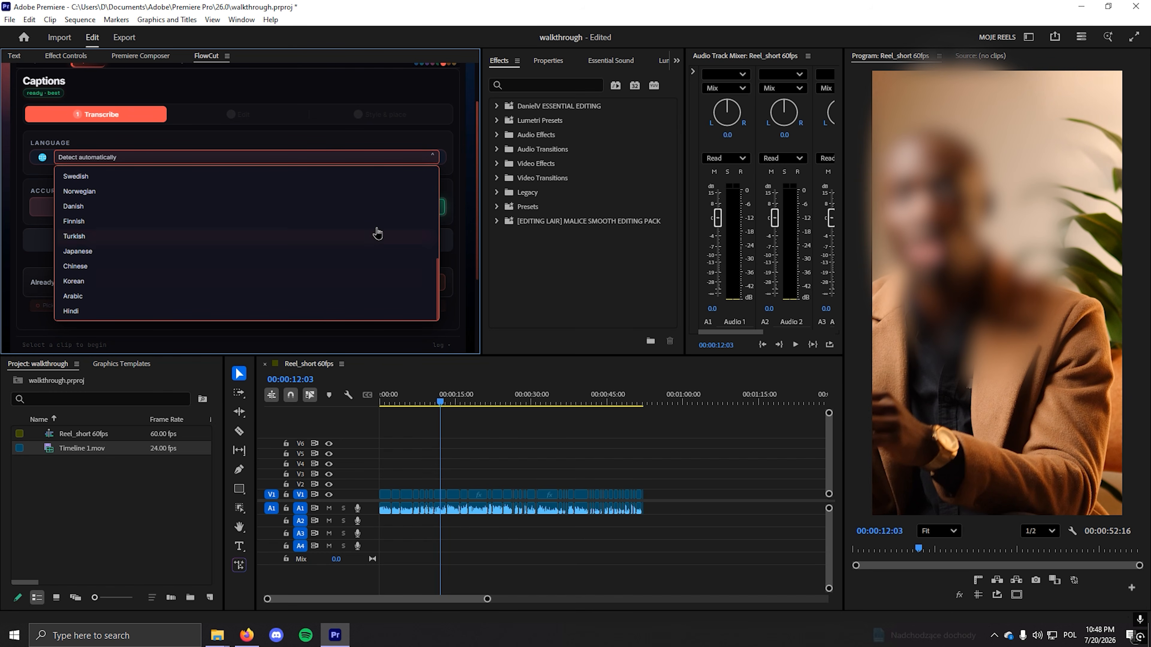
pyautogui.click(174, 159)
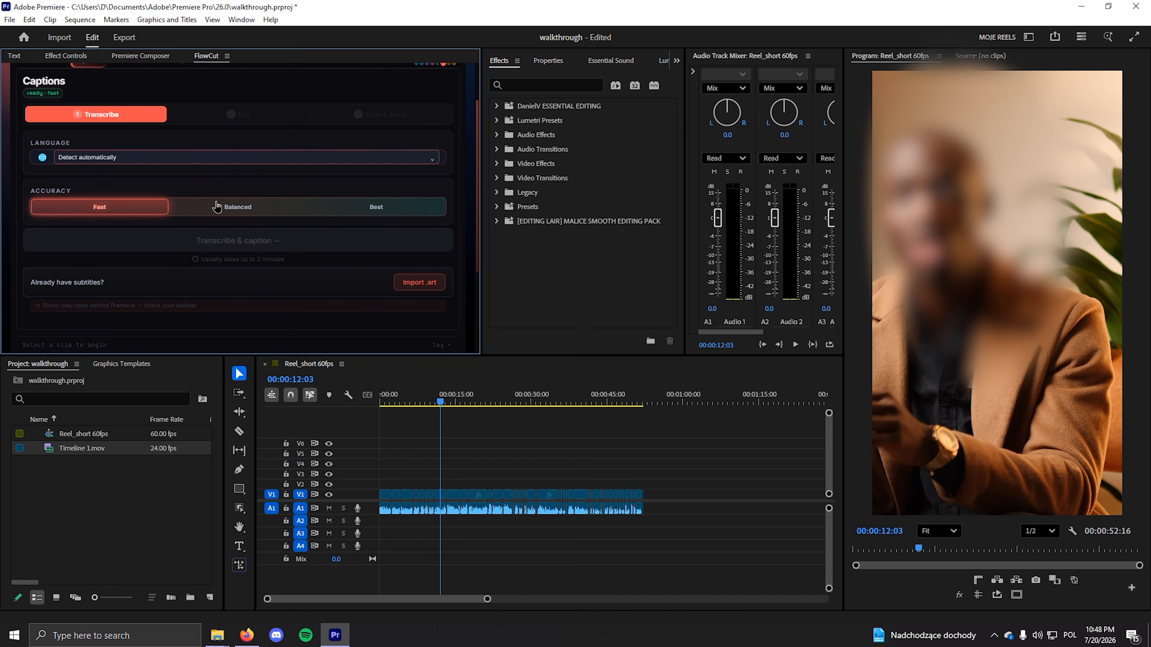
# Try the Fast option for transcription accuracy and settle on Best.
pyautogui.click(388, 210)
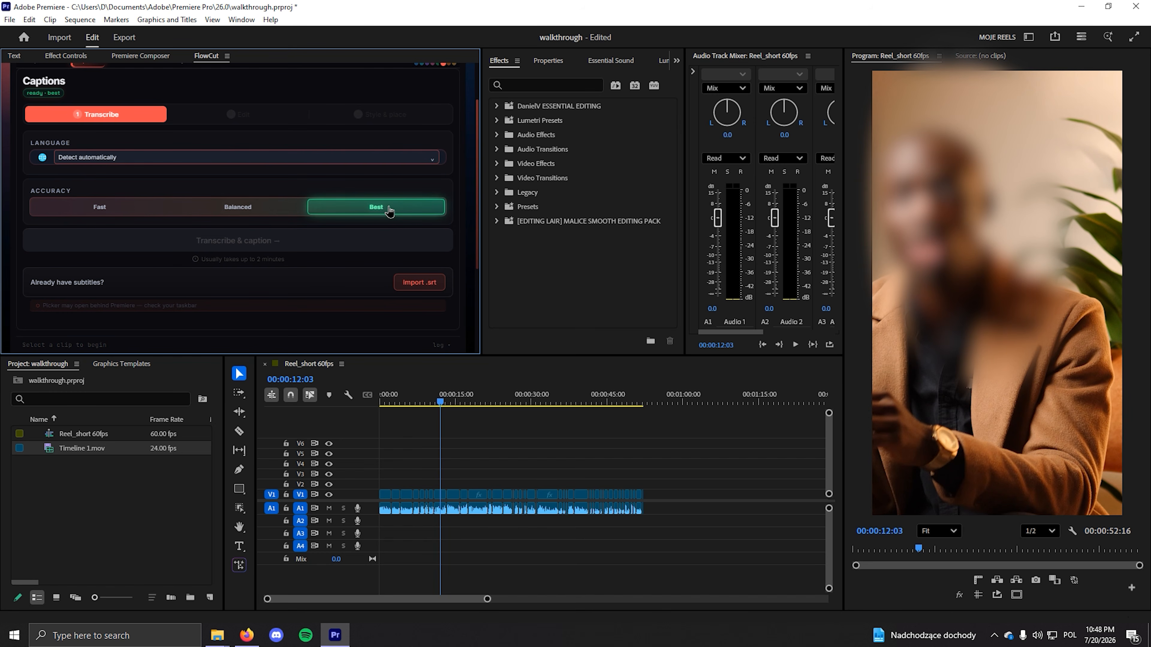
pyautogui.click(101, 208)
pyautogui.click(358, 213)
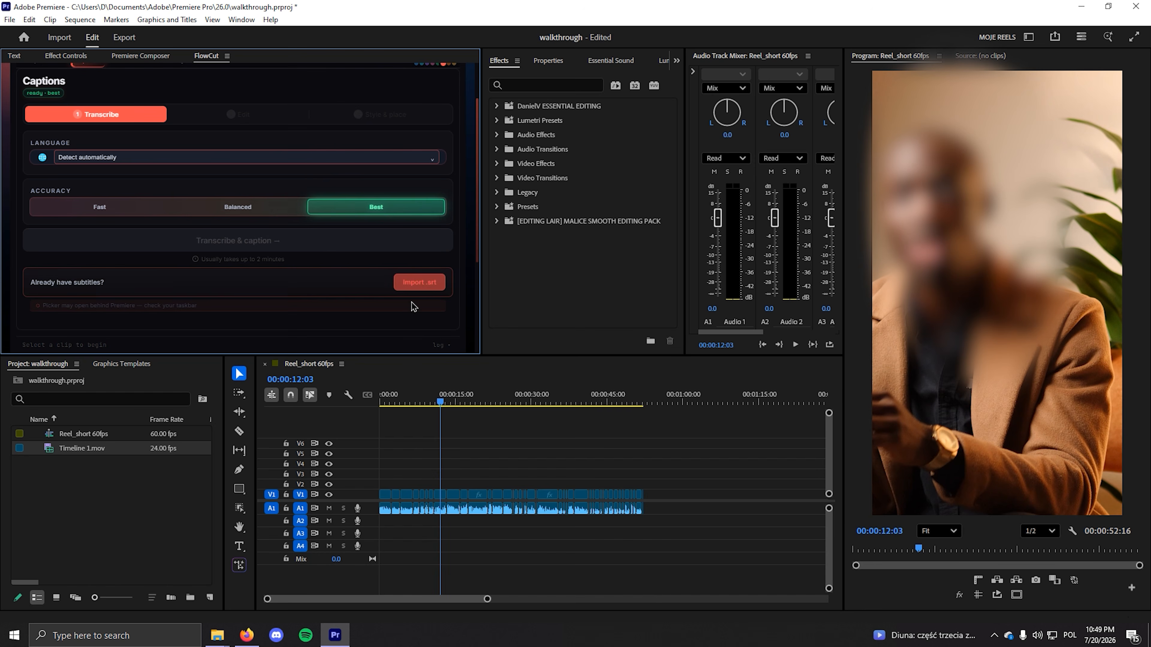
pyautogui.scroll(-2, 412, 288)
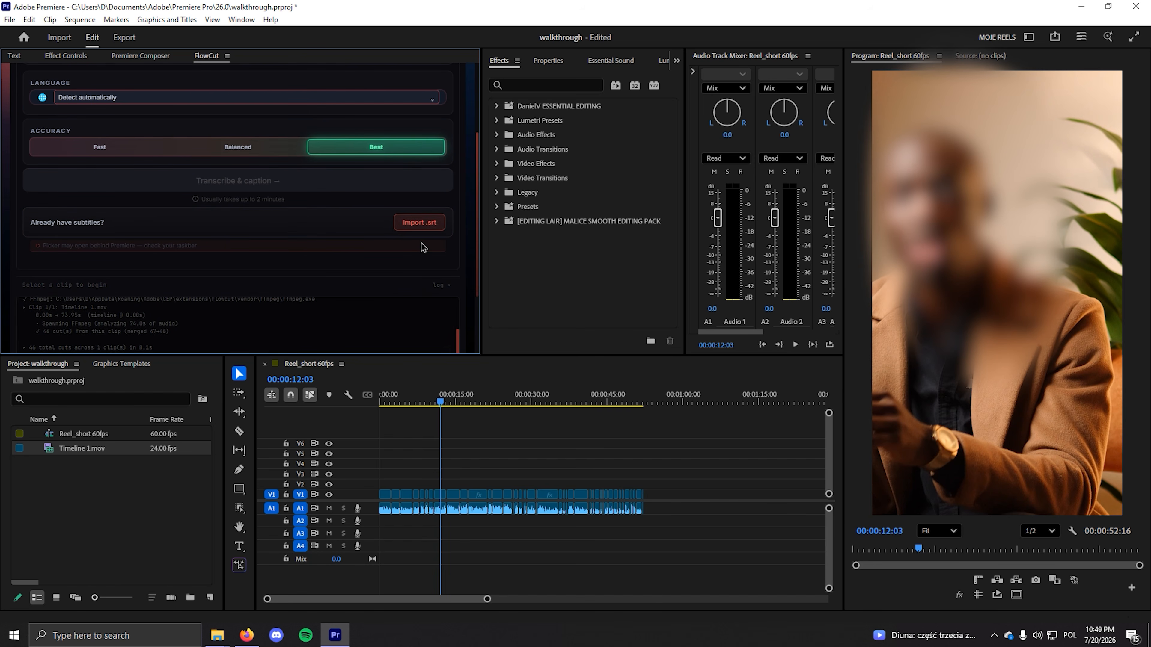
pyautogui.click(419, 222)
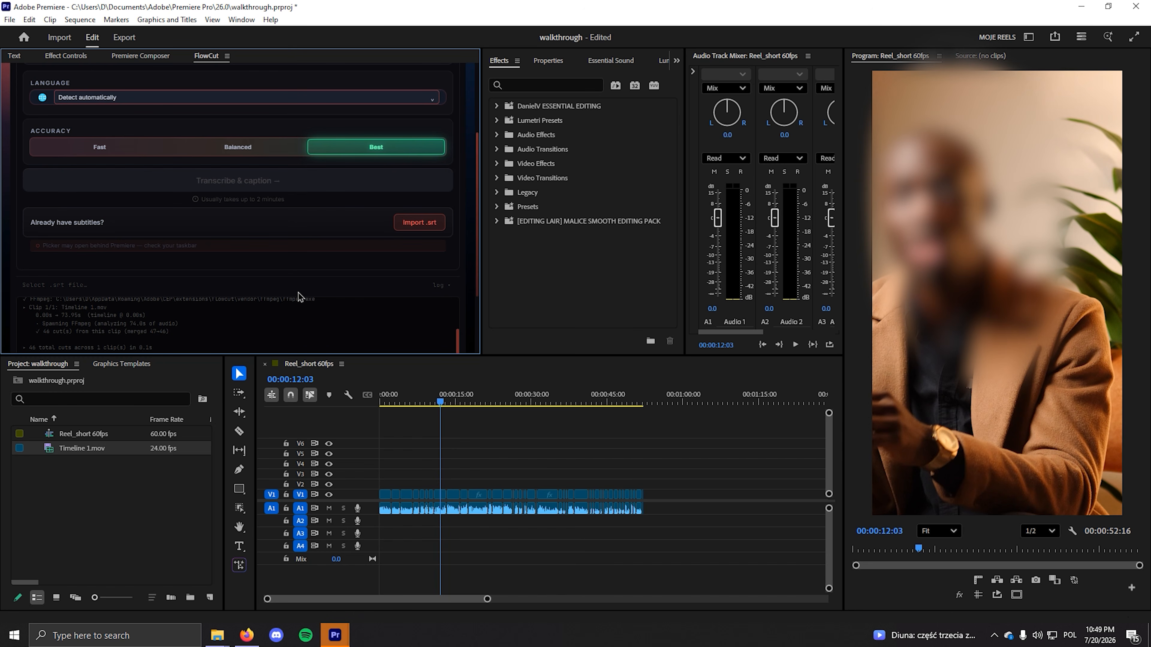
pyautogui.click(341, 641)
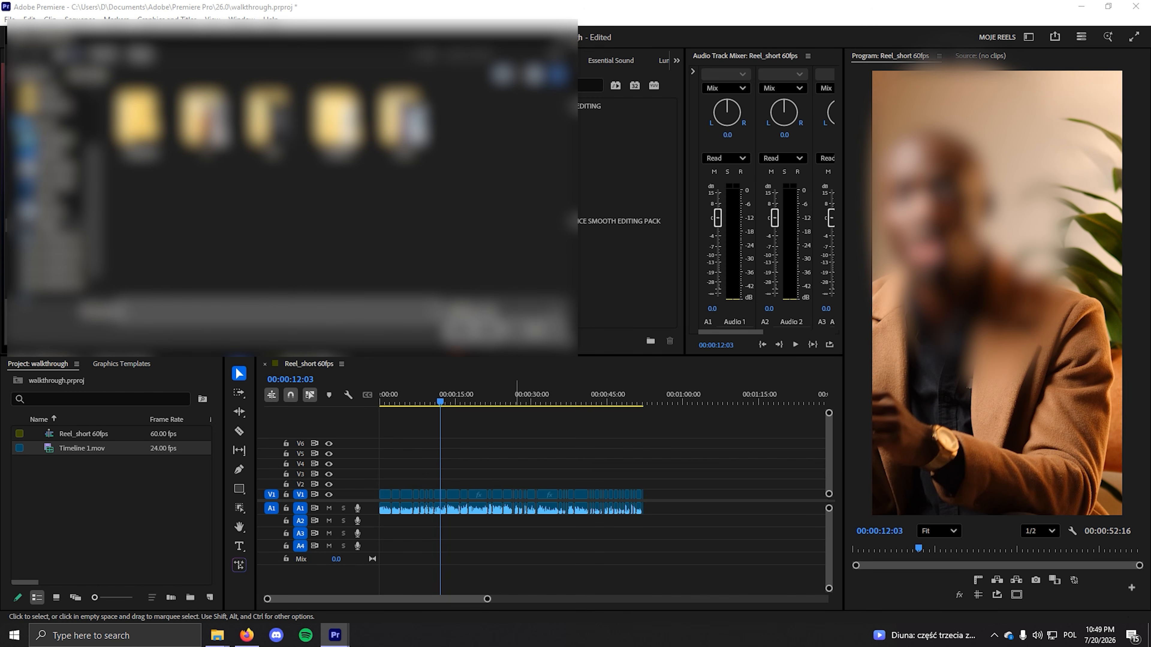
pyautogui.click(535, 330)
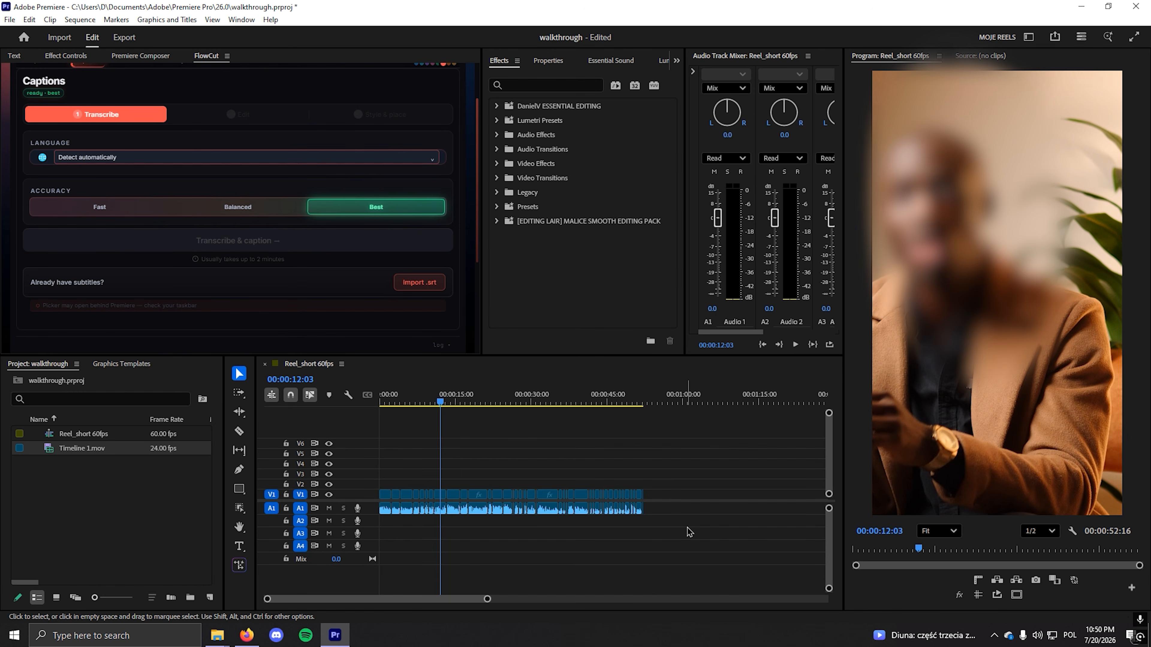
# Transcribe all the cut clips on the timeline for captions and set the transcript to about 3 words per segment.
pyautogui.moveTo(689, 532); pyautogui.dragTo(379, 484)
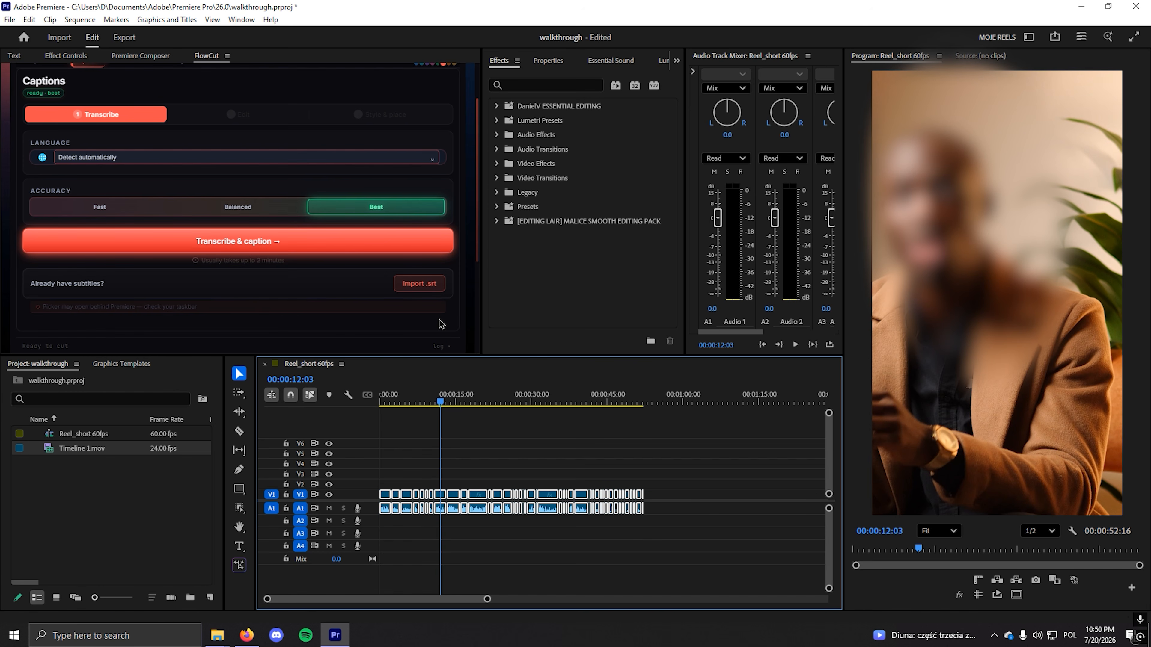
pyautogui.click(271, 241)
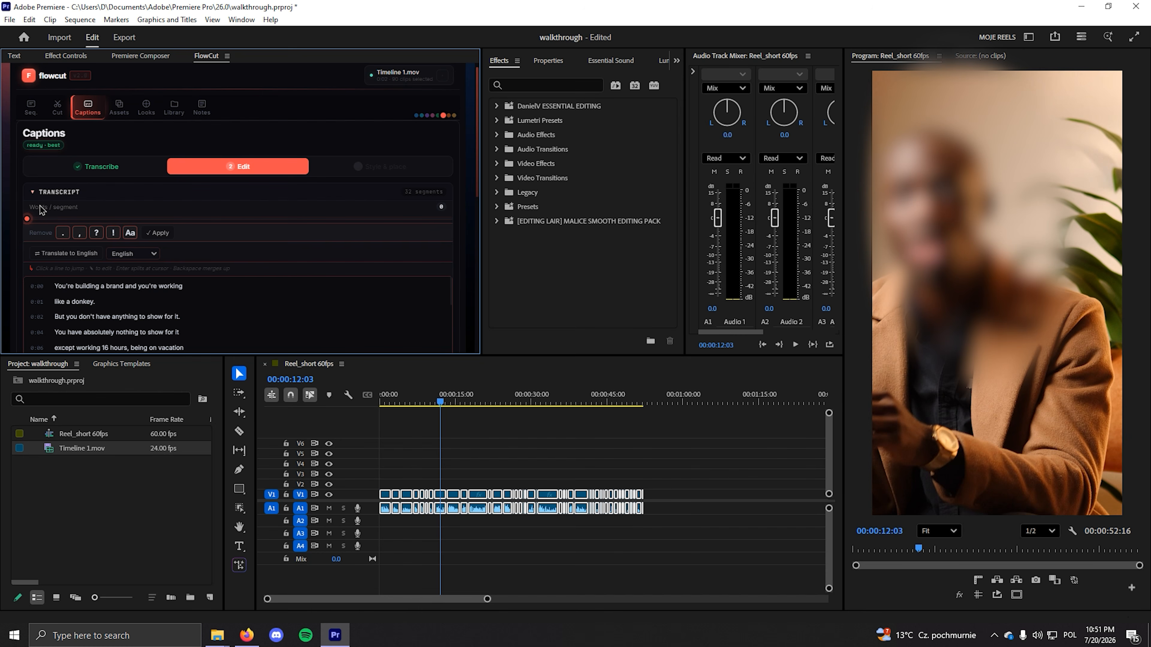
pyautogui.moveTo(26, 218); pyautogui.dragTo(135, 236)
# Strip periods, commas and capital letters from the whole transcript.
pyautogui.scroll(-1, 177, 172)
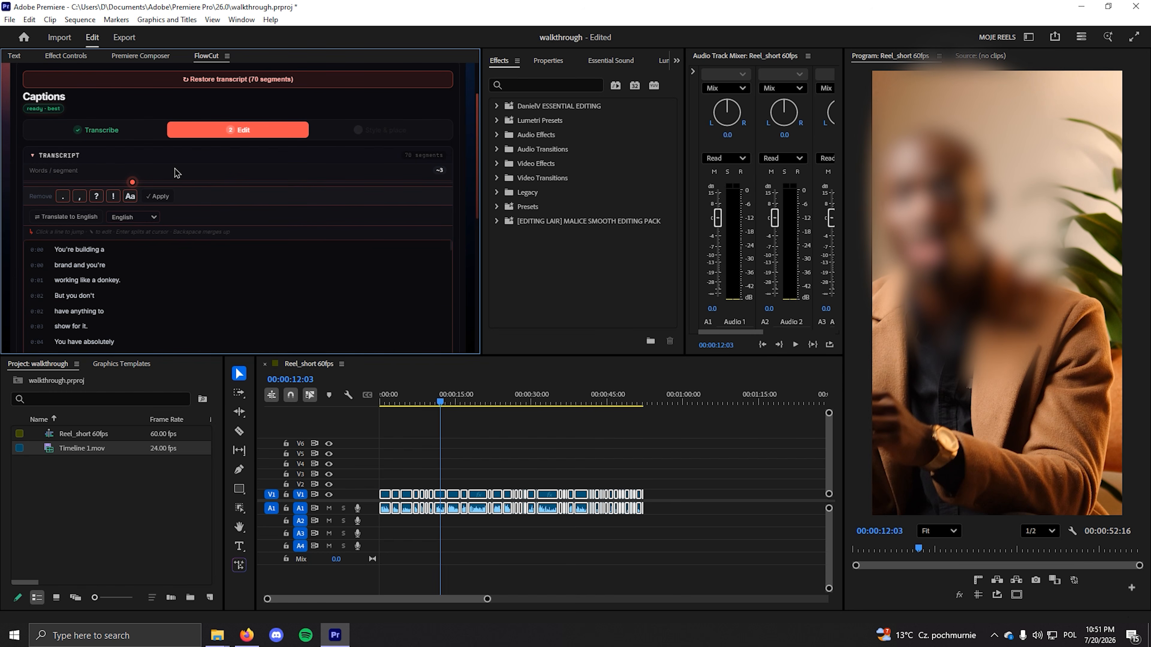
pyautogui.click(63, 199)
pyautogui.click(80, 199)
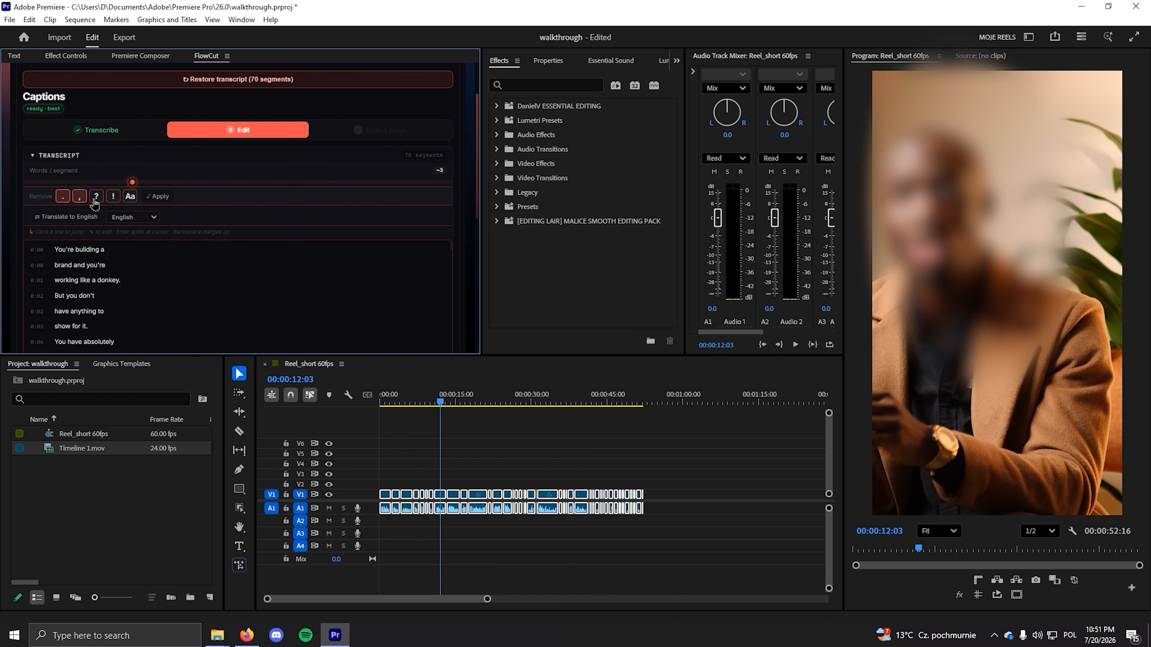
pyautogui.click(131, 197)
pyautogui.click(164, 199)
# Split the word "a" off the first transcript line and merge it with the "brand and you're" line.
pyautogui.click(427, 251)
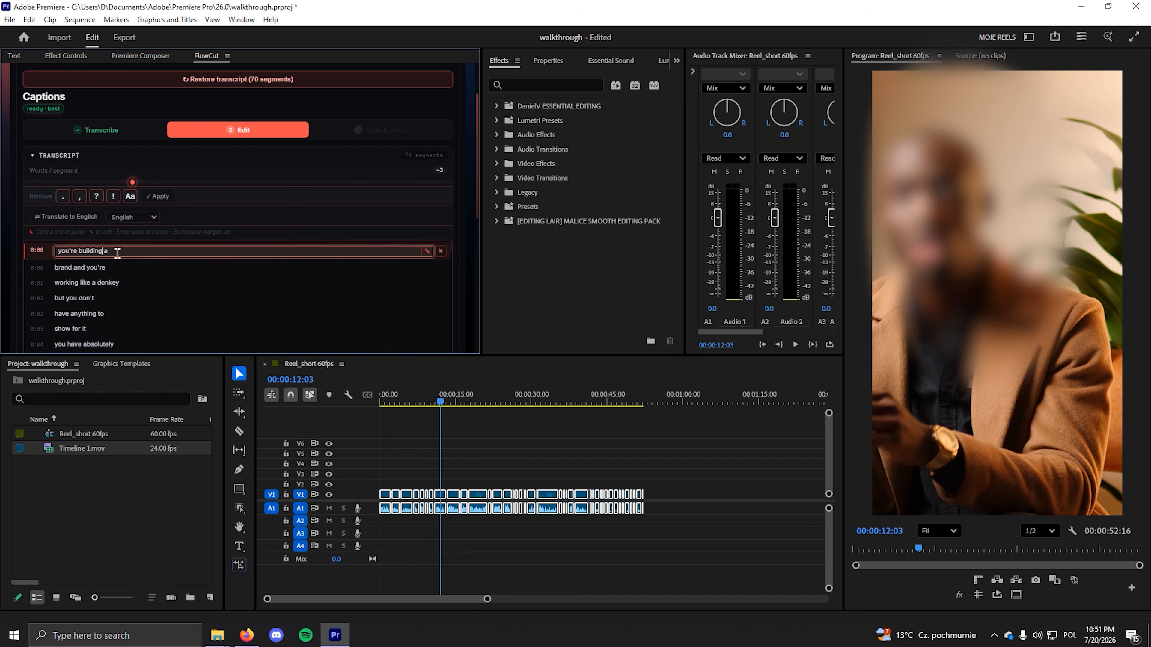
pyautogui.press('Return')
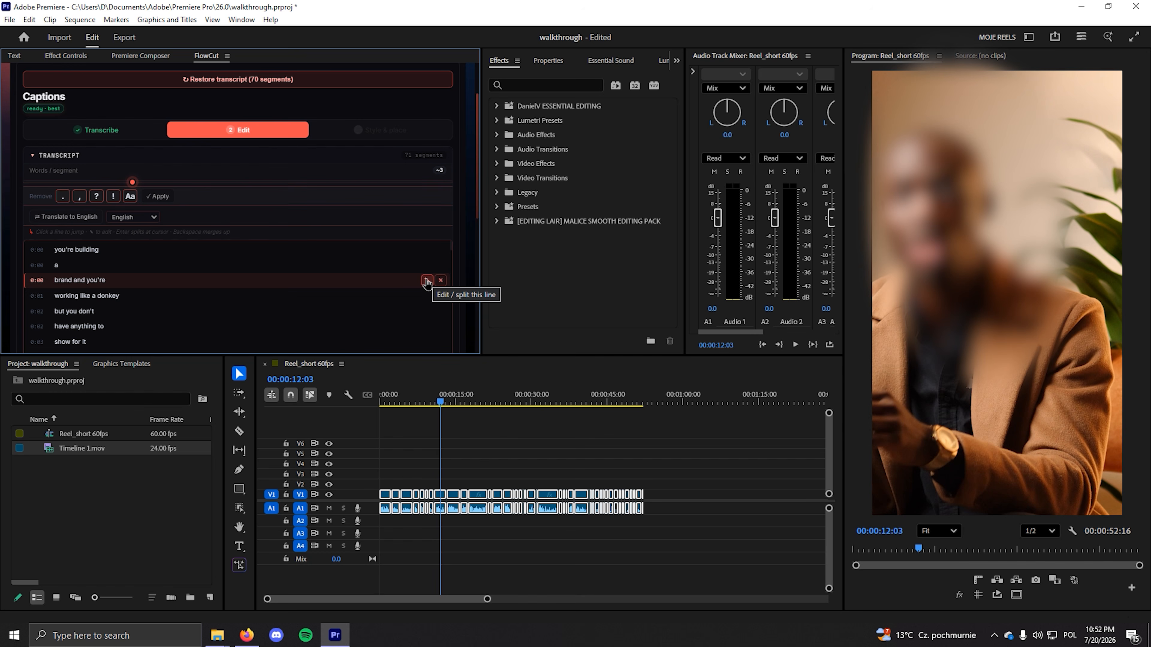
pyautogui.click(427, 281)
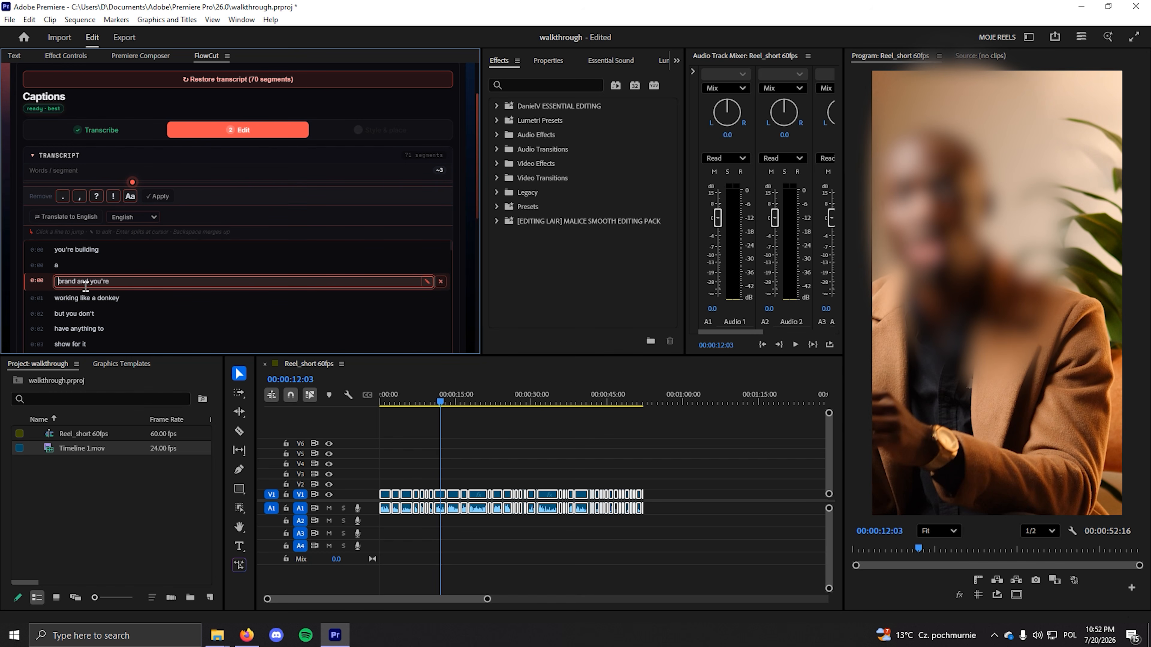
pyautogui.press('BackSpace')
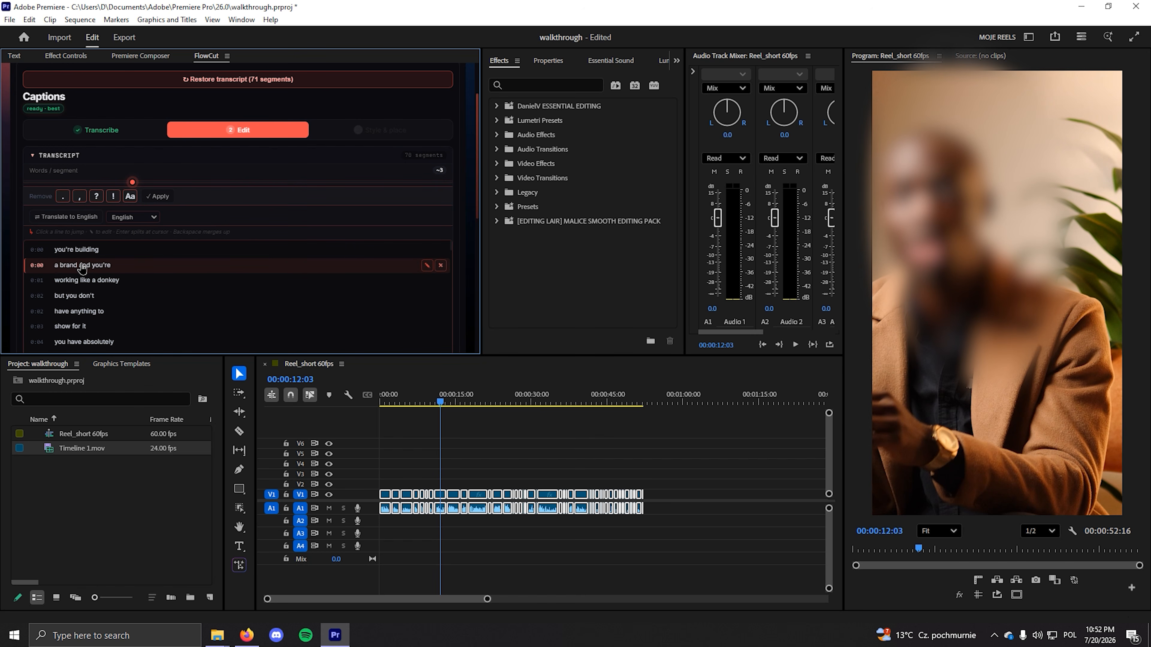
# Output the edited captions as a subtitle track on the Reel_short 60fps timeline.
pyautogui.scroll(-5, 82, 267)
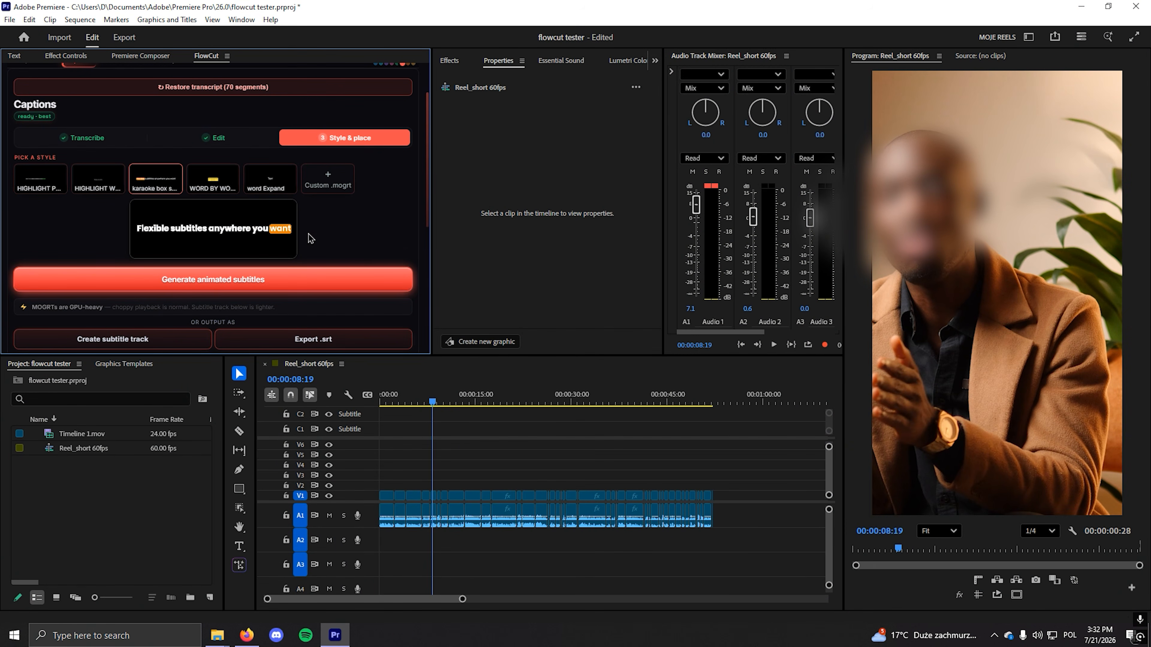
pyautogui.scroll(-1, 311, 238)
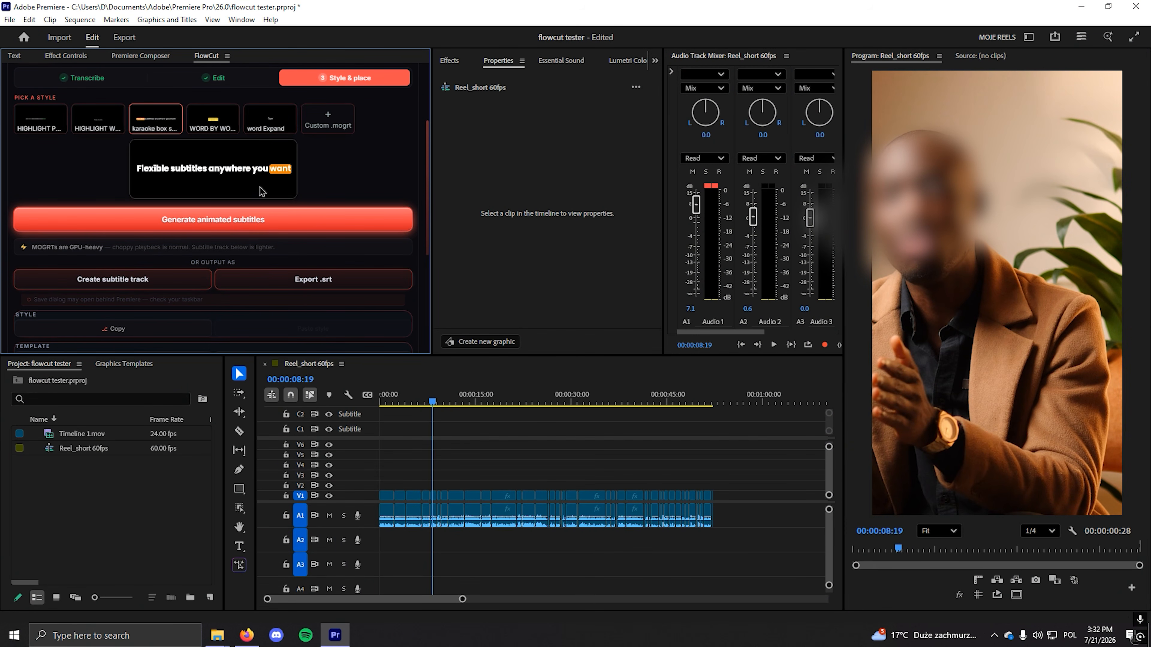
pyautogui.click(116, 286)
pyautogui.press('-')
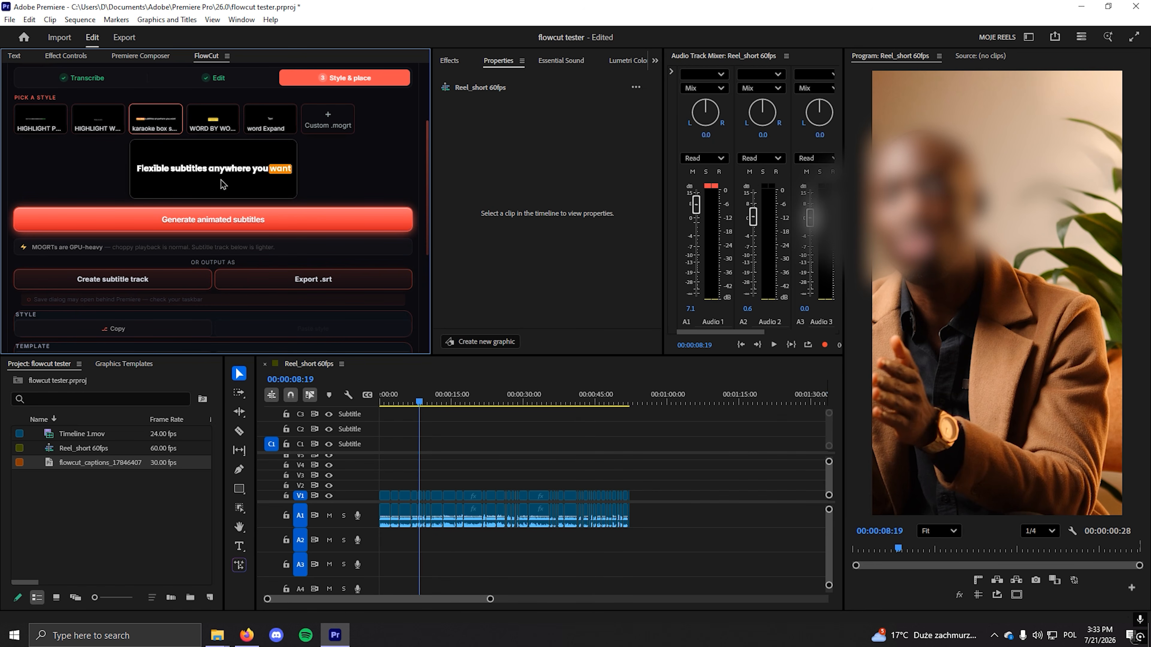
# Generate animated subtitles in the karaoke box style for all the cut clips on the Reel_short 60fps timeline.
pyautogui.moveTo(675, 545); pyautogui.dragTo(379, 457)
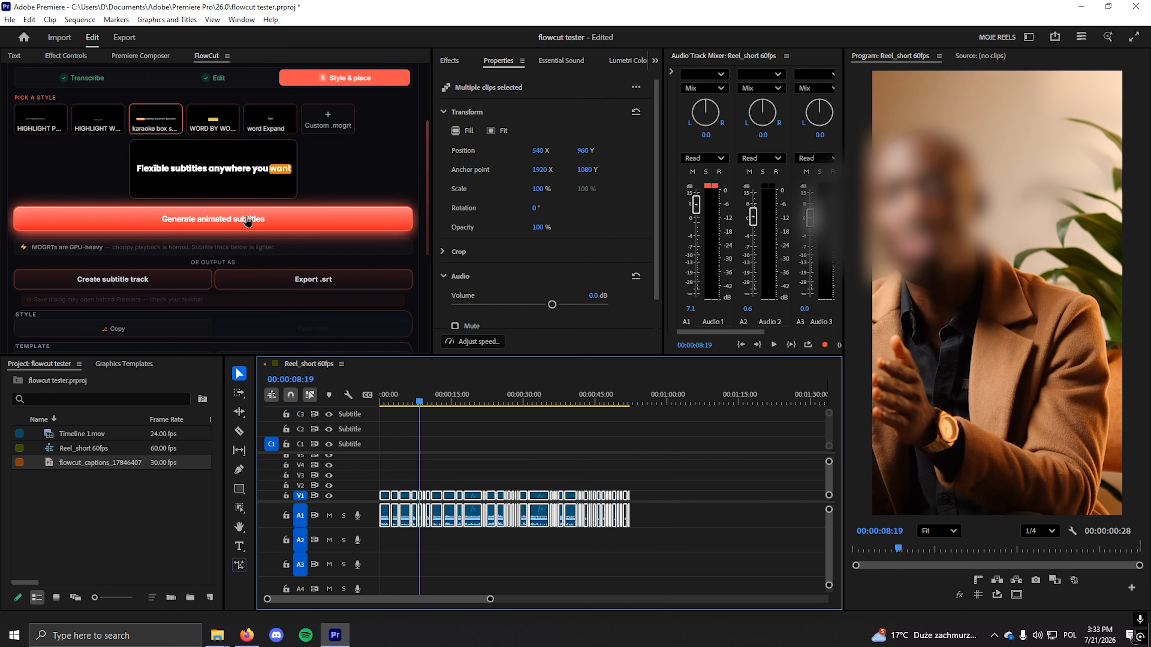
pyautogui.click(222, 221)
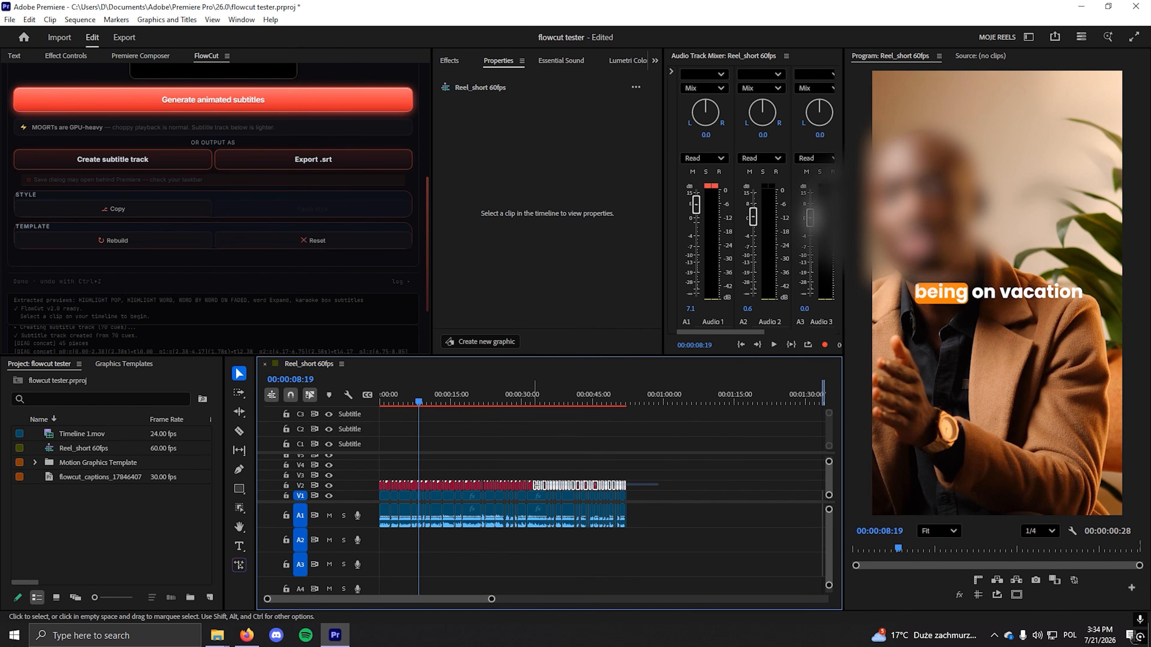
pyautogui.moveTo(414, 481); pyautogui.dragTo(642, 489)
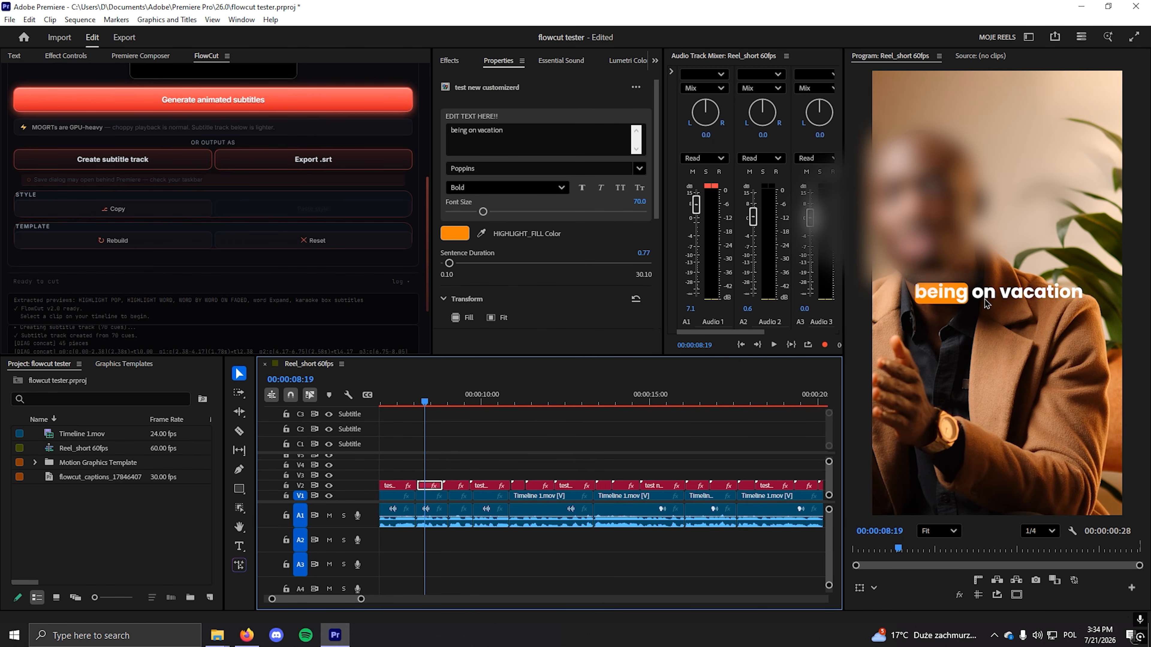
# Set the "being on vacation" subtitle's font to Coolvetica Regular and its highlight fill color to blue 00A2FF.
pyautogui.click(641, 157)
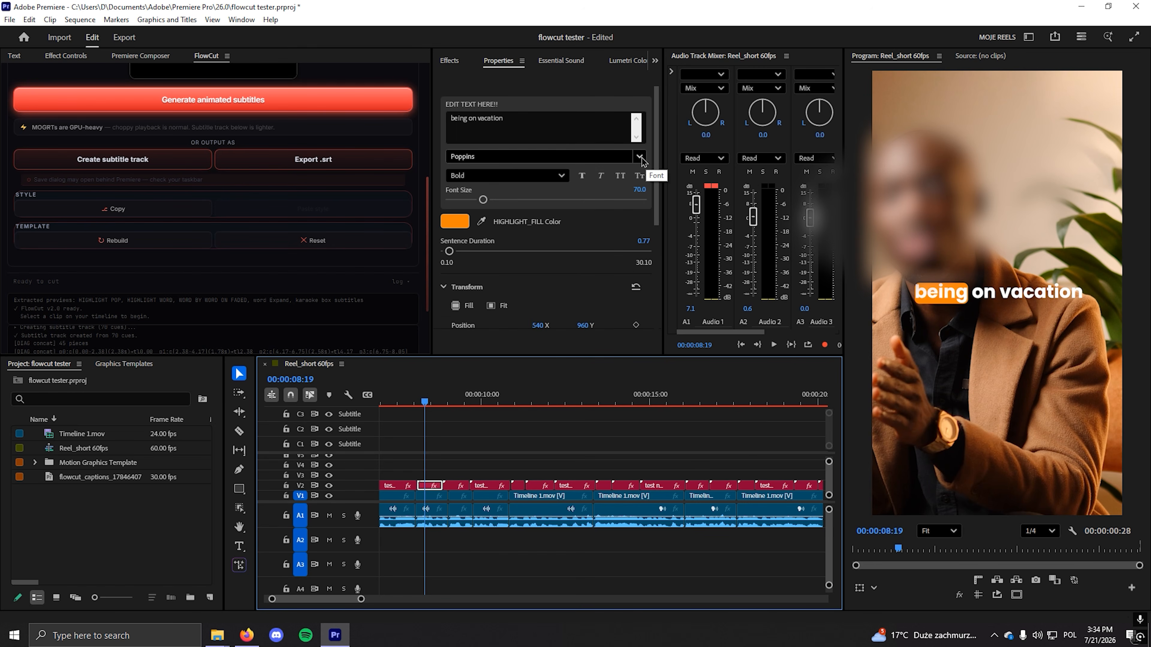
pyautogui.write('cool')
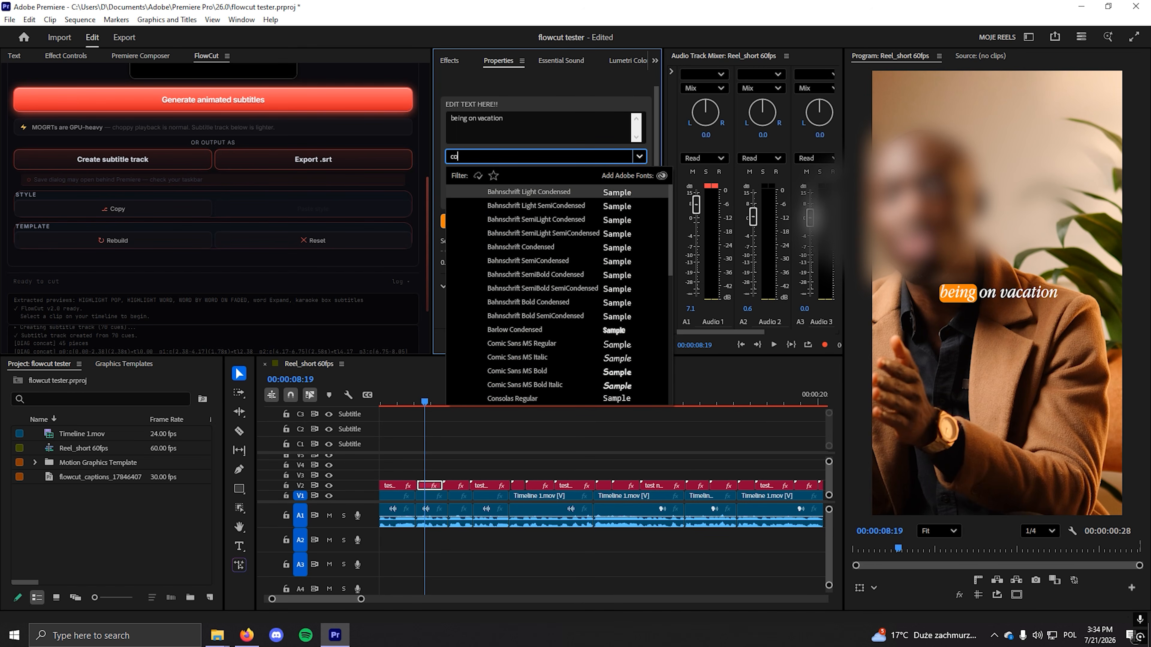
pyautogui.click(539, 220)
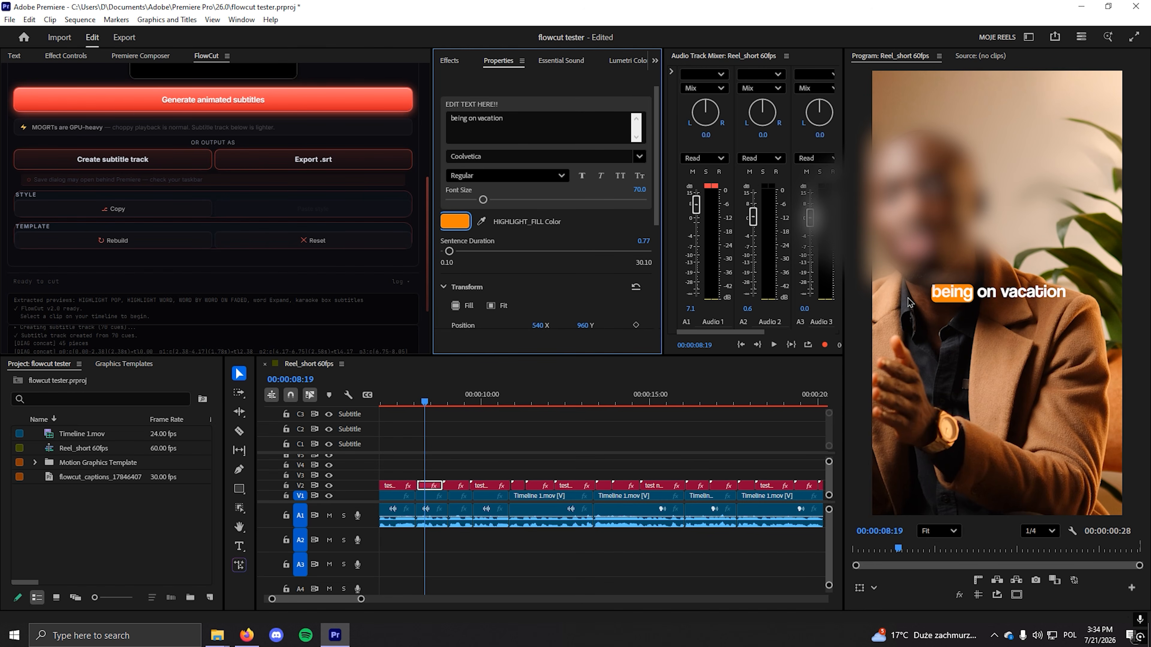
pyautogui.click(469, 226)
pyautogui.moveTo(601, 302); pyautogui.dragTo(605, 313)
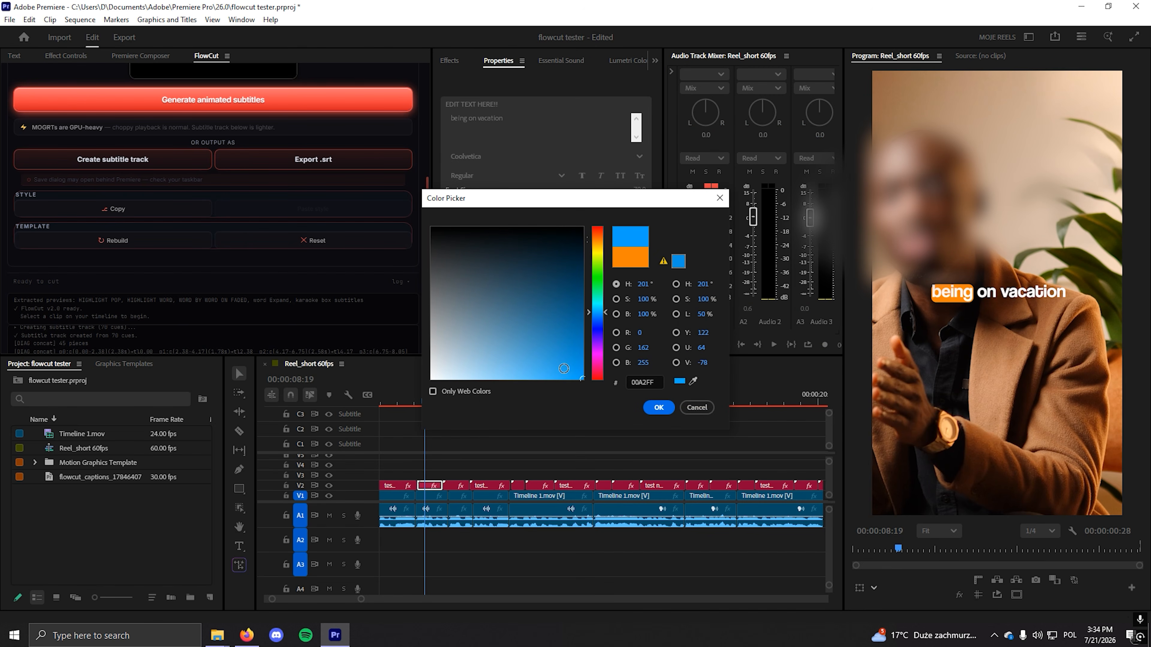
pyautogui.click(661, 410)
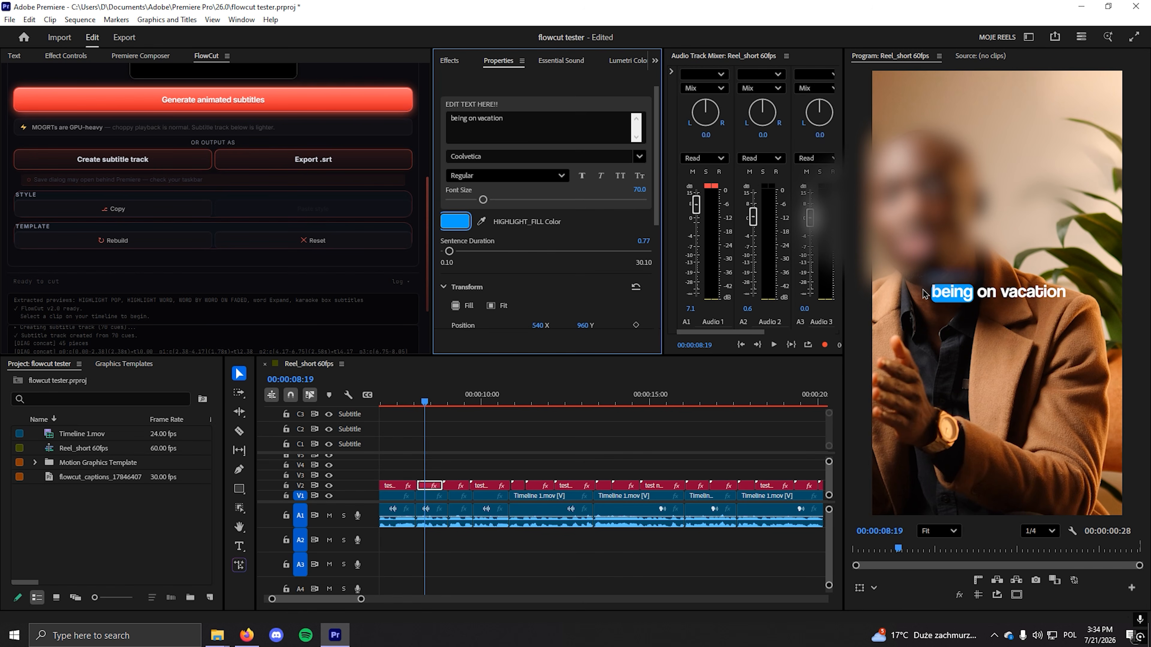
# Lower the "being on vacation" subtitle in the frame by setting its Y position to 1074.
pyautogui.scroll(-2, 536, 252)
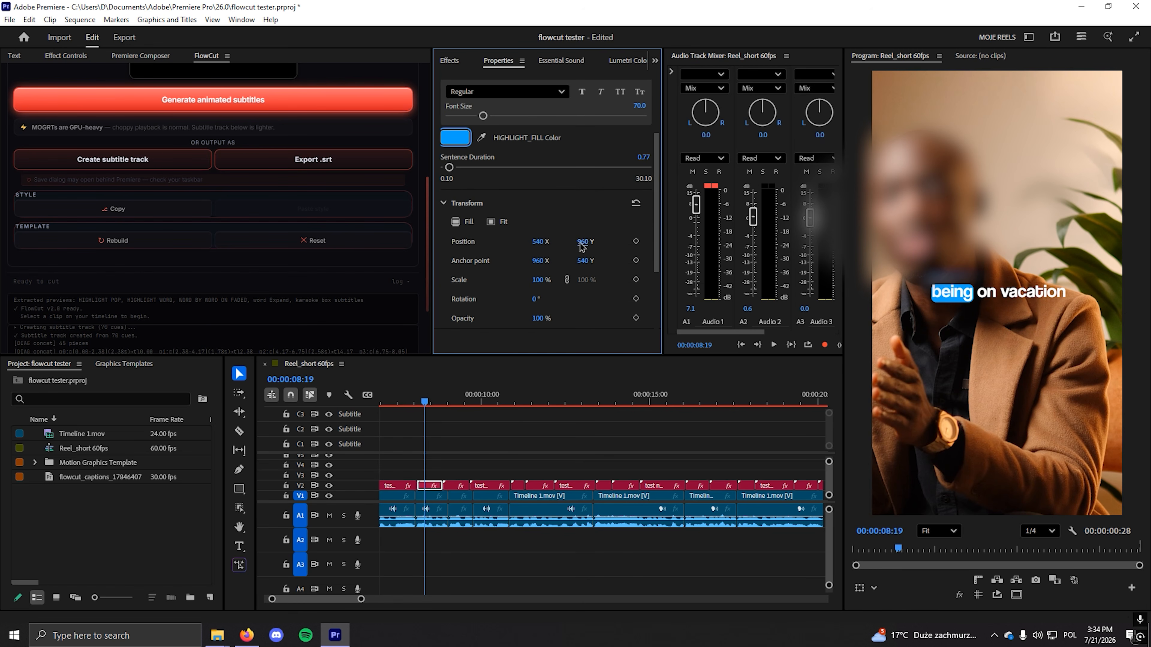
pyautogui.moveTo(583, 246); pyautogui.dragTo(604, 241)
pyautogui.moveTo(604, 241); pyautogui.dragTo(617, 240)
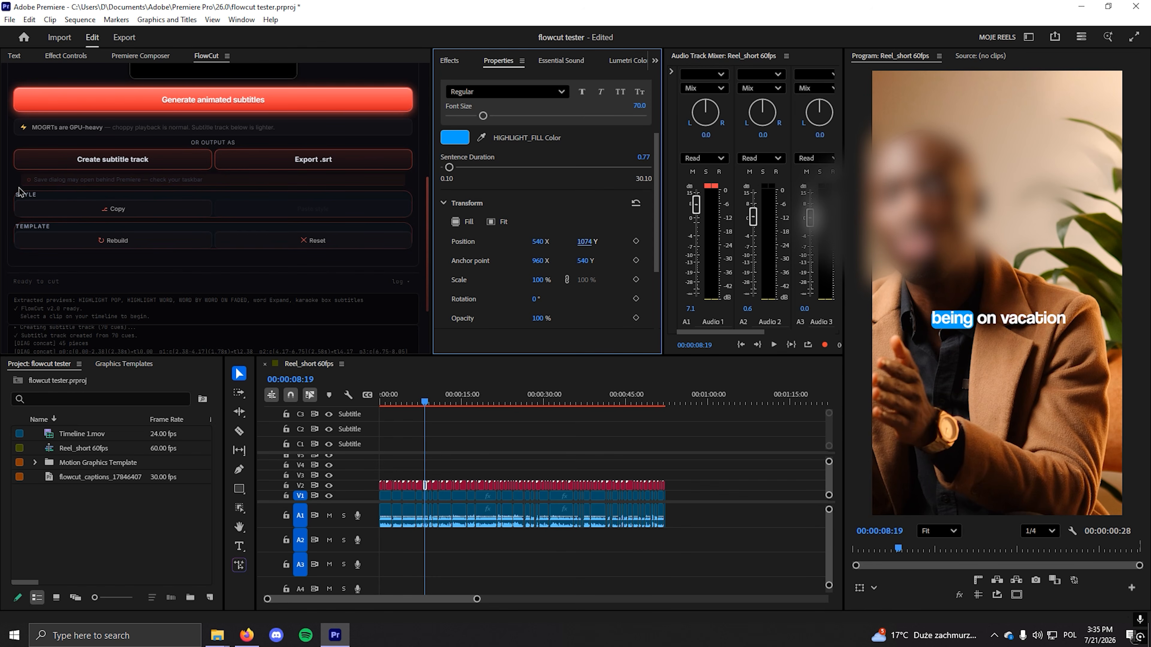
# Copy the "being on vacation" subtitle's style and paste it onto all the subtitle clips on V2.
pyautogui.click(115, 209)
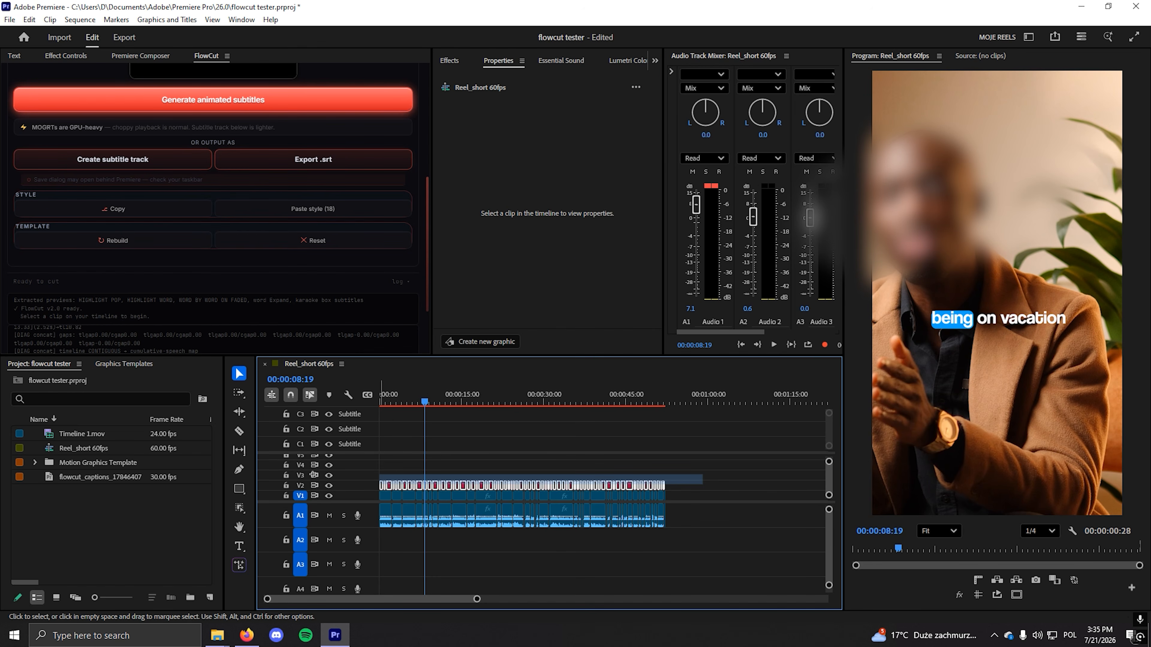
pyautogui.click(335, 210)
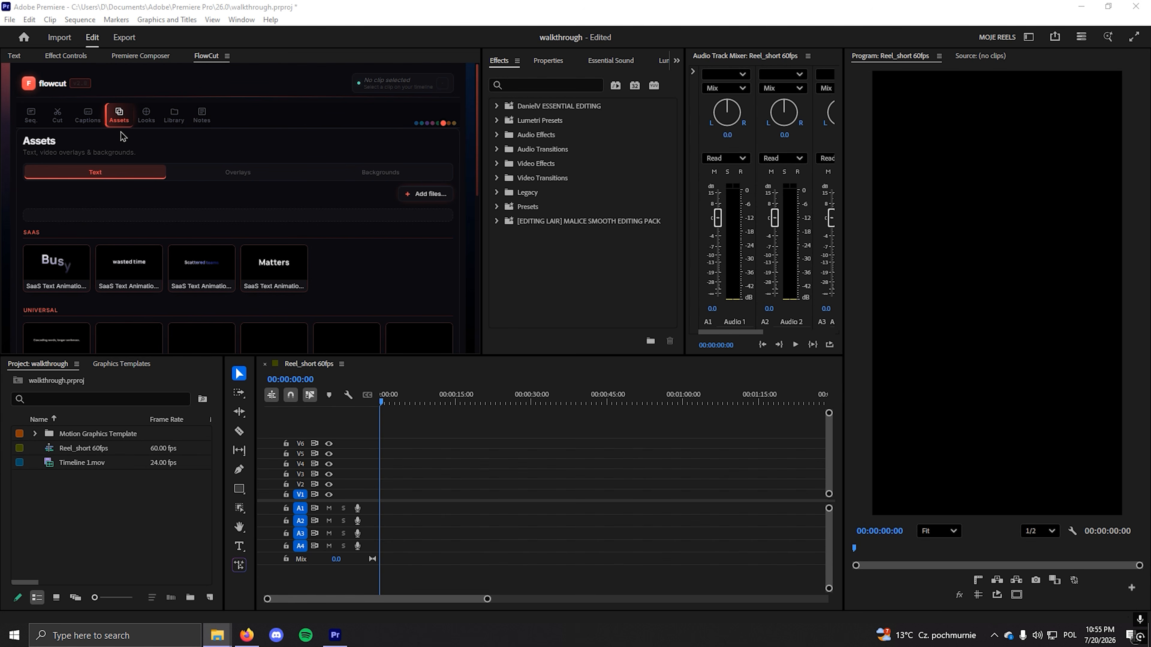
# Add the vertical background 9.jpg from the FlowCut background assets to the empty Reel_short 60fps timeline.
pyautogui.click(349, 171)
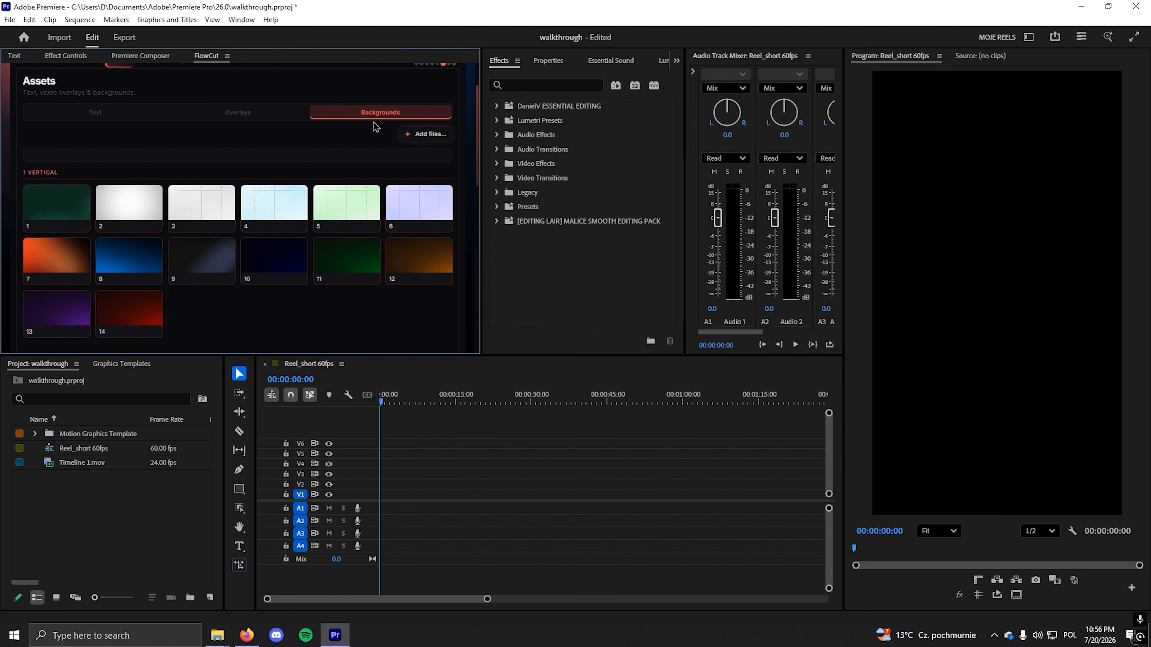
pyautogui.scroll(-6, 372, 193)
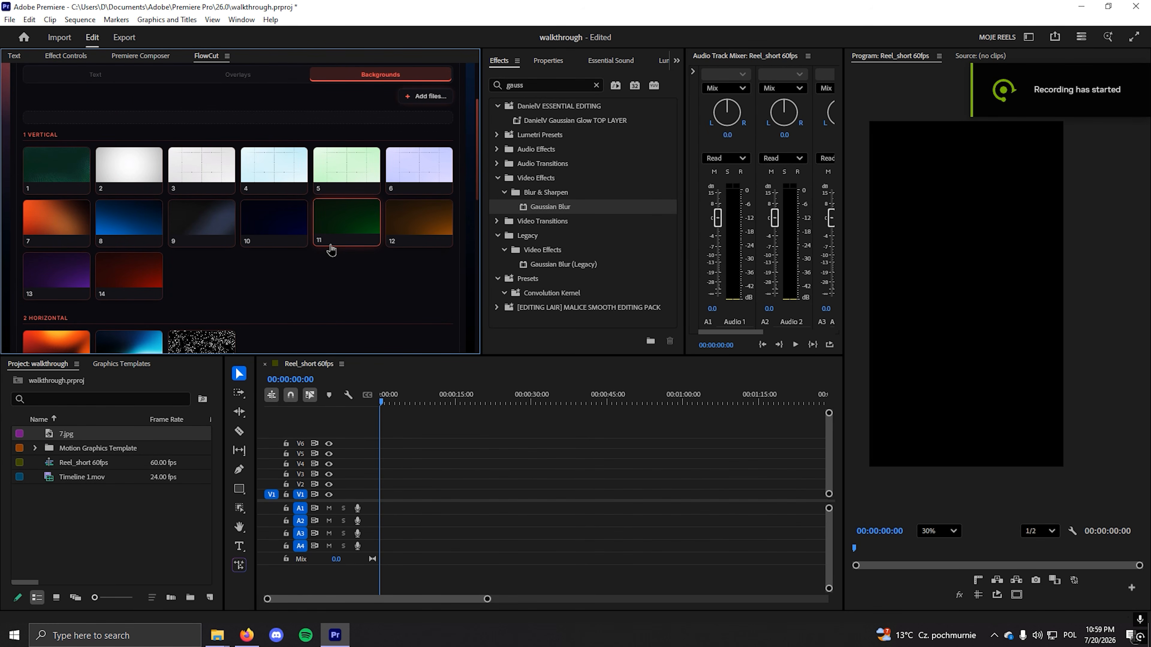
pyautogui.scroll(-3, 175, 119)
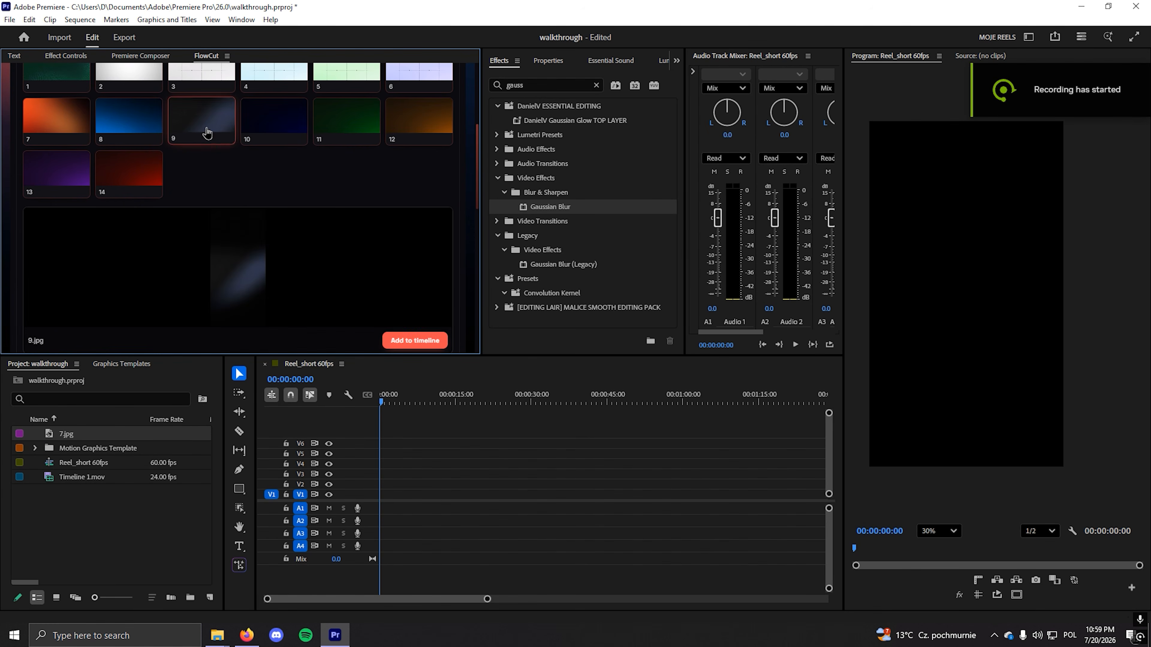
pyautogui.scroll(4, 213, 204)
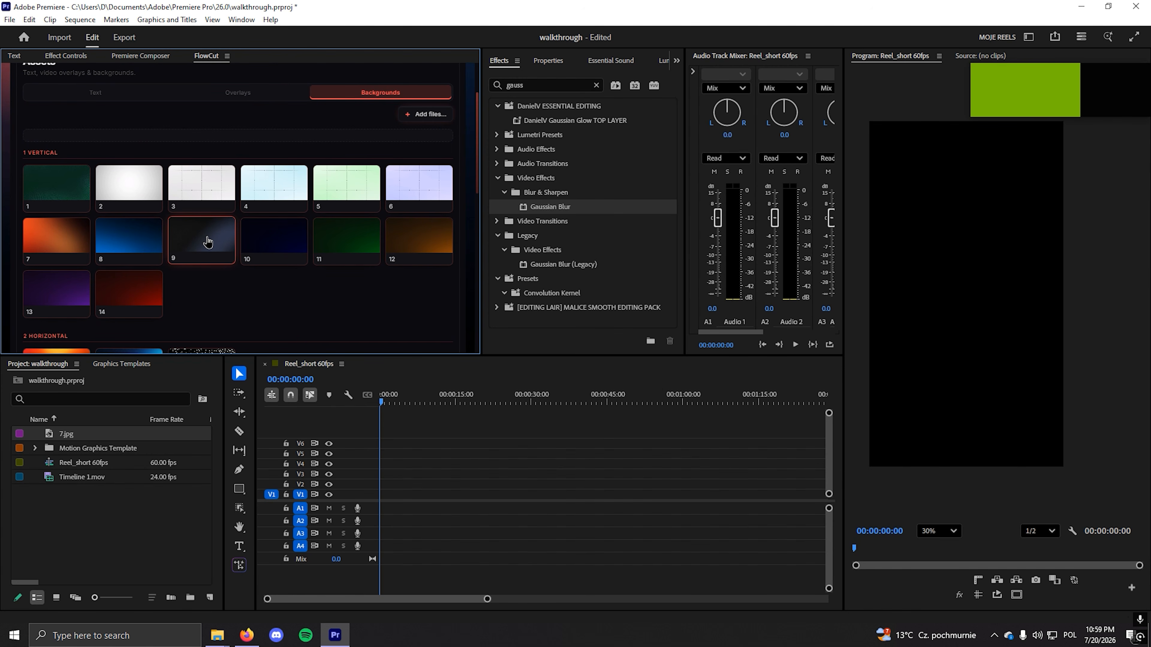
pyautogui.scroll(-2, 250, 235)
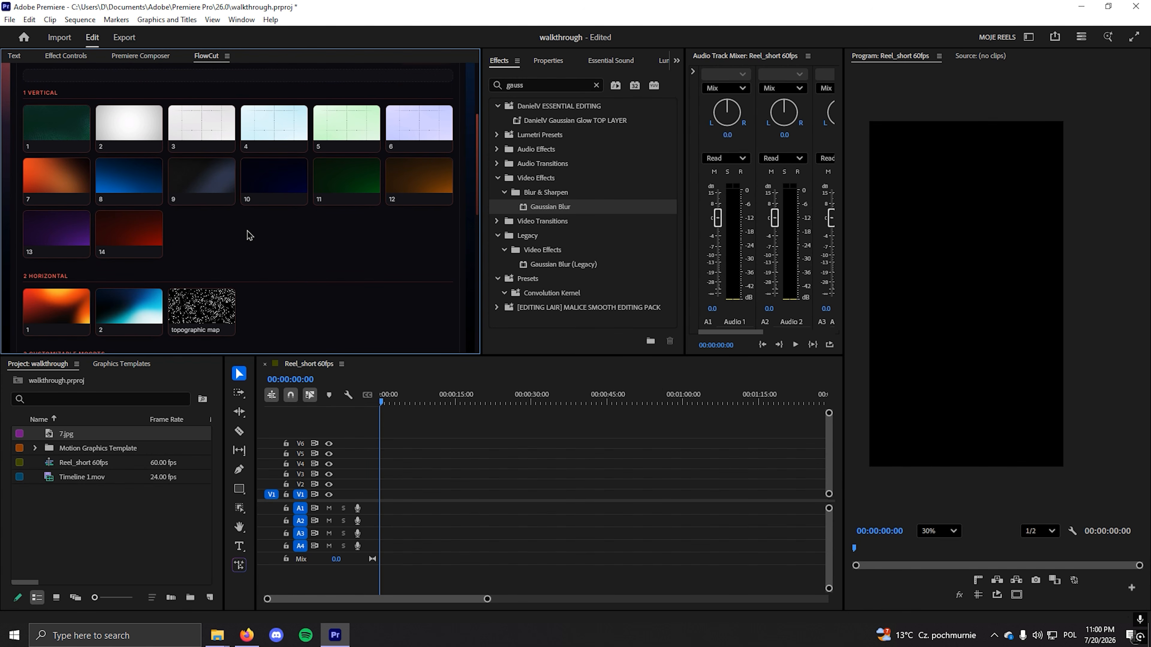
pyautogui.click(204, 186)
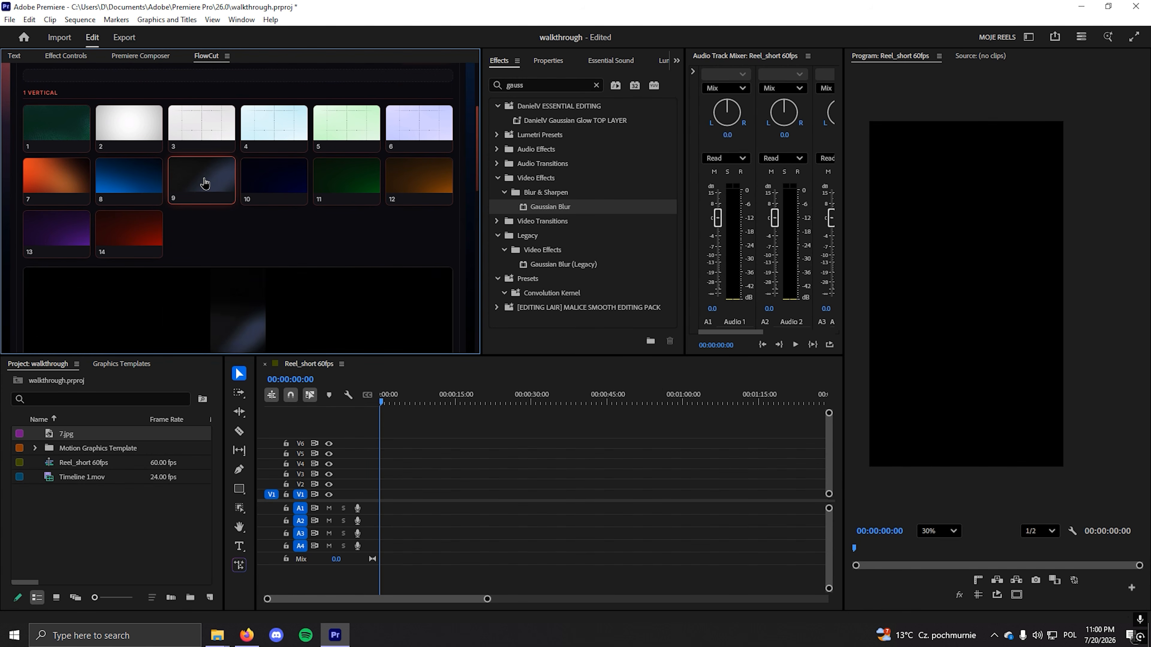
pyautogui.scroll(-2, 234, 236)
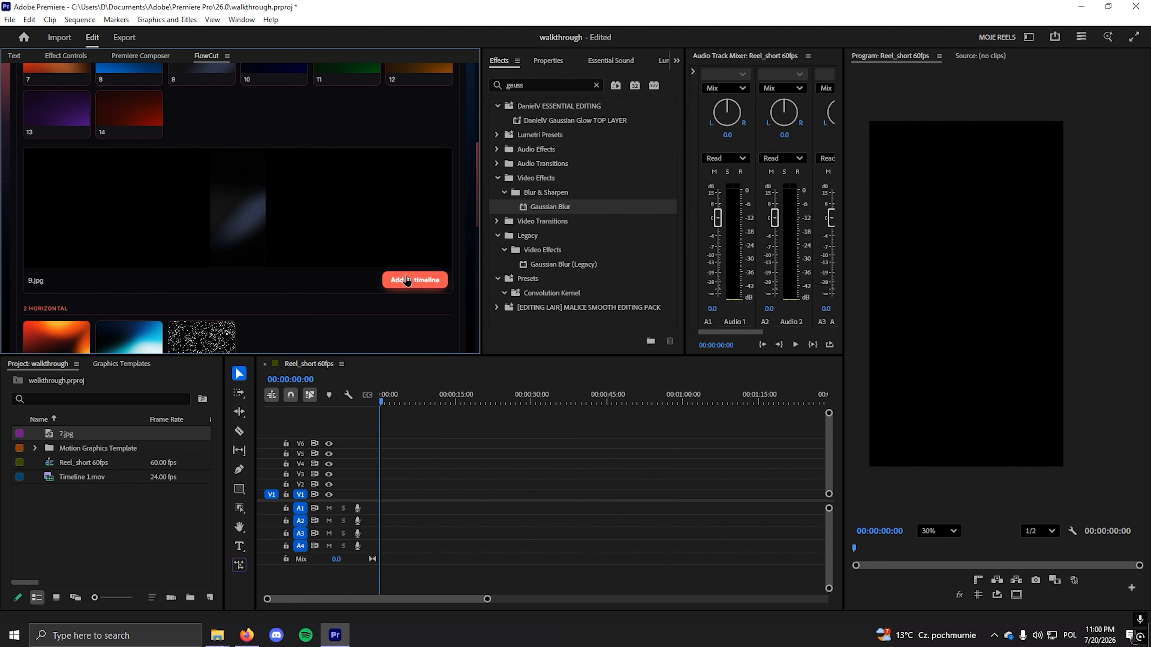
pyautogui.click(418, 285)
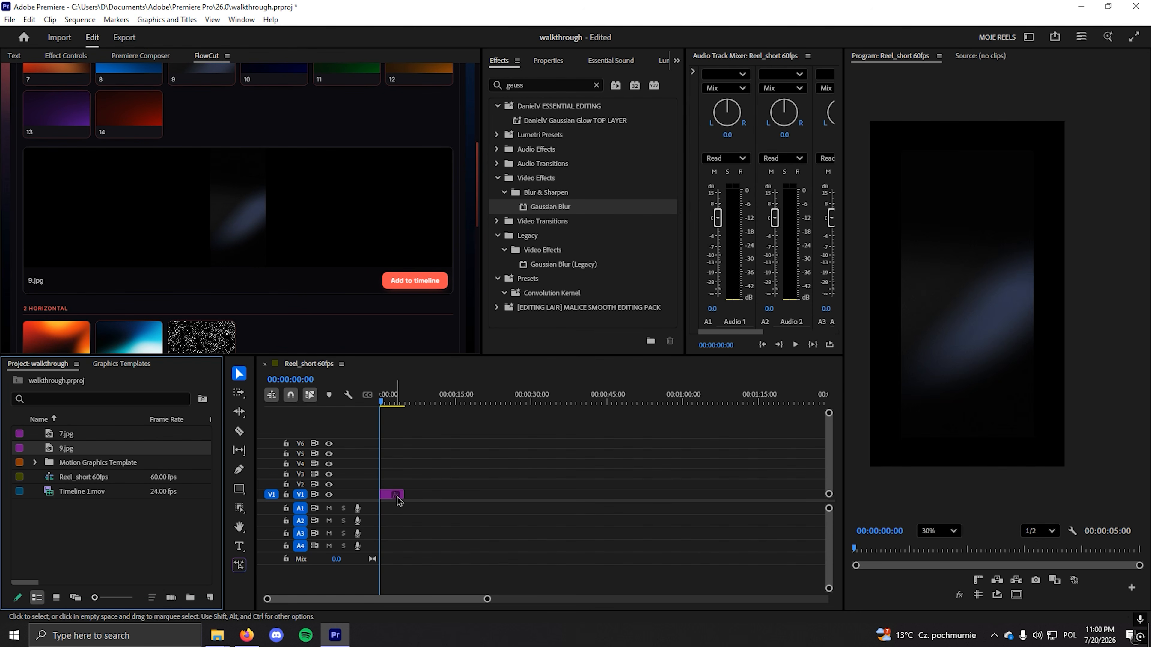
# Scale the 9.jpg background clip so that it fills the vertical frame.
pyautogui.scroll(1, 932, 352)
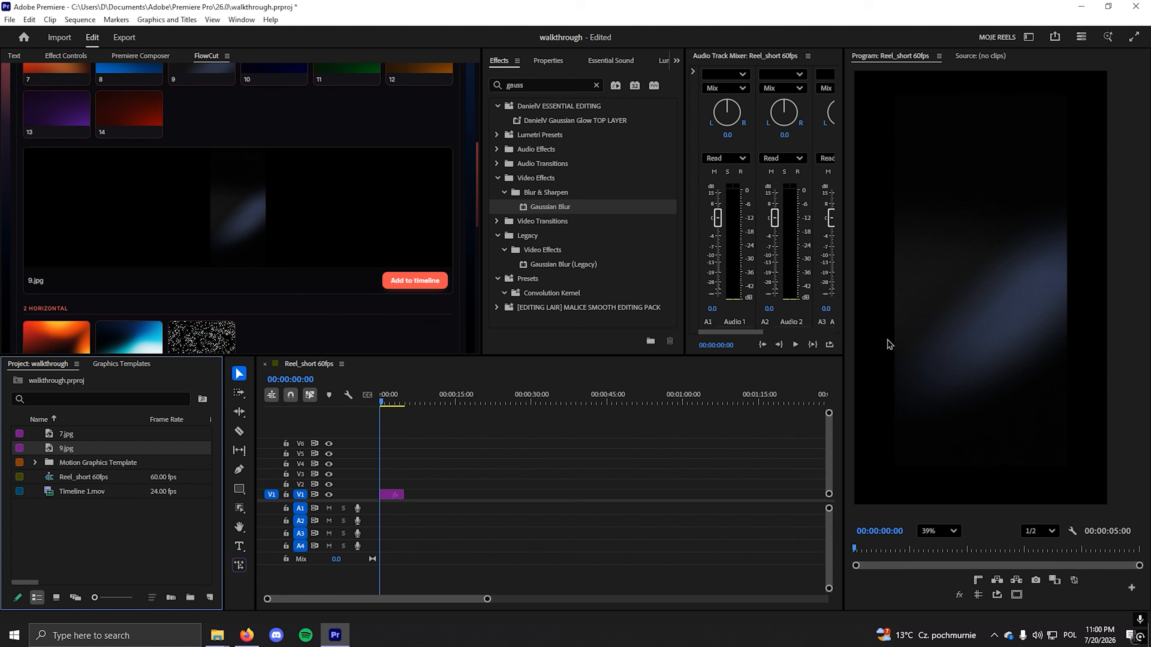
pyautogui.rightClick(392, 494)
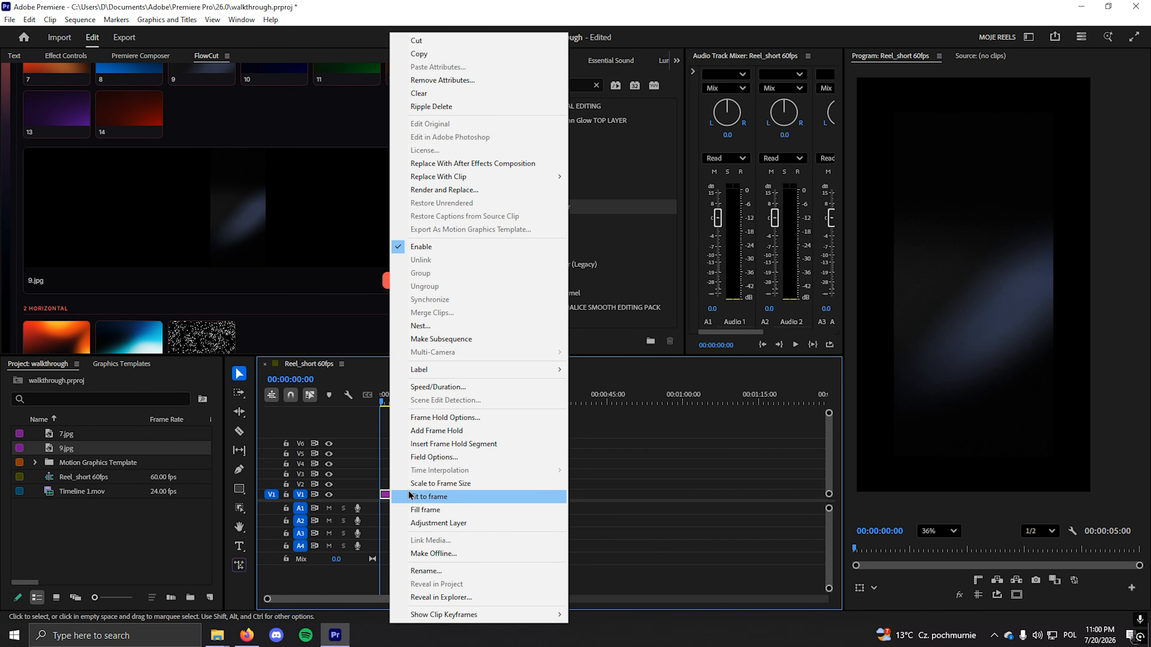
pyautogui.click(425, 510)
pyautogui.scroll(3, 930, 333)
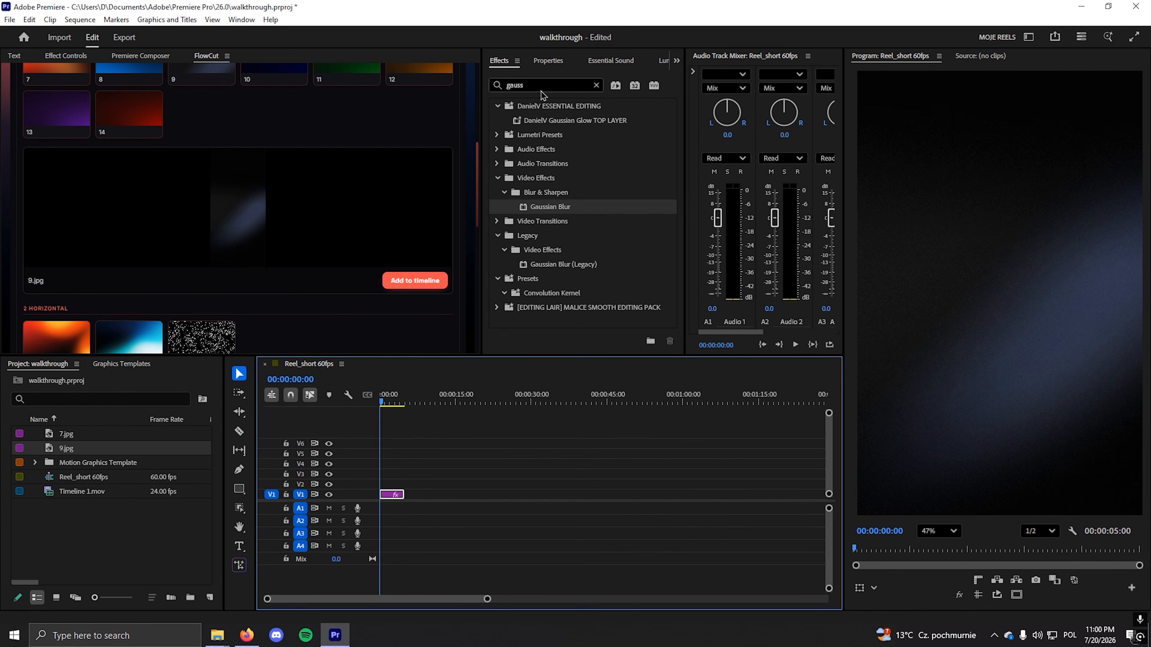
# Apply the Gaussian Blur video effect to the 9.jpg clip and set its blur amount to 15.
pyautogui.scroll(-4, 937, 336)
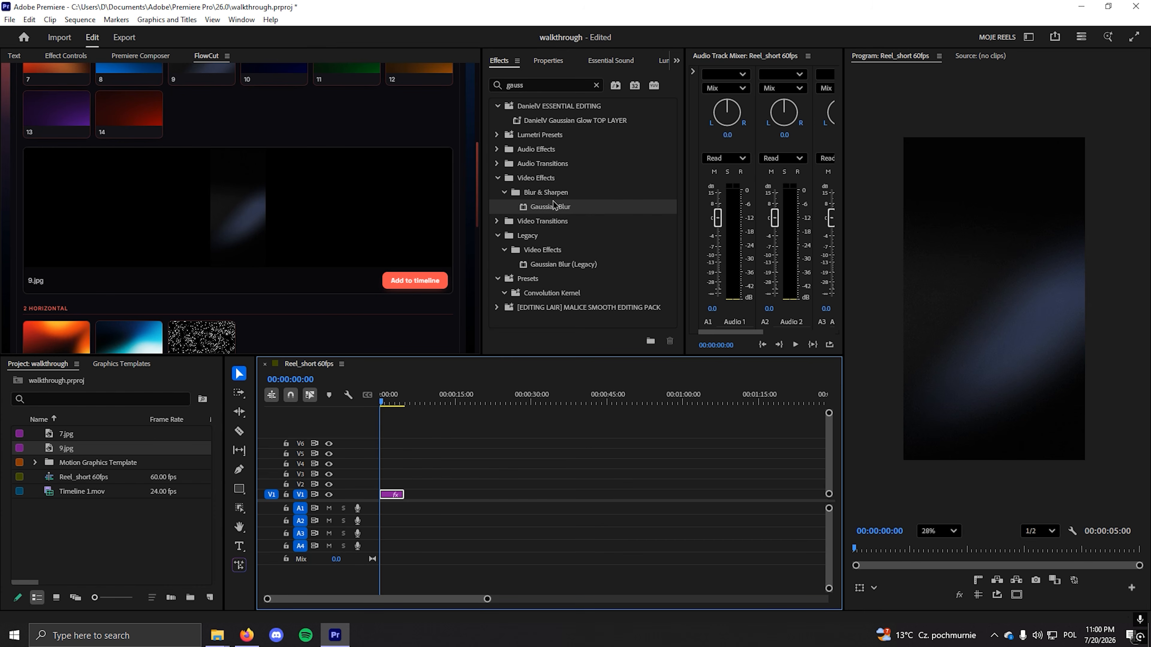
pyautogui.moveTo(546, 207); pyautogui.dragTo(385, 494)
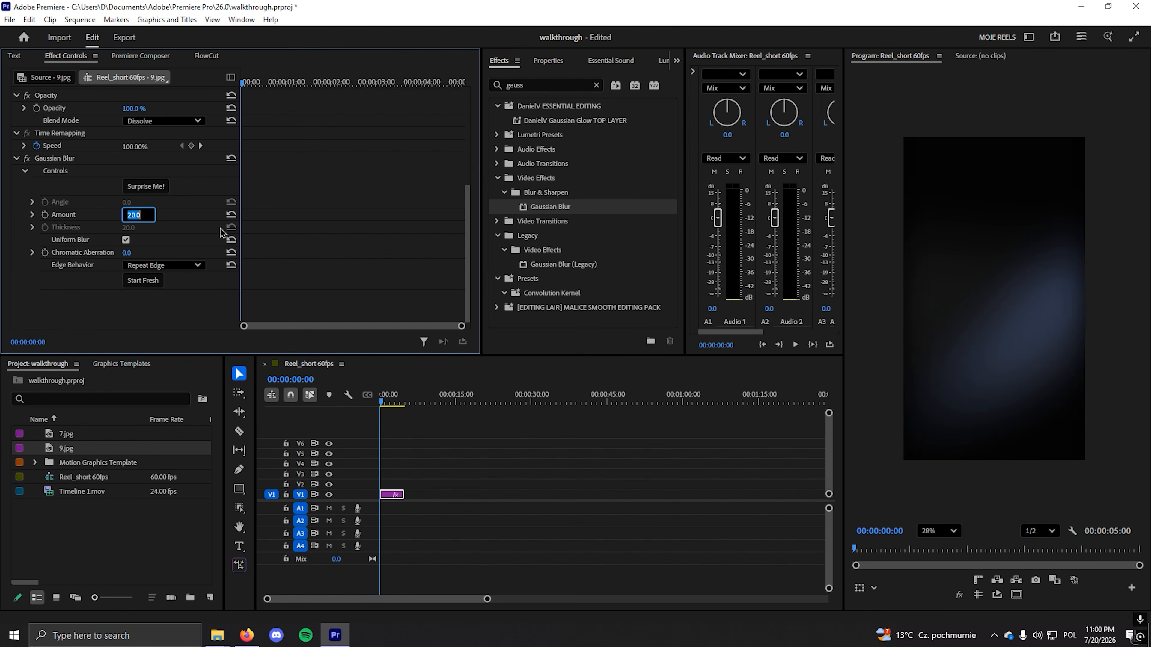
pyautogui.write('15')
pyautogui.press('Return')
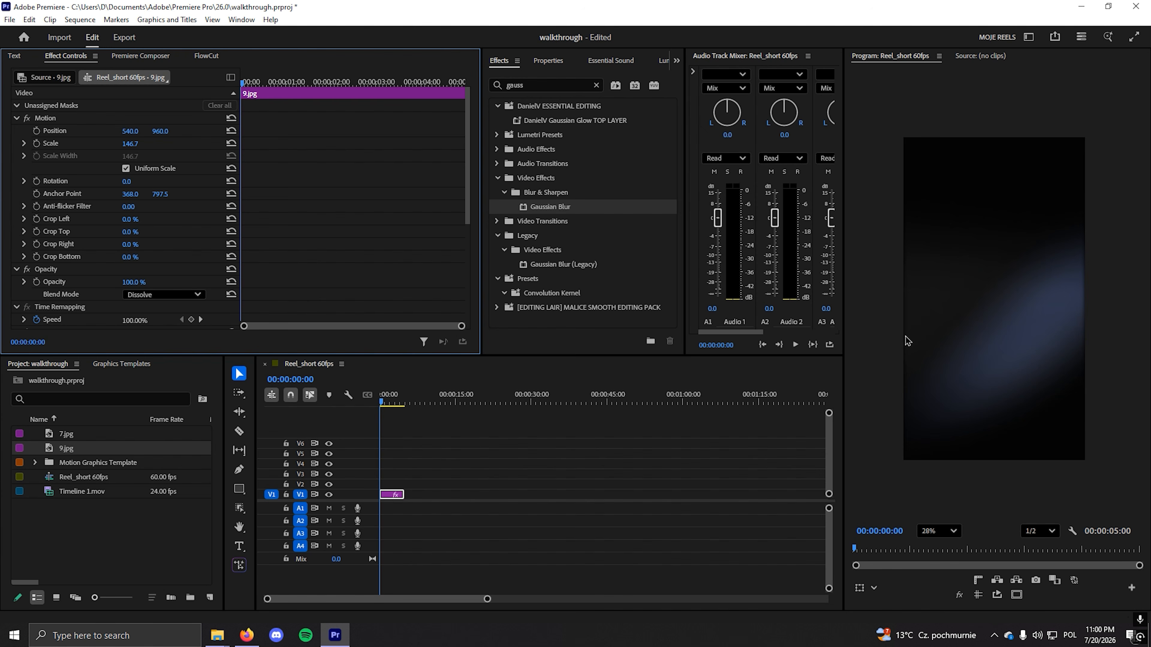
pyautogui.scroll(2, 904, 337)
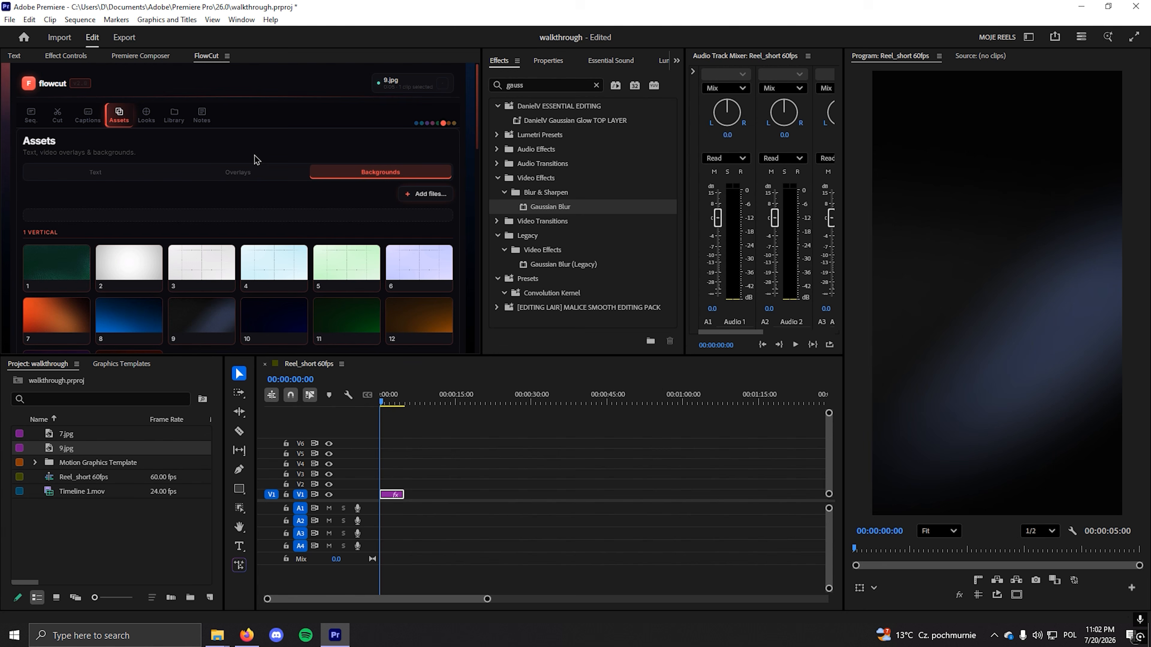
# Add the TEXT BOUNCE UP text animation from the FlowCut text assets to the timeline above the background.
pyautogui.click(94, 176)
pyautogui.scroll(-3, 314, 285)
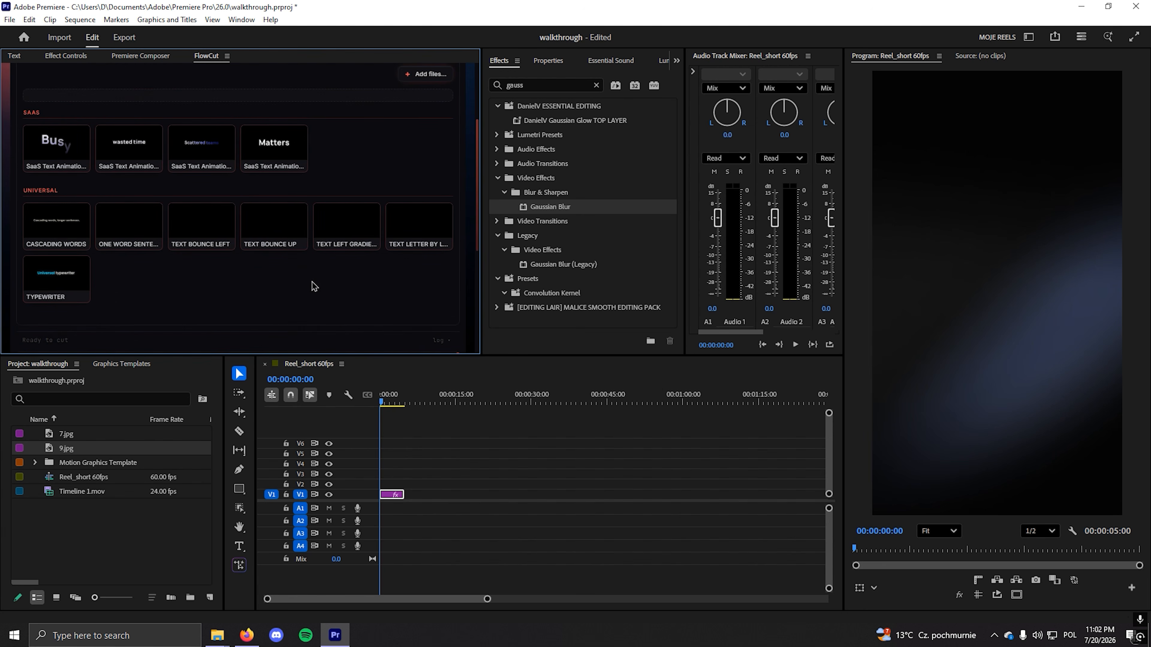
pyautogui.click(290, 227)
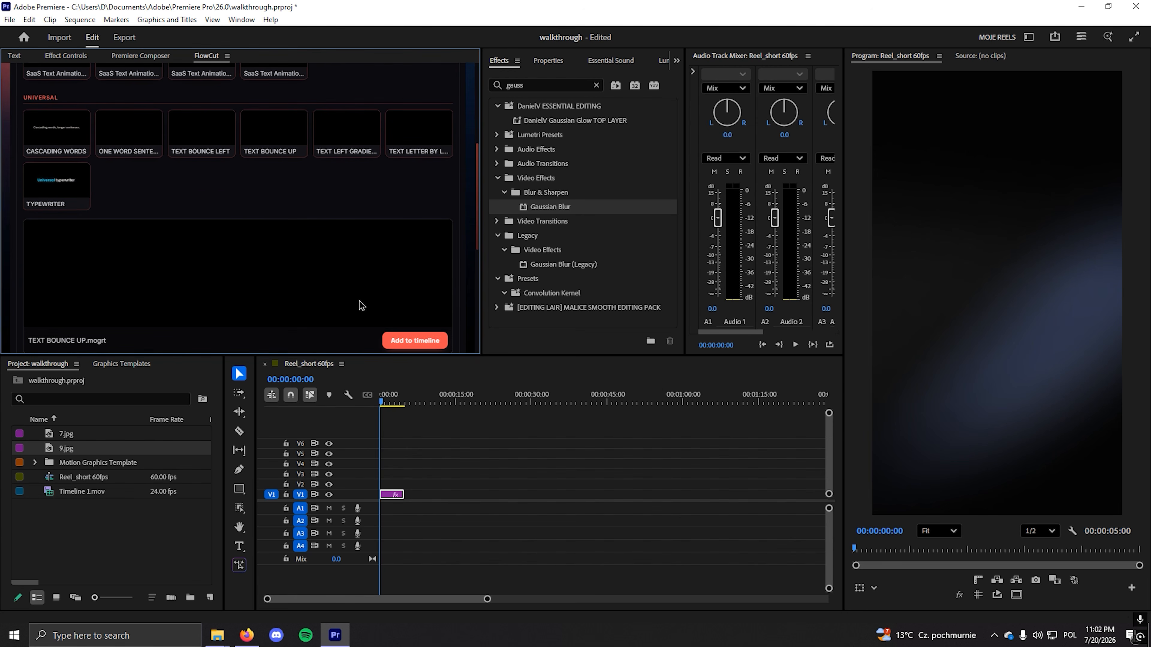
pyautogui.click(430, 343)
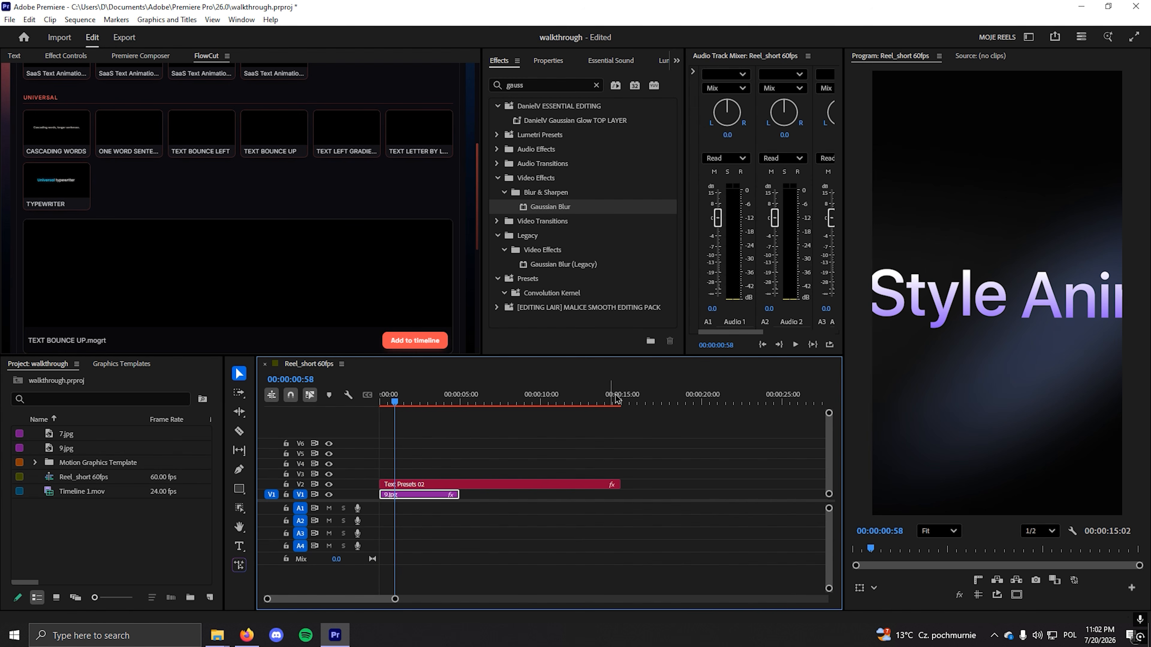
# Fit the Text Presets 02 clip to the frame.
pyautogui.moveTo(414, 476); pyautogui.dragTo(391, 483)
pyautogui.click(420, 479)
pyautogui.rightClick(414, 484)
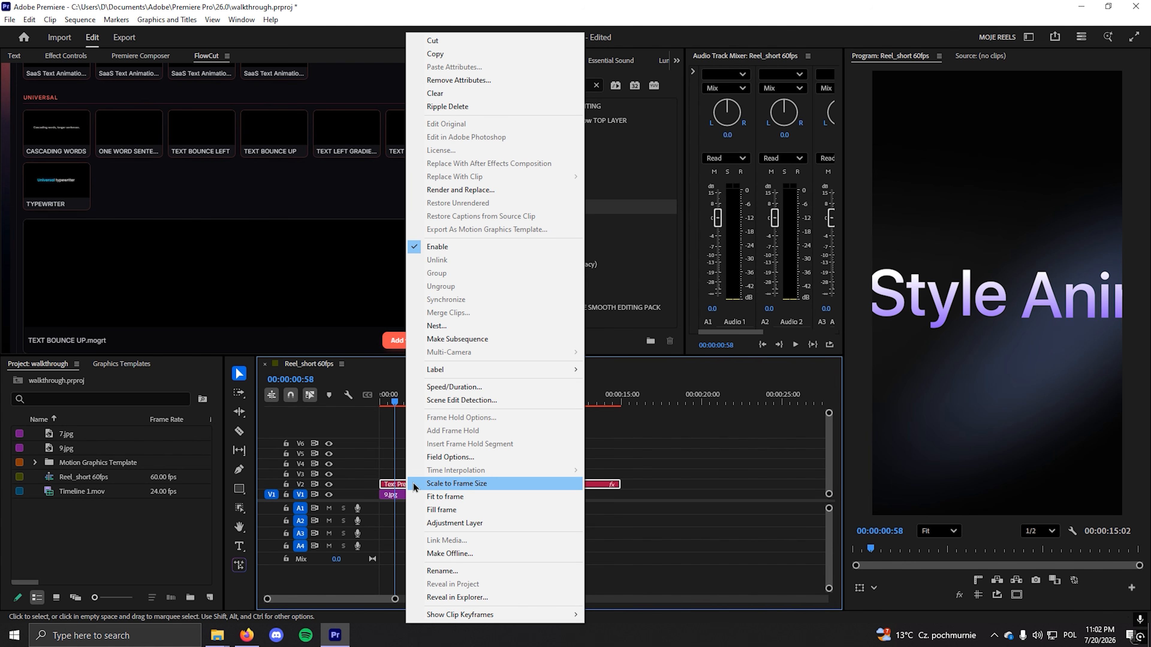
pyautogui.click(448, 497)
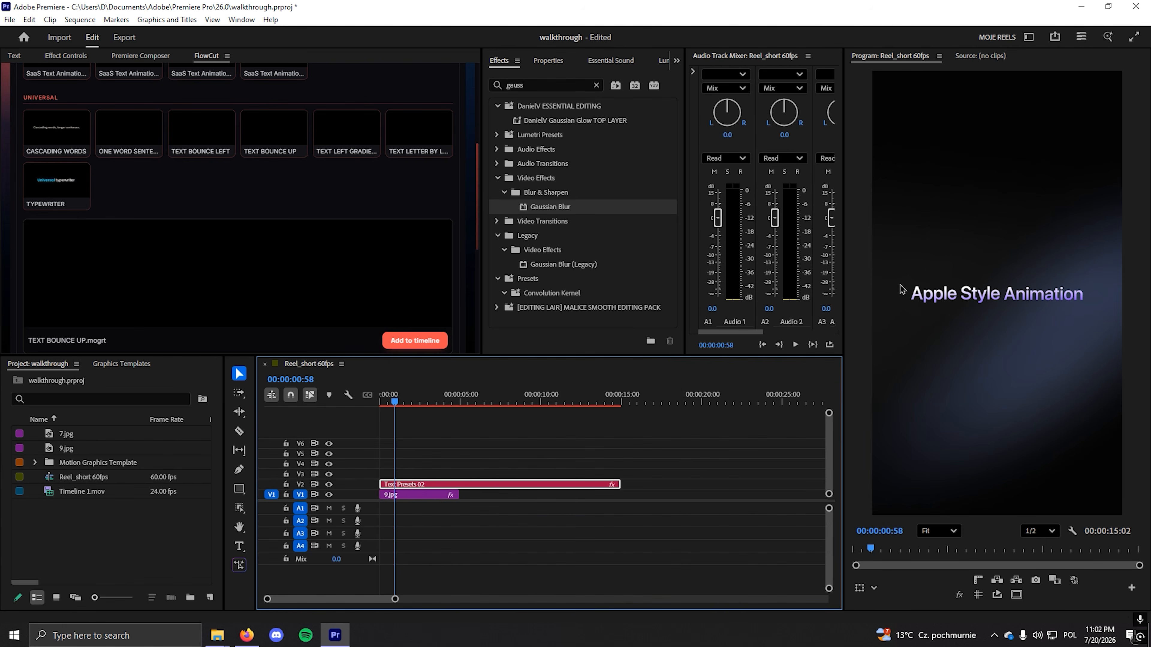
# Set the Text Presets 02 font to Coolvetica Regular, change its text to "Sample text", and play back the result.
pyautogui.click(547, 60)
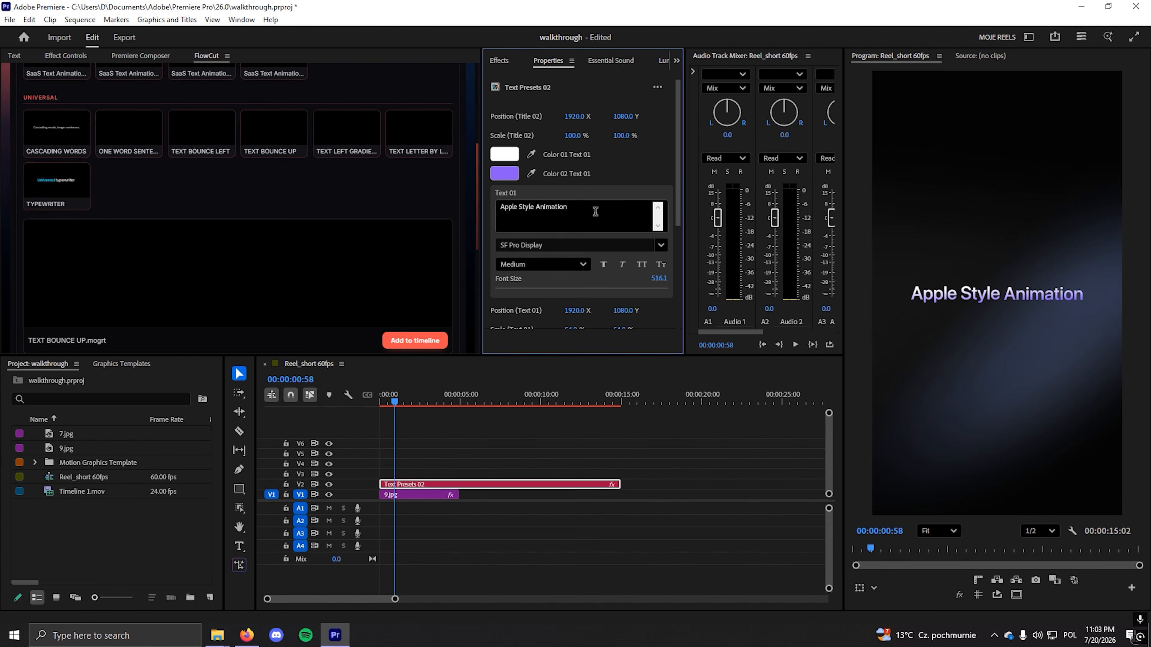
pyautogui.scroll(-1, 661, 237)
pyautogui.click(661, 234)
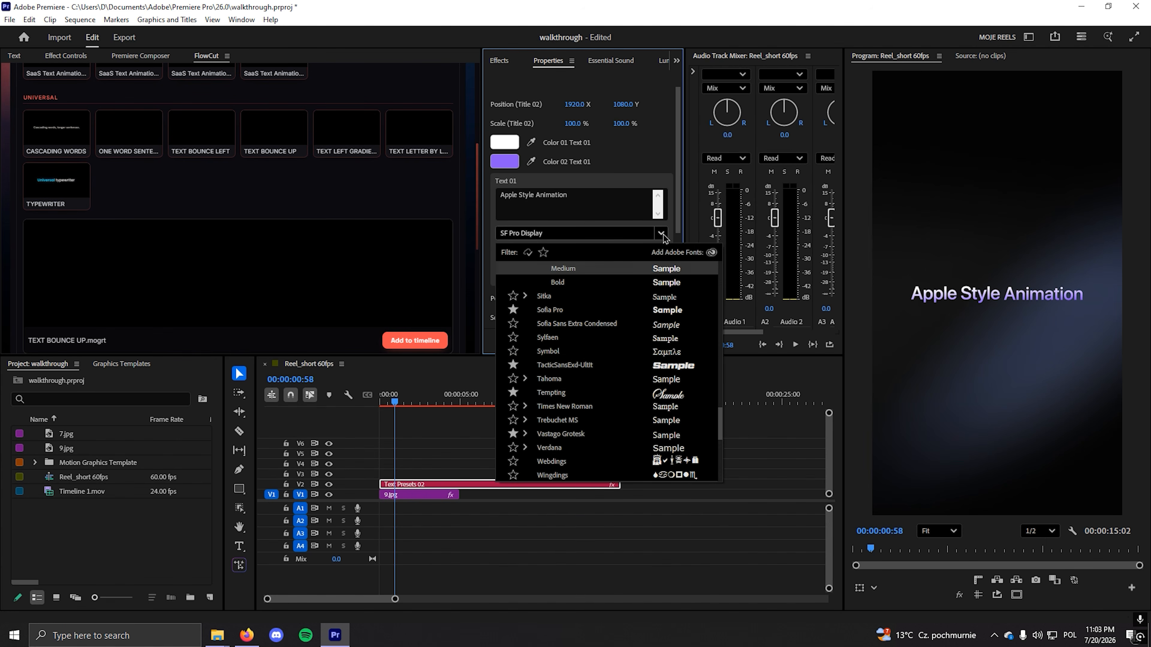
pyautogui.write('coolv')
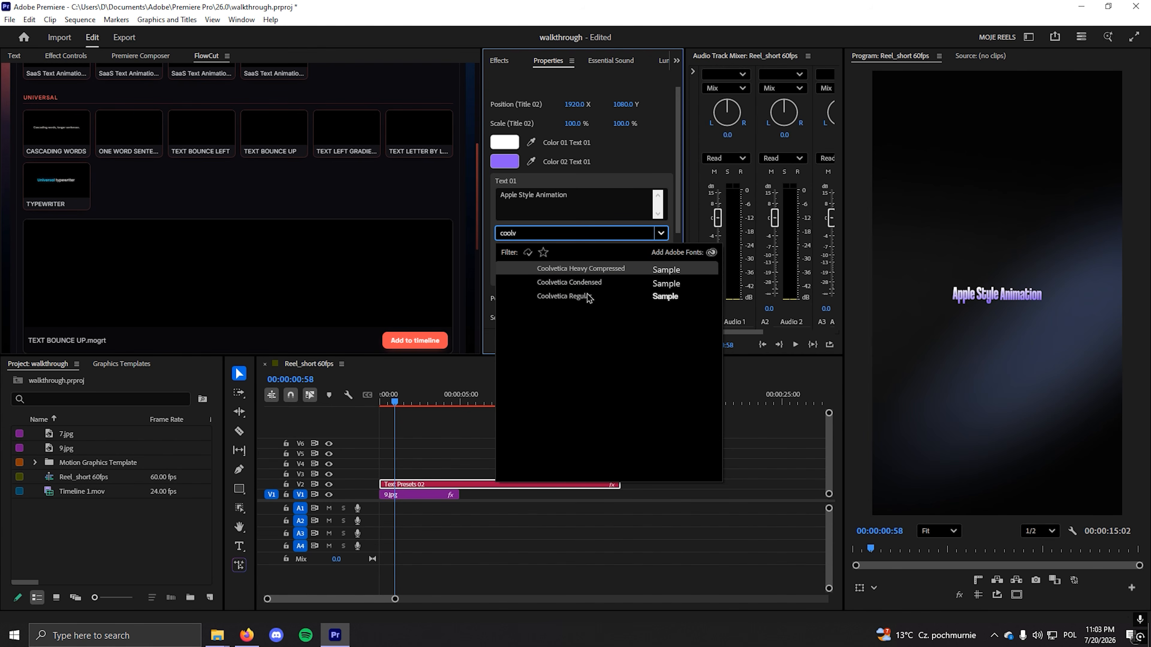
pyautogui.click(588, 297)
pyautogui.write('Sa')
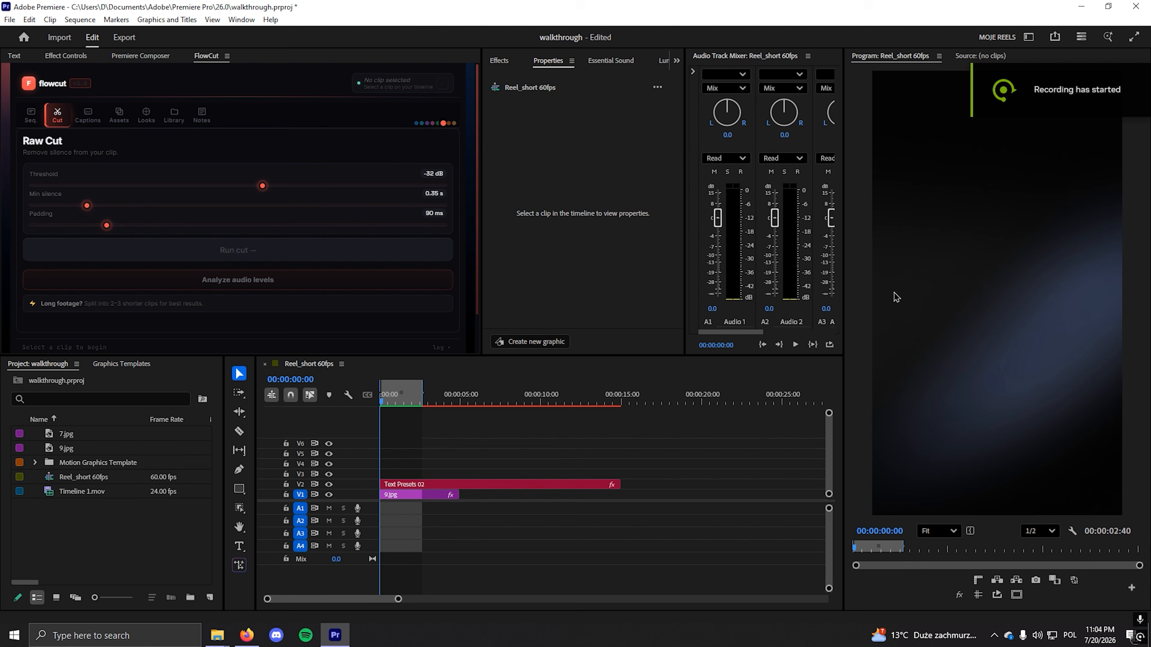
pyautogui.press('space')
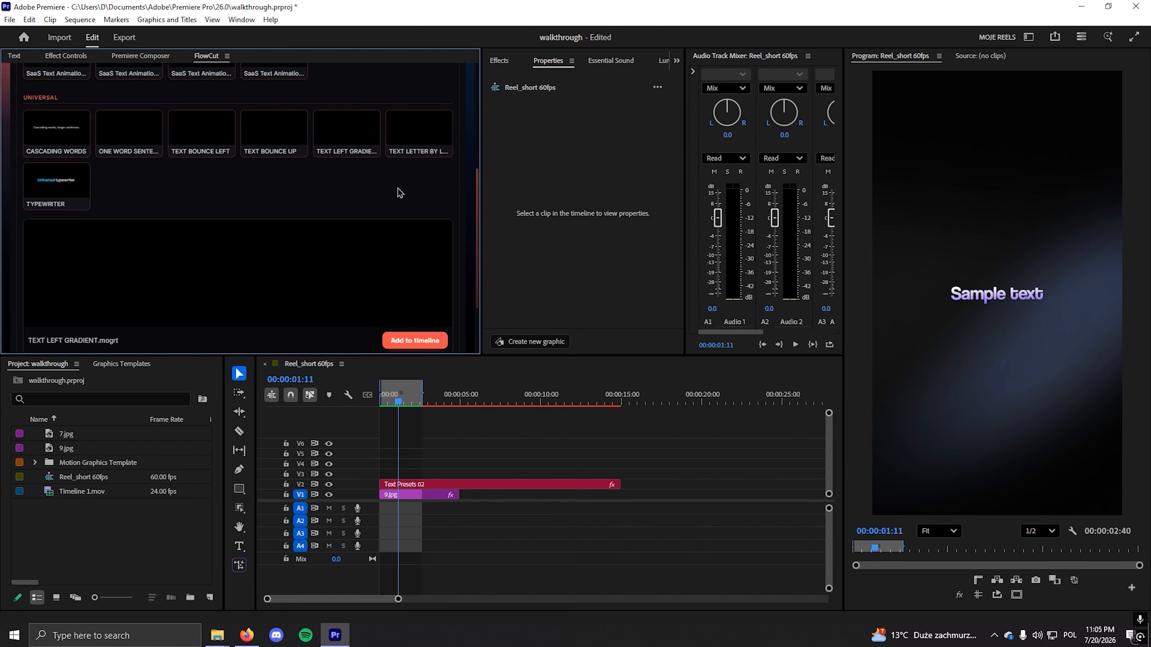
# Delete the trailing segment of the split Text Presets 02 clip on V2.
pyautogui.scroll(-1, 341, 255)
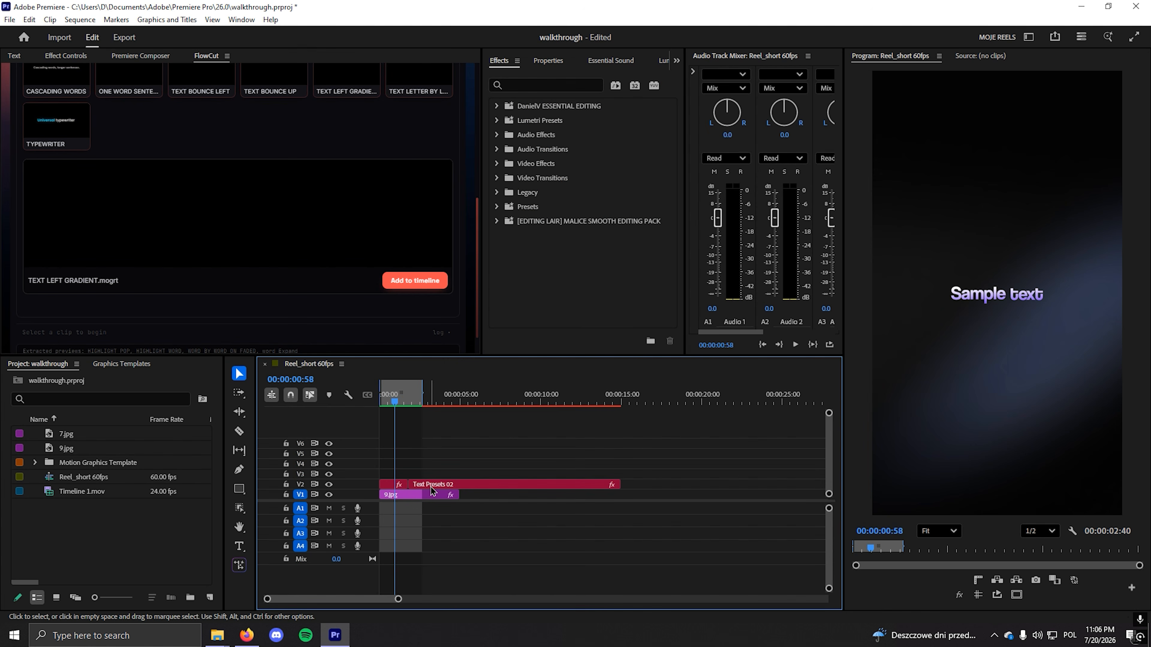
pyautogui.click(432, 486)
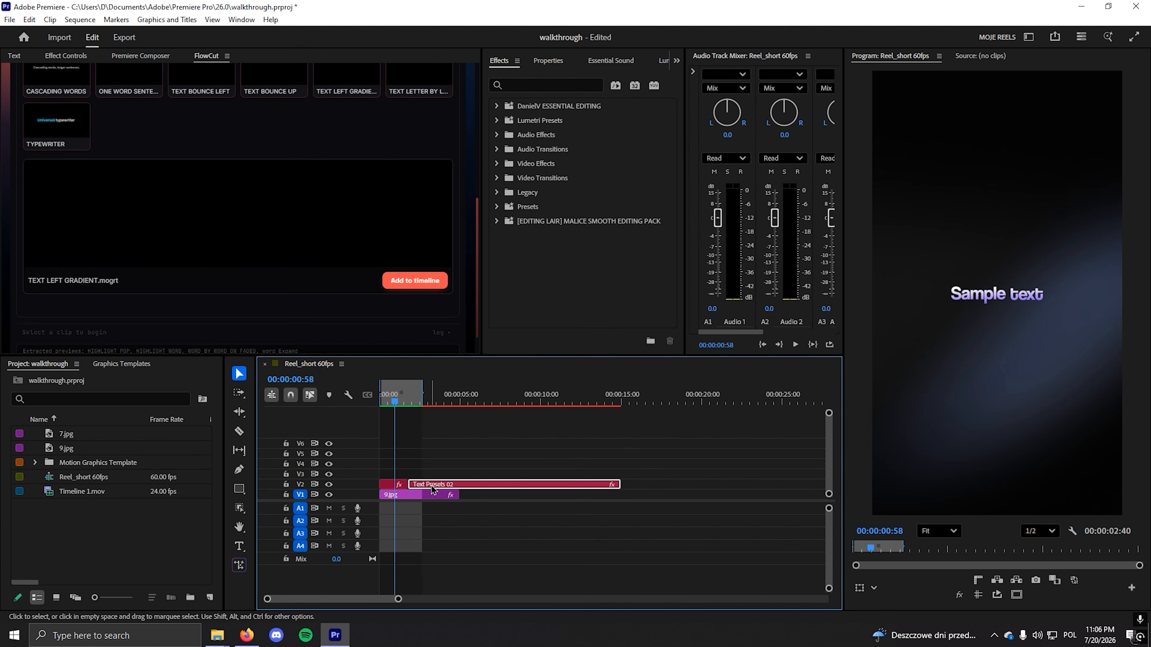
pyautogui.press('Delete')
# Search the effects for "slide out lef" and apply the DanielV Slide Out Left preset to the remaining Text Presets 02 clip.
pyautogui.click(525, 84)
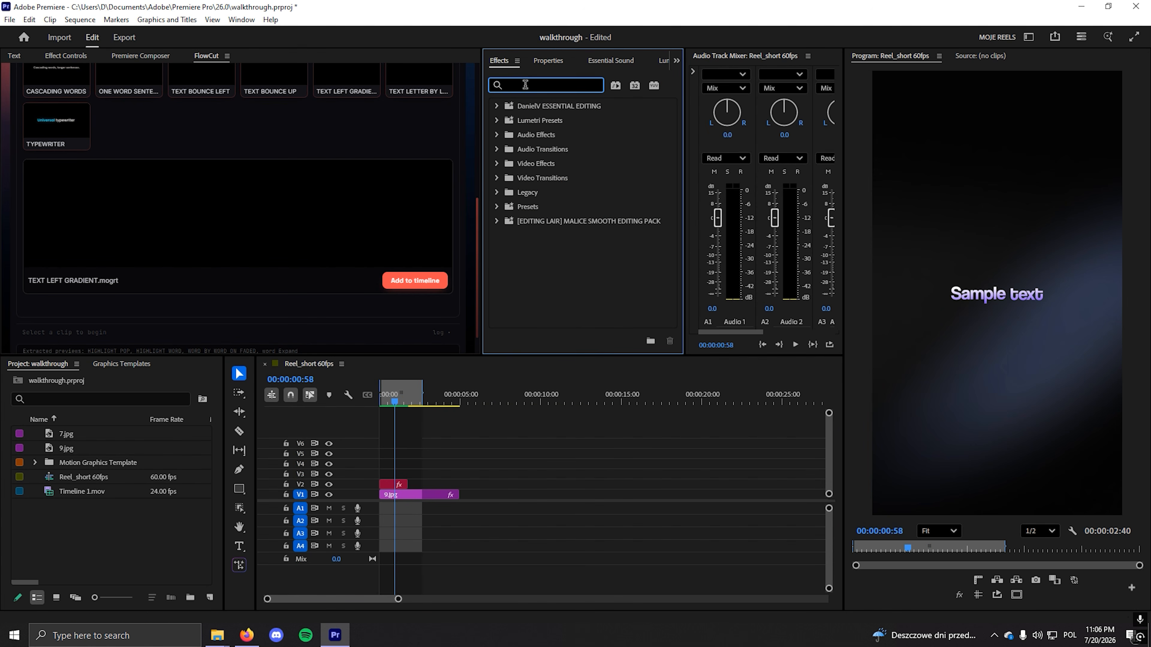
pyautogui.write('slide out lef')
pyautogui.moveTo(398, 399); pyautogui.dragTo(406, 401)
# Add the TEXT LEFT GRADIENT text animation from the FlowCut text assets to the timeline and scrub through it.
pyautogui.scroll(2, 277, 221)
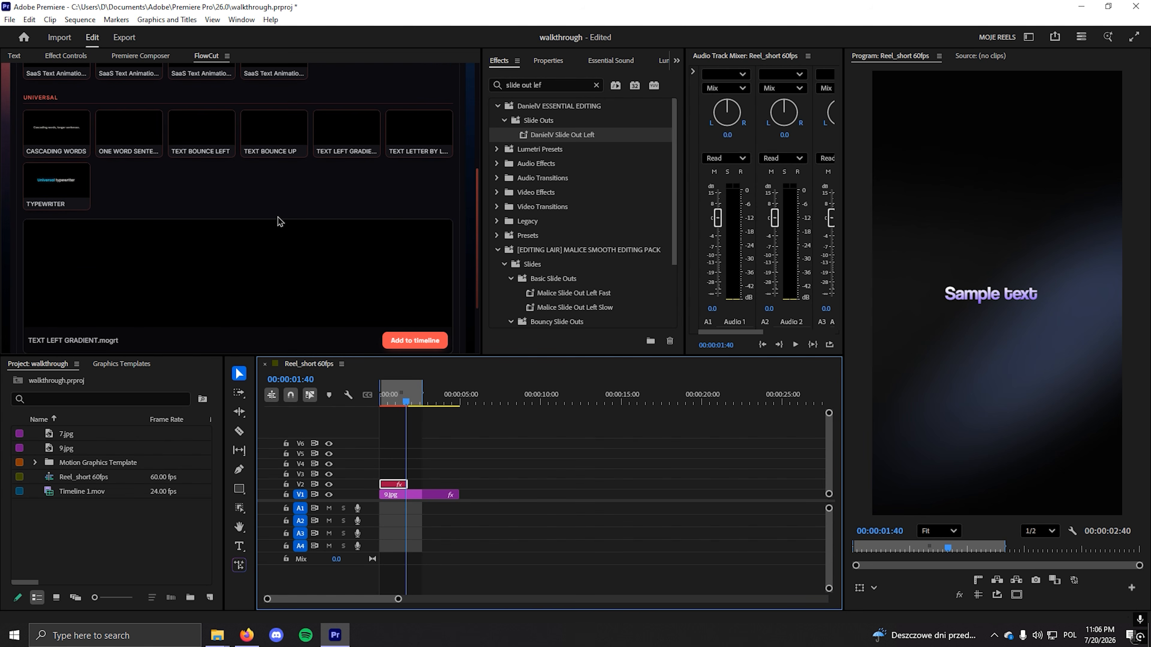
pyautogui.scroll(-1, 100, 268)
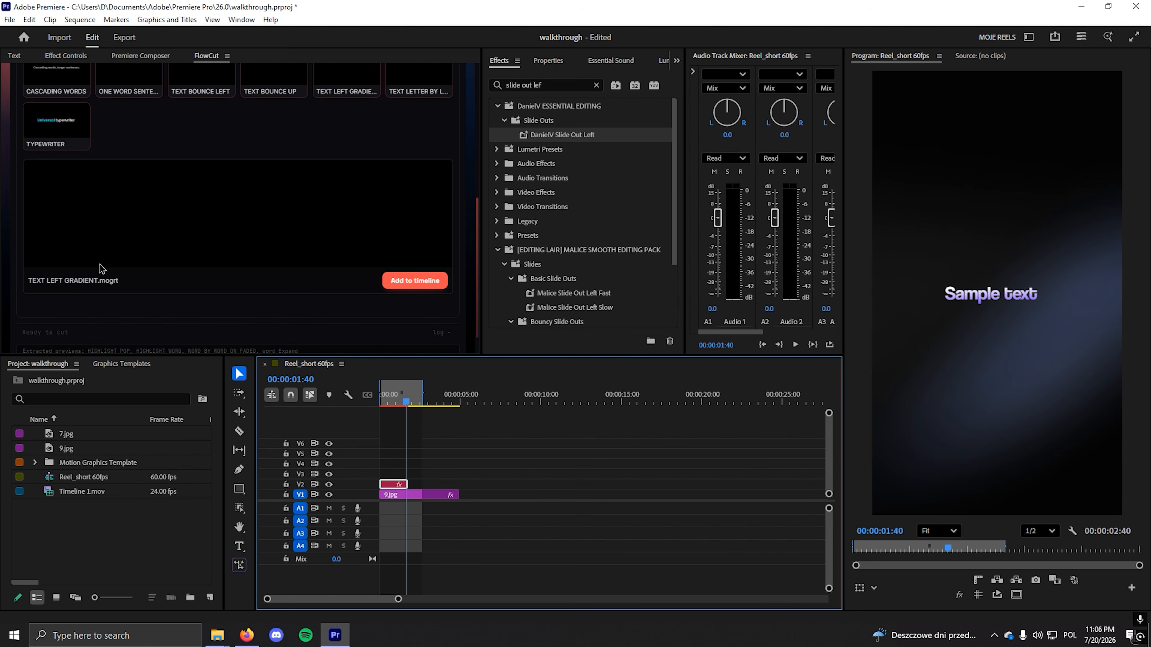
pyautogui.click(414, 281)
pyautogui.click(448, 398)
pyautogui.moveTo(447, 398)
pyautogui.mouseDown()
pyautogui.moveTo(468, 399)
pyautogui.moveTo(430, 398)
pyautogui.mouseUp()
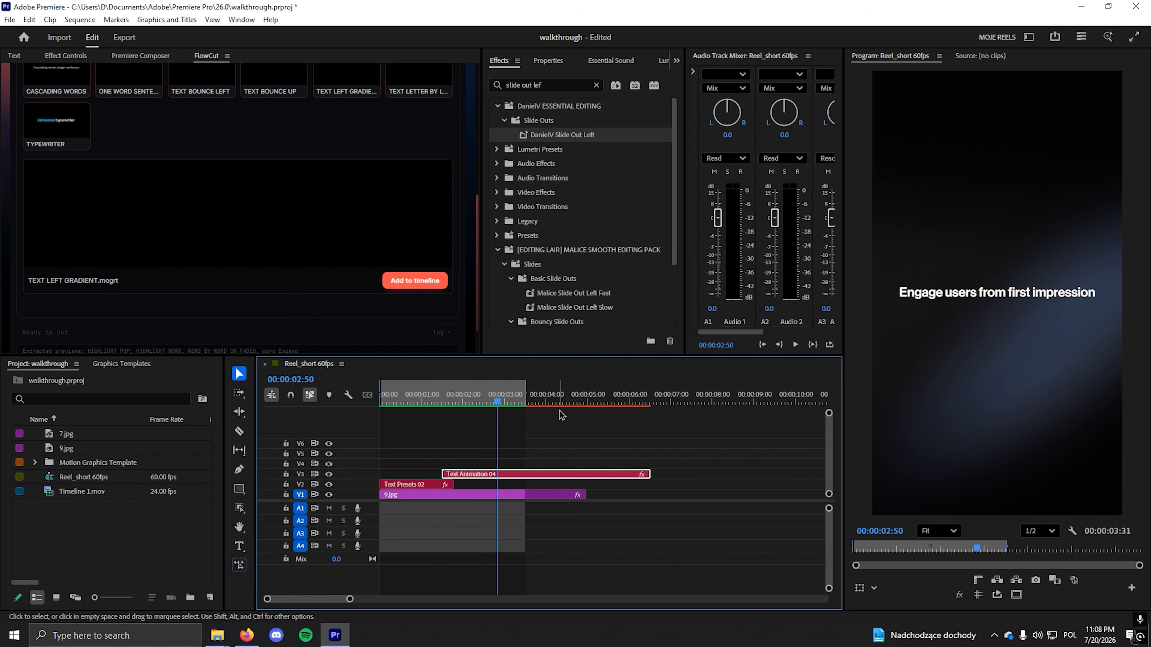
# Add the Tracking 3 overlay from the FlowCut general overlays to the timeline.
pyautogui.click(260, 161)
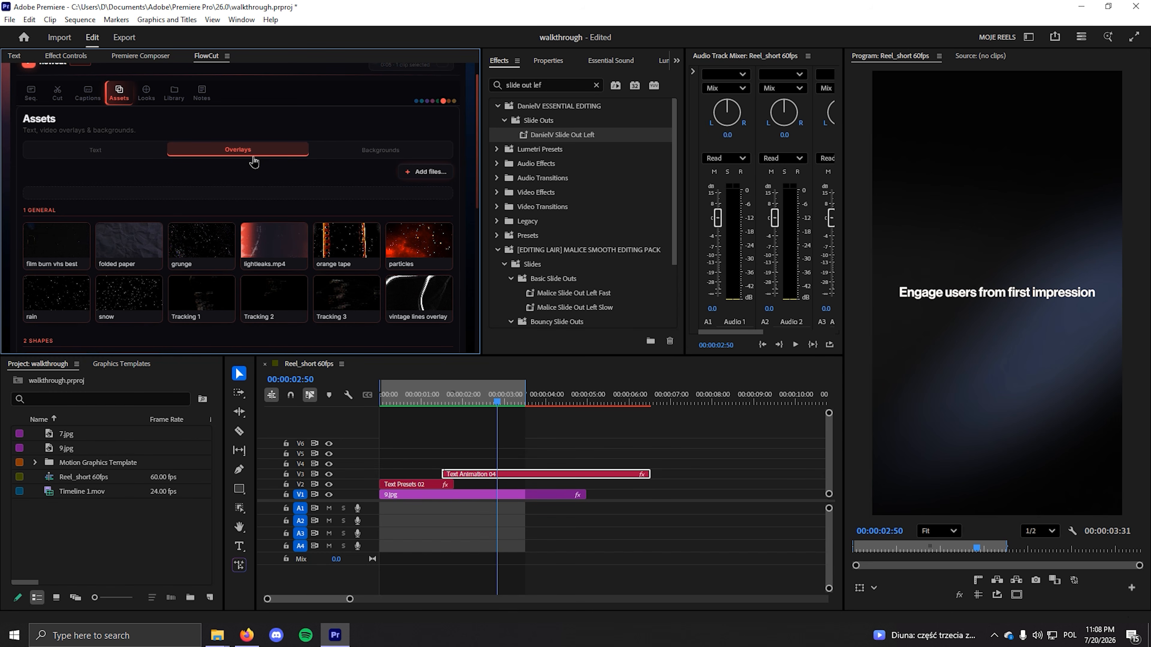
pyautogui.scroll(-1, 295, 283)
pyautogui.click(339, 249)
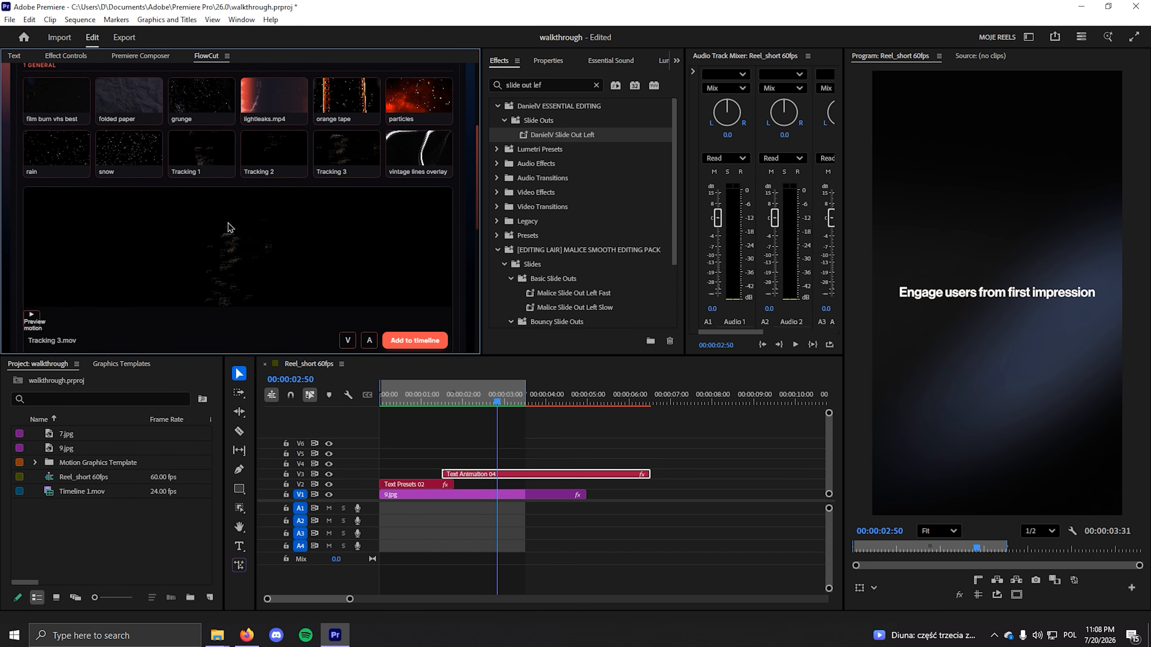
pyautogui.click(415, 340)
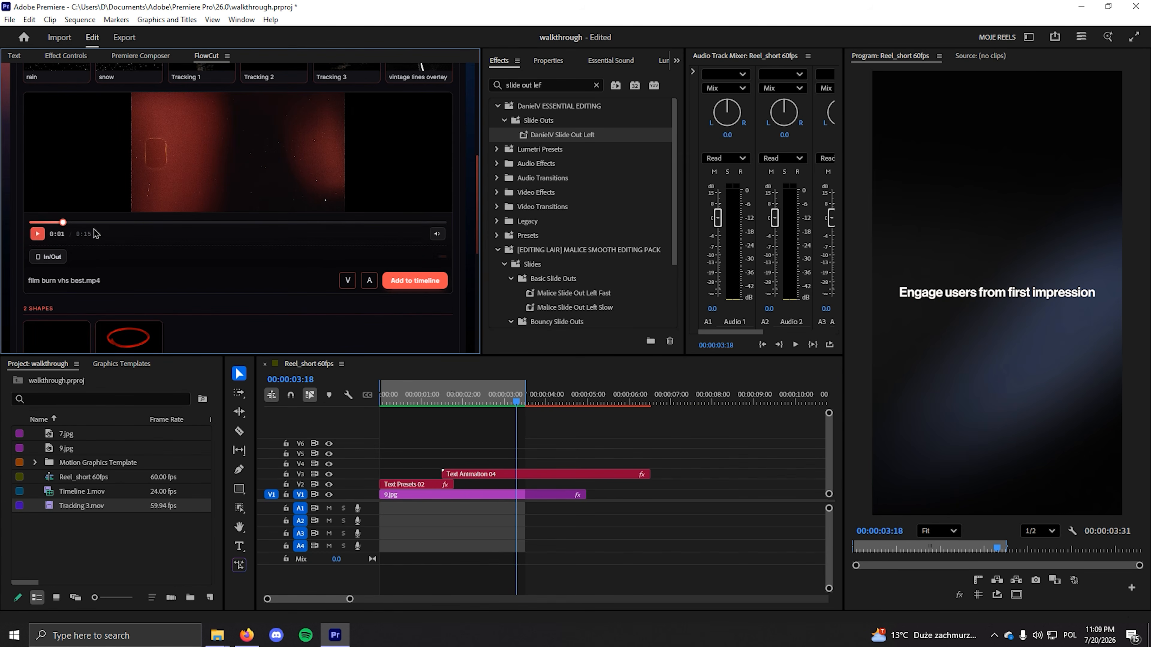
# Mark the 0:02 to 0:03 range of the film burn vhs best.mp4 overlay and add only its video to the timeline.
pyautogui.click(45, 257)
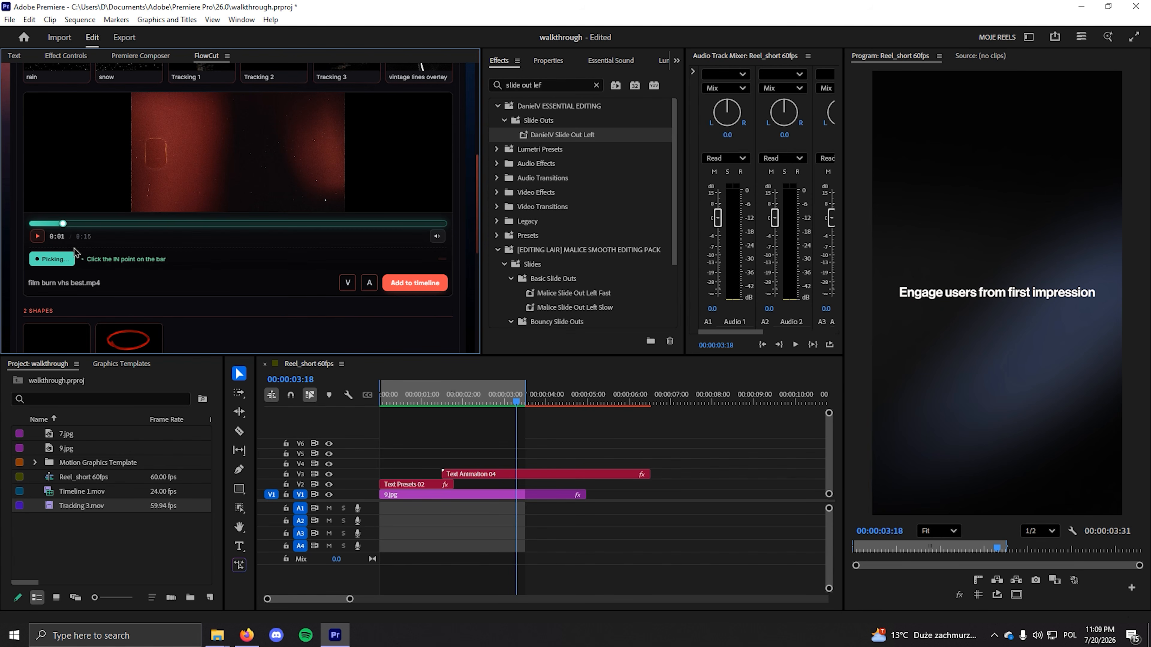
pyautogui.click(94, 223)
pyautogui.click(139, 223)
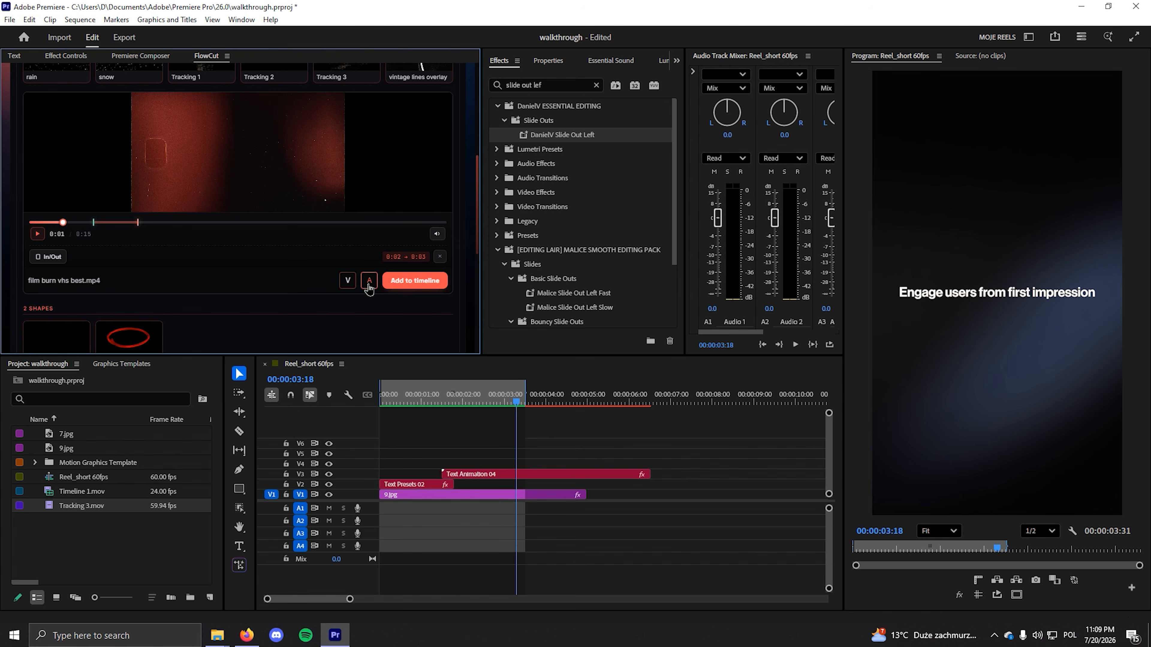
pyautogui.click(347, 280)
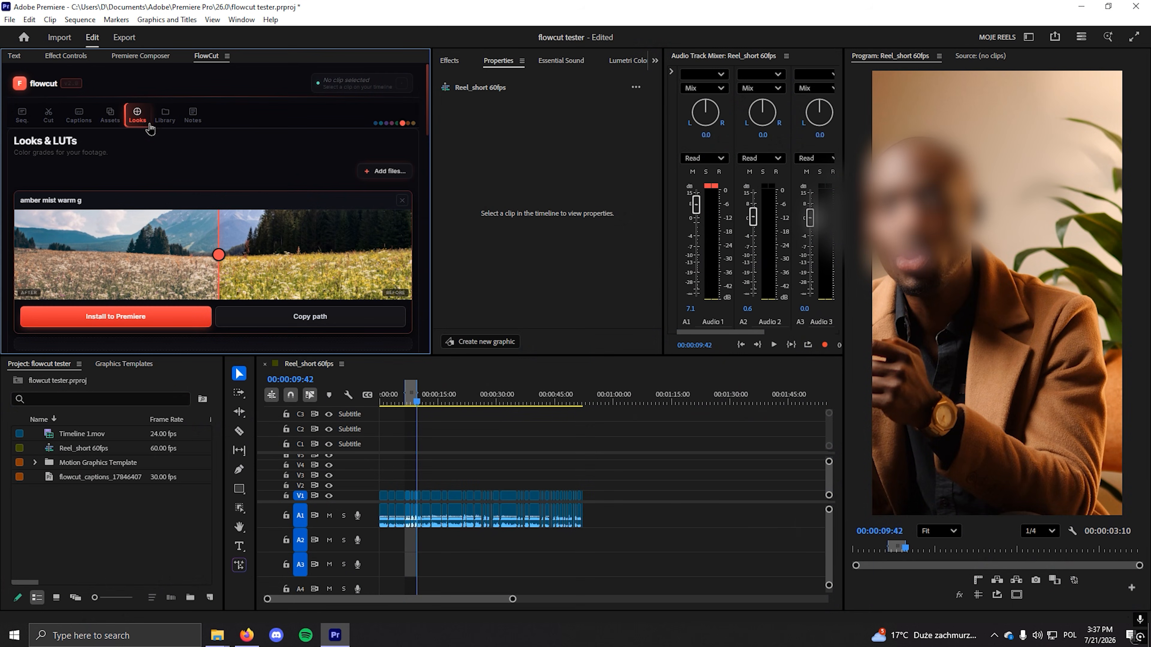
# Preview the amber mist warm g LUT in FlowCut's Looks & LUTs and copy its file path.
pyautogui.scroll(-15, 245, 167)
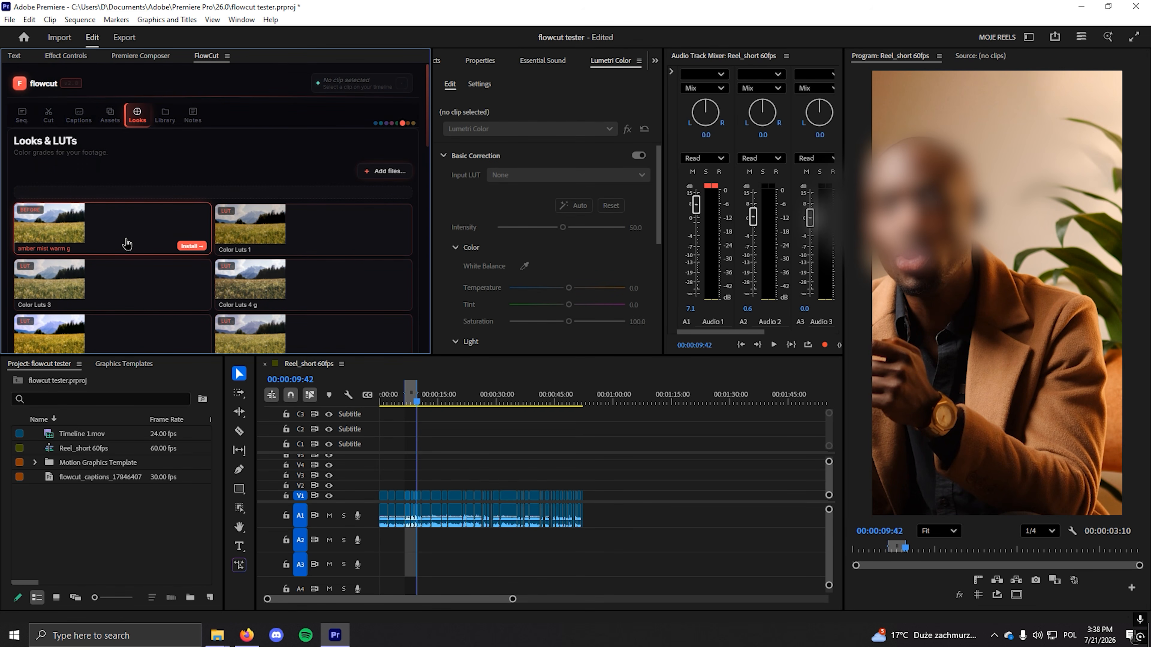
pyautogui.click(92, 245)
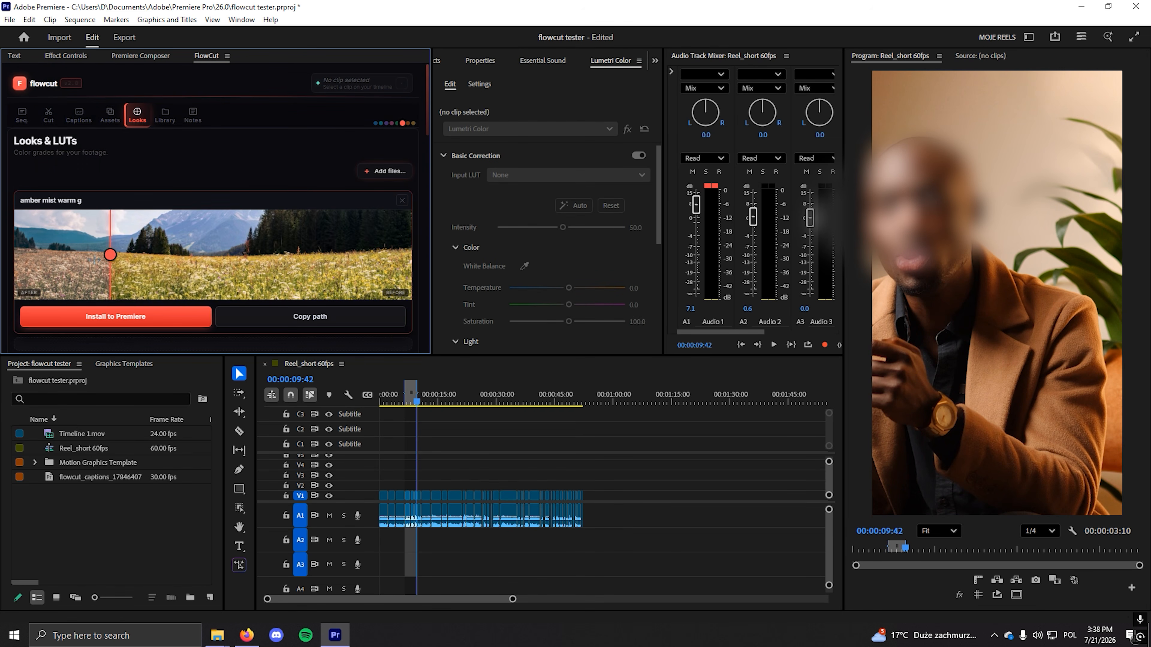
pyautogui.scroll(-1, 206, 263)
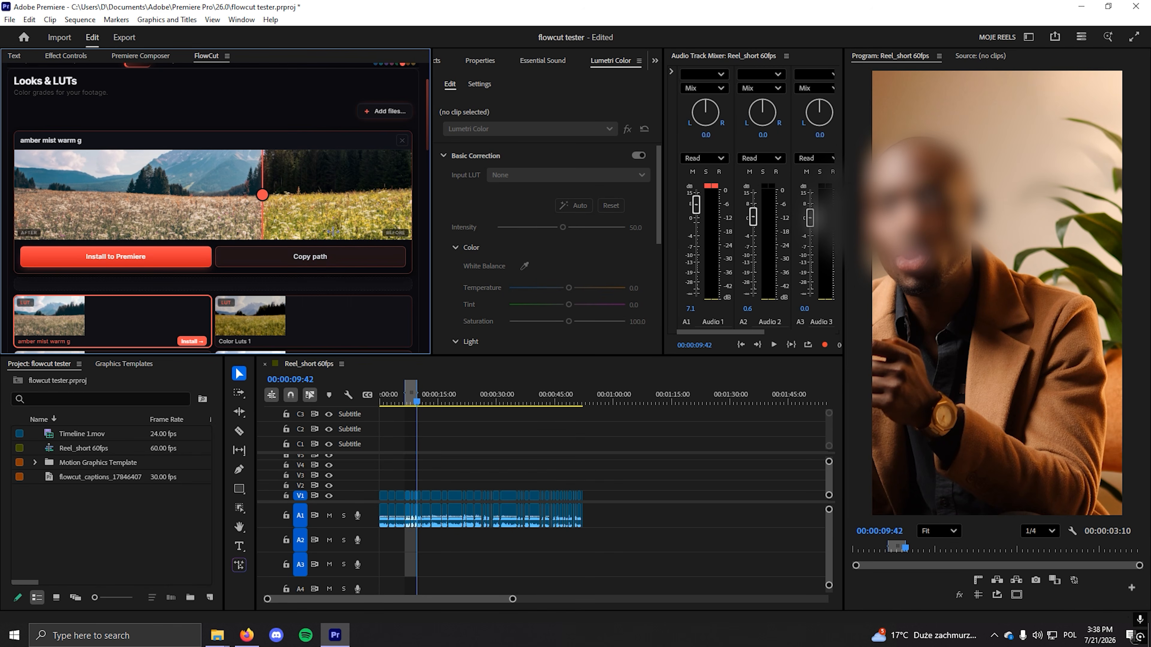
pyautogui.click(324, 269)
# Load the copied amber mist warm g LUT as the Lumetri Input LUT of the Timeline 1 clip at the playhead.
pyautogui.click(429, 495)
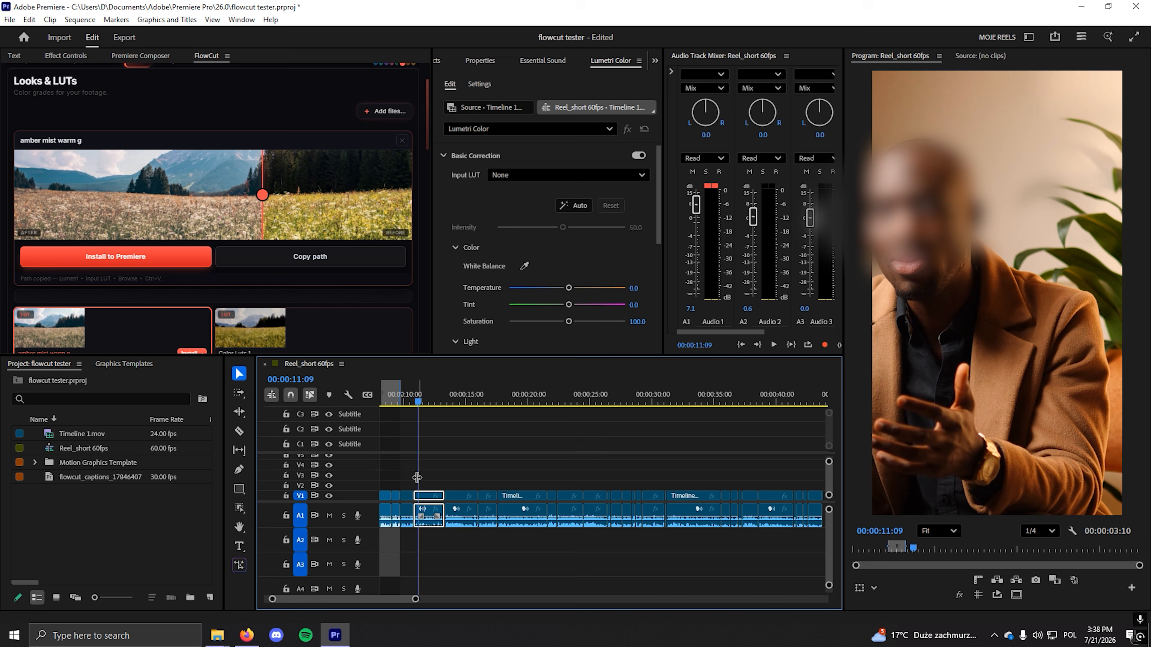
pyautogui.click(545, 140)
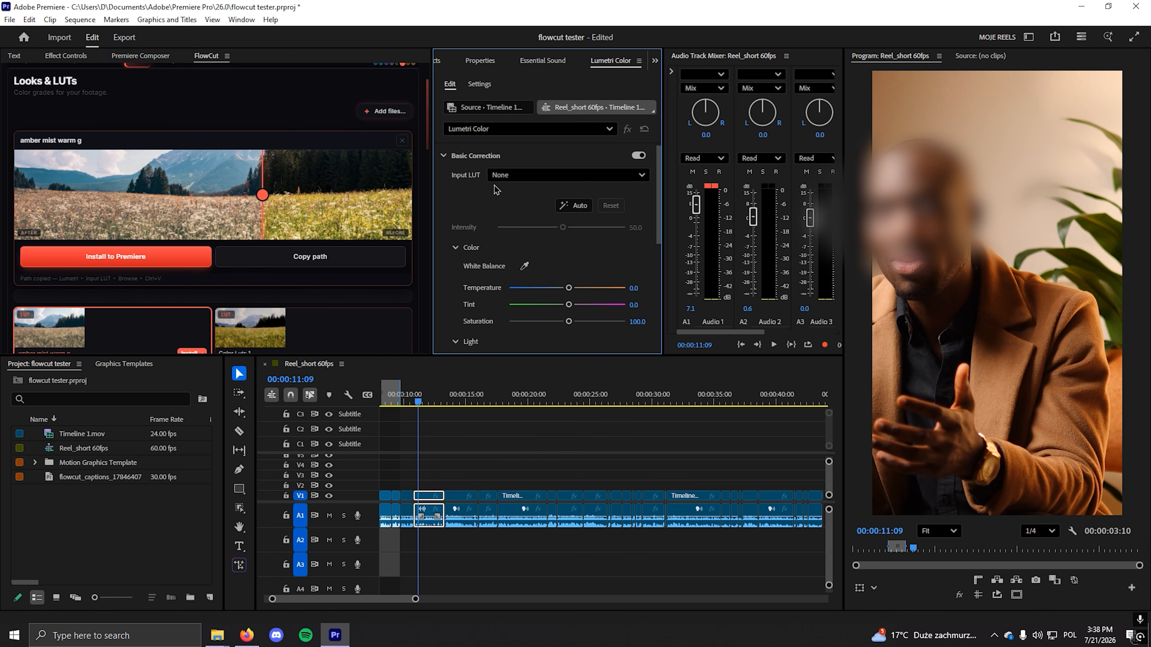
pyautogui.click(498, 176)
pyautogui.click(526, 225)
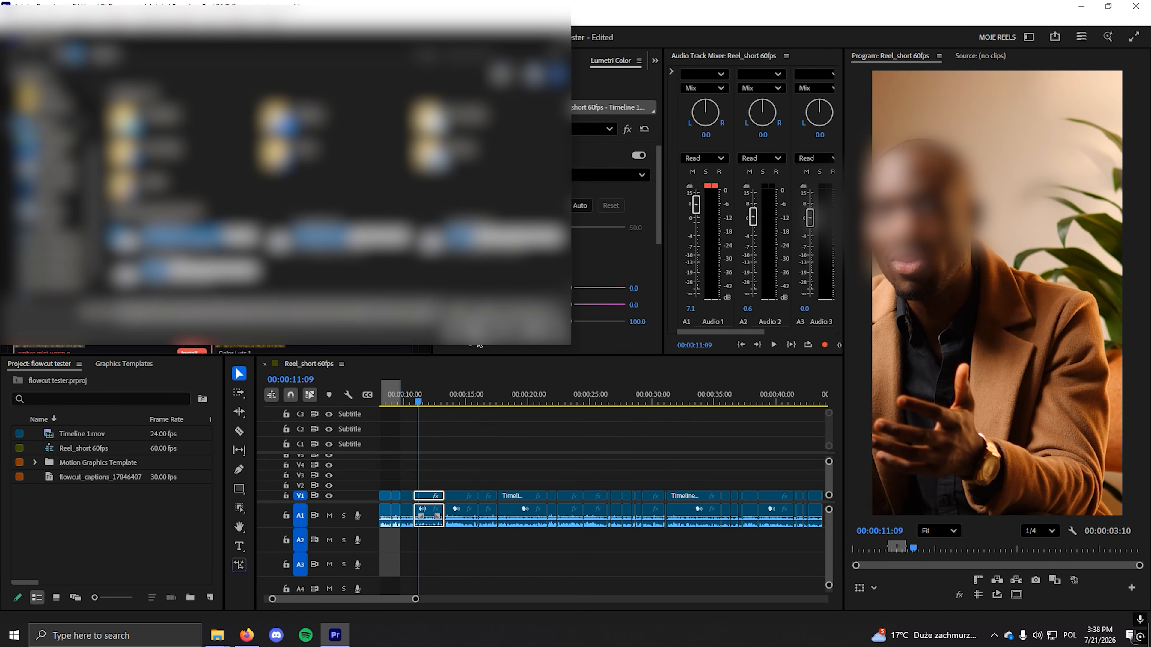
pyautogui.press('Return')
pyautogui.scroll(1, 495, 439)
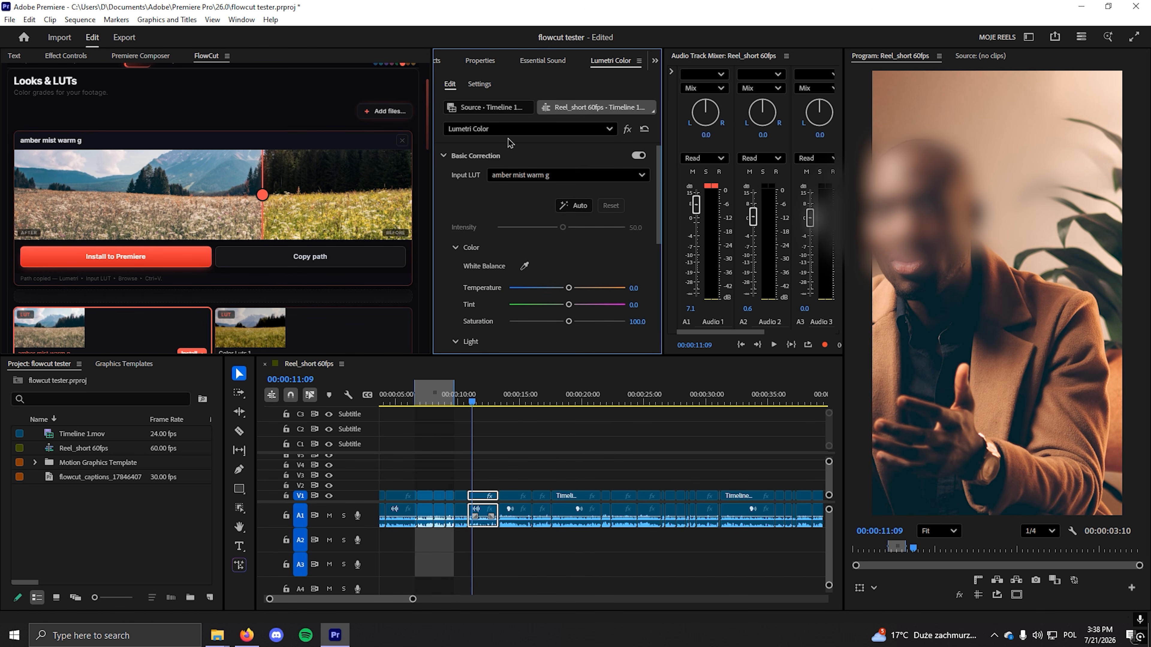
# Open the Look choices in the Creative section of Lumetri Color for the selected clip.
pyautogui.scroll(-3, 512, 181)
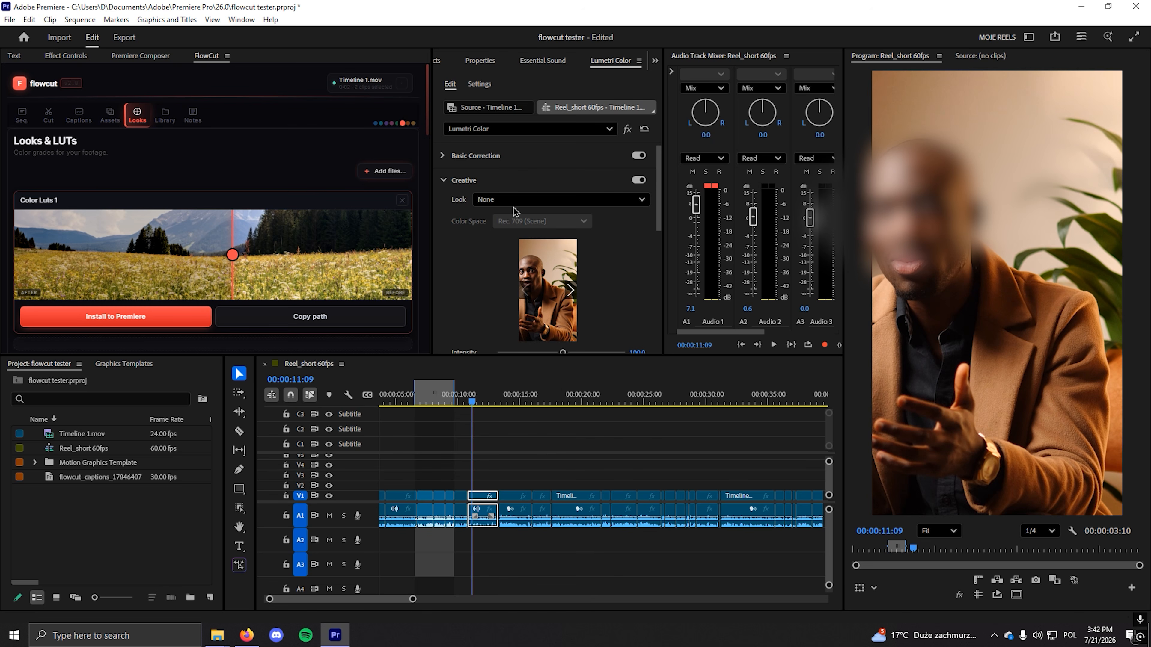
pyautogui.click(561, 200)
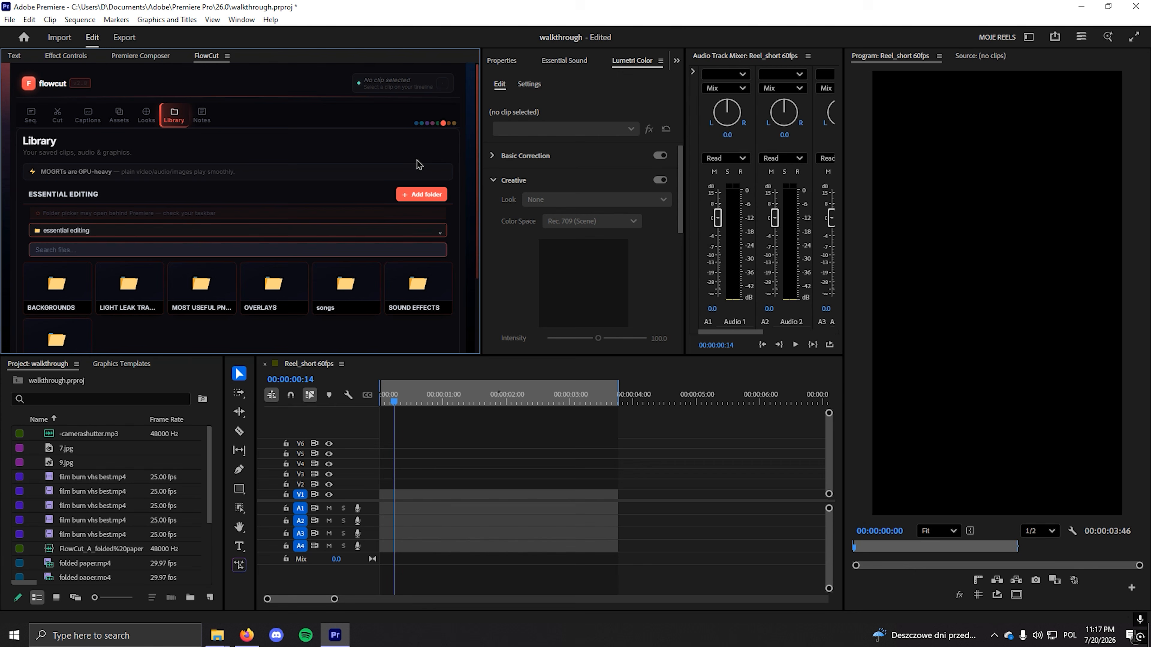
# Open the camera shutters folder under SOUND EFFECTS in the FlowCut library and audition -camerashutter.mp3.
pyautogui.scroll(-2, 384, 195)
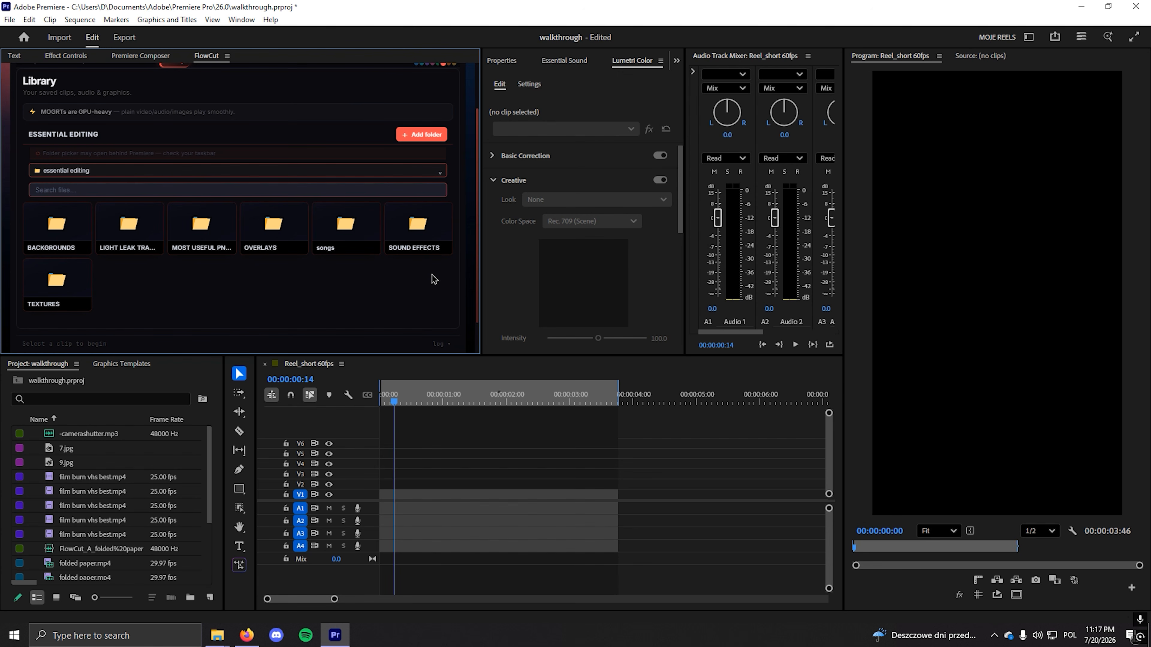
pyautogui.click(417, 231)
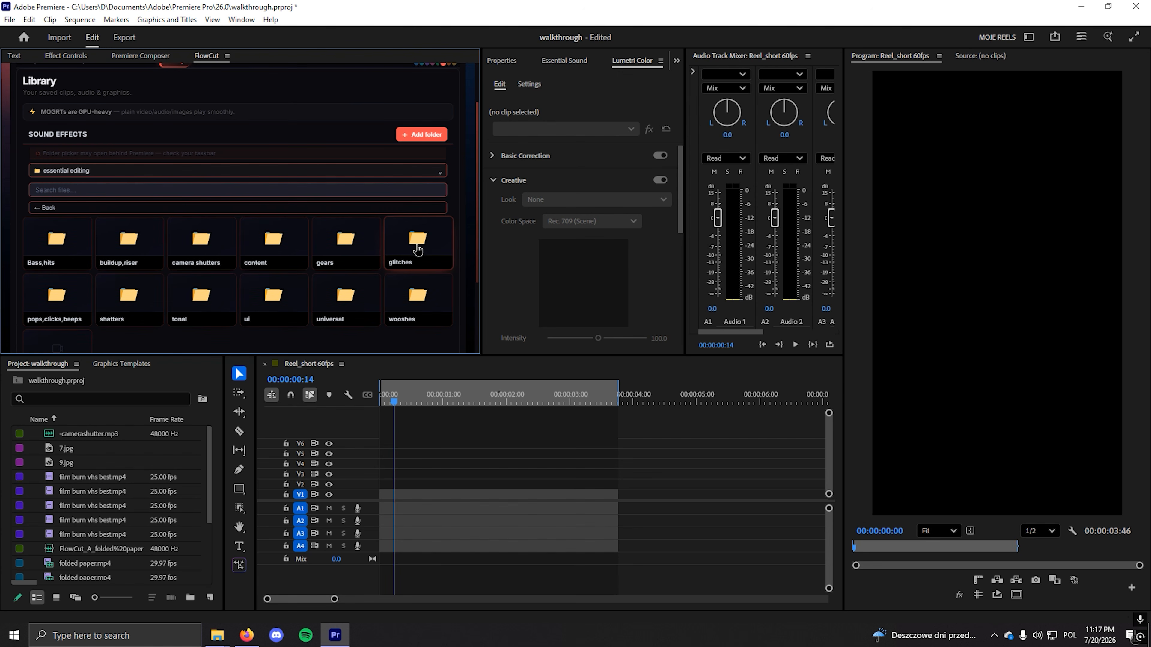
pyautogui.click(200, 241)
pyautogui.click(56, 240)
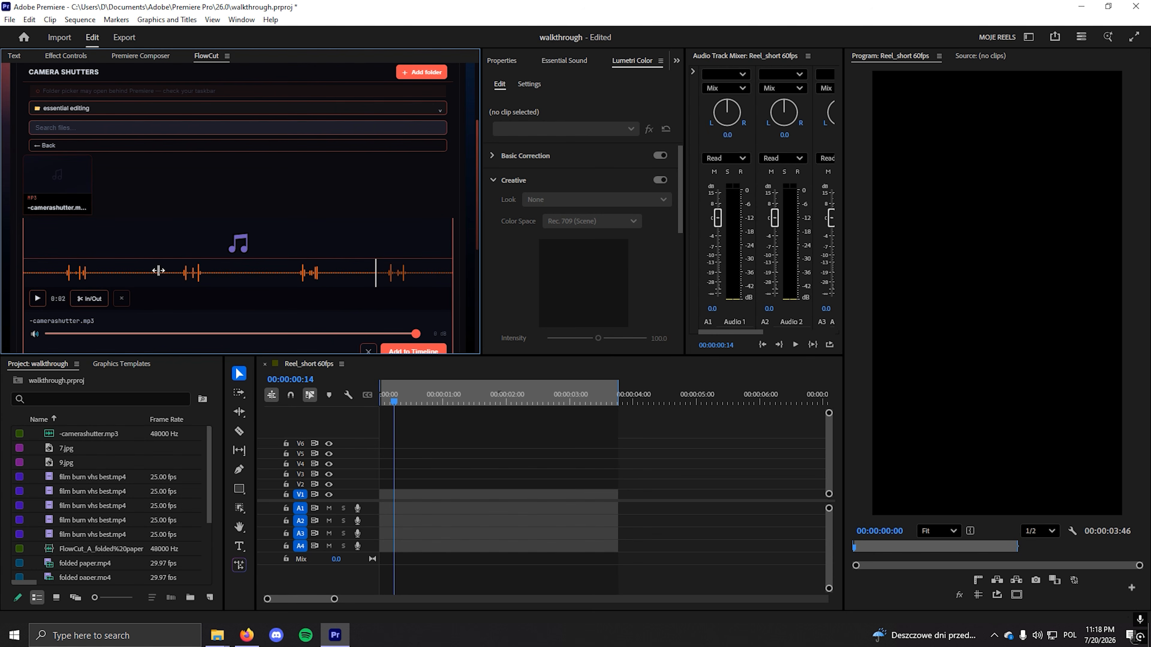
pyautogui.click(406, 278)
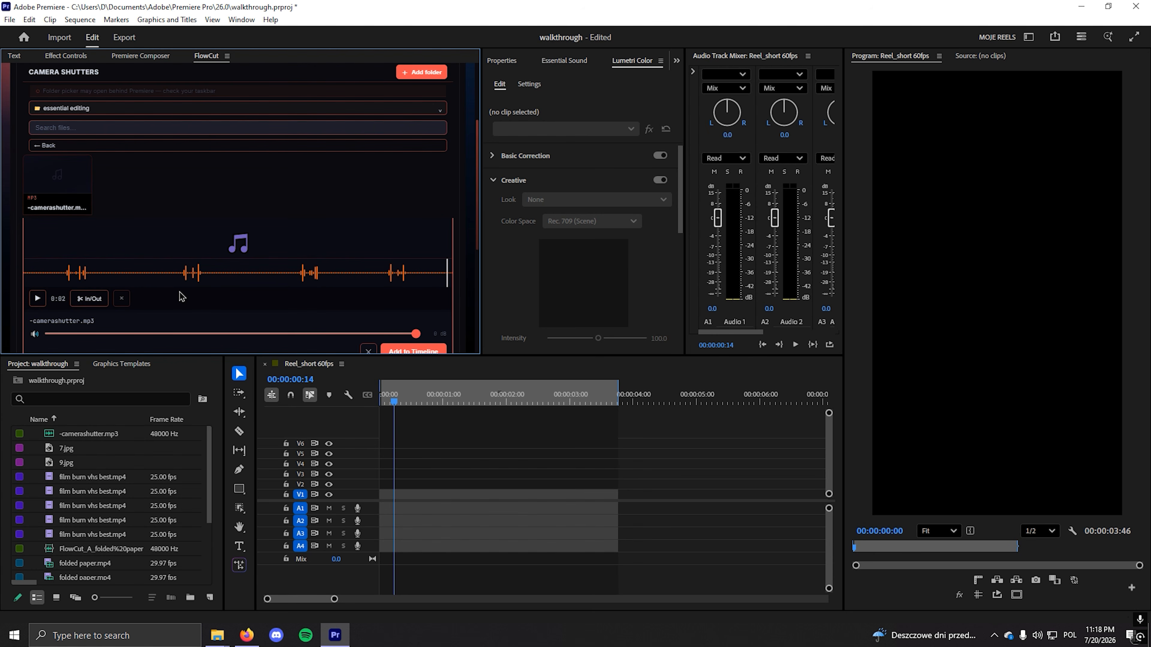
# Mark the second shutter sound in -camerashutter.mp3 as the in/out range, add it to the timeline, and play it back.
pyautogui.click(90, 301)
pyautogui.click(178, 274)
pyautogui.click(208, 274)
pyautogui.scroll(-1, 389, 297)
pyautogui.click(411, 293)
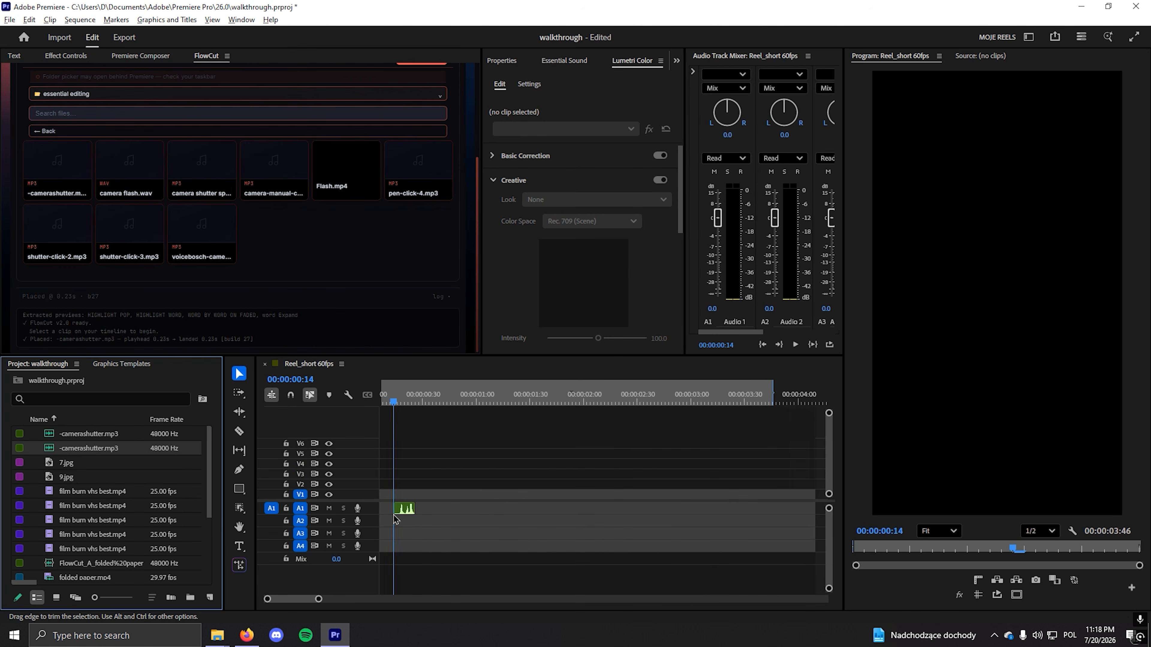
pyautogui.click(446, 401)
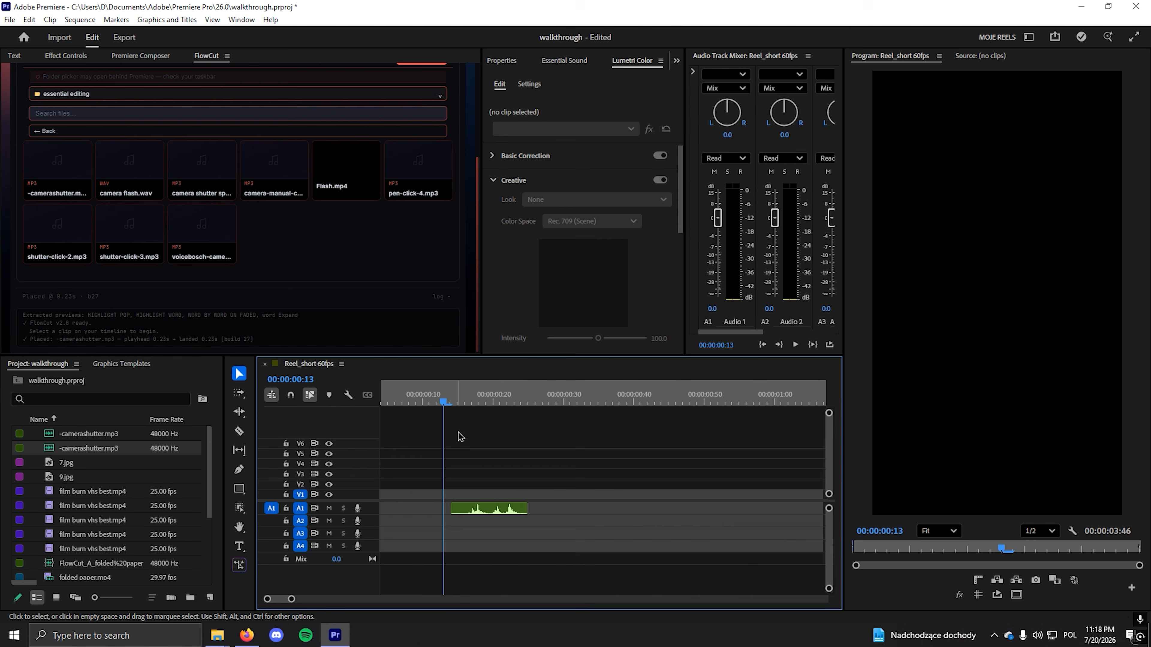
pyautogui.press('space')
# Go back to the sound effects, open the wooshes folder, and audition Classic, Clean.mp3.
pyautogui.click(380, 131)
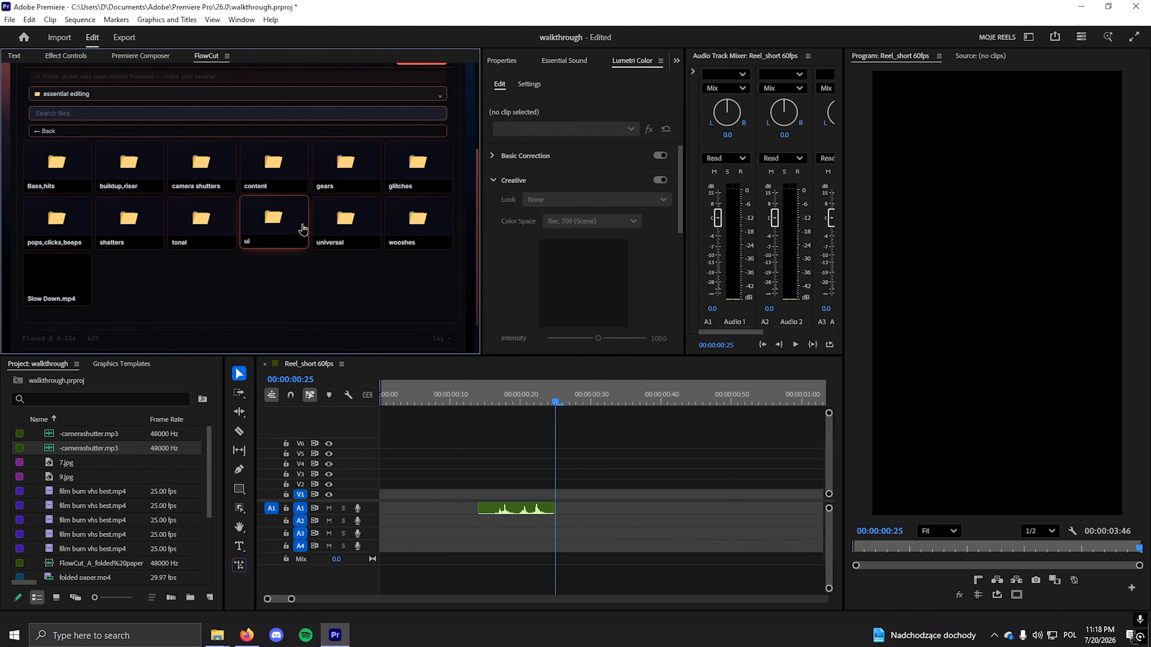
pyautogui.click(424, 234)
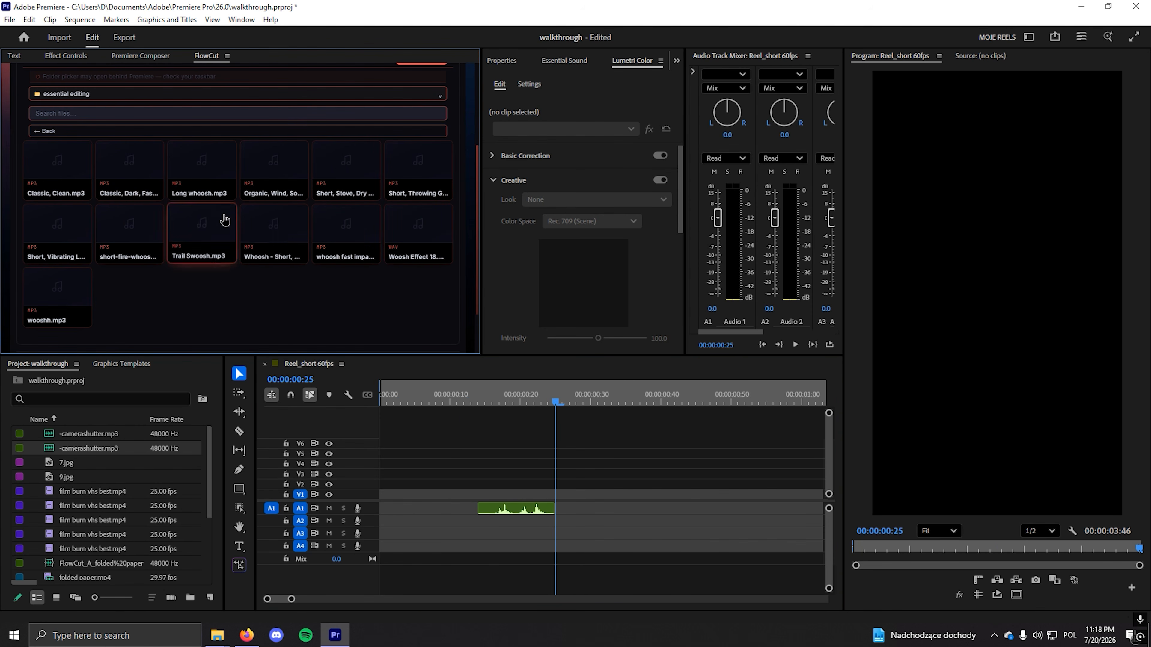
pyautogui.click(63, 181)
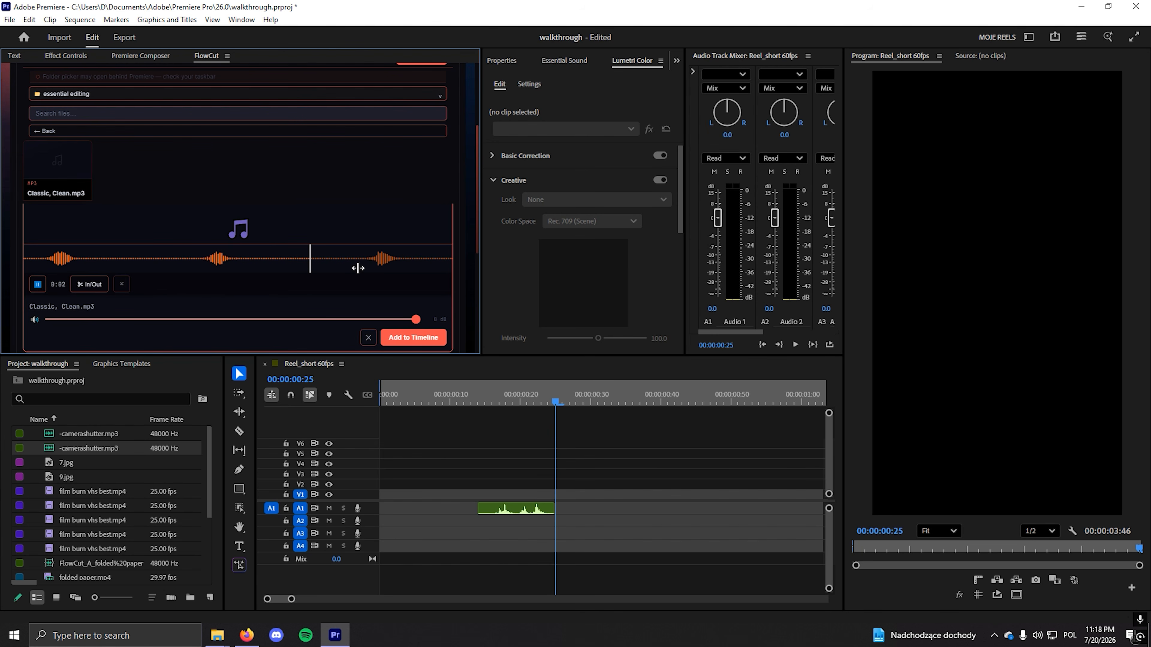
# Mark the third whoosh in Classic, Clean.mp3 as the in/out range, add it to the timeline, and play it back.
pyautogui.click(89, 284)
pyautogui.click(356, 263)
pyautogui.click(414, 262)
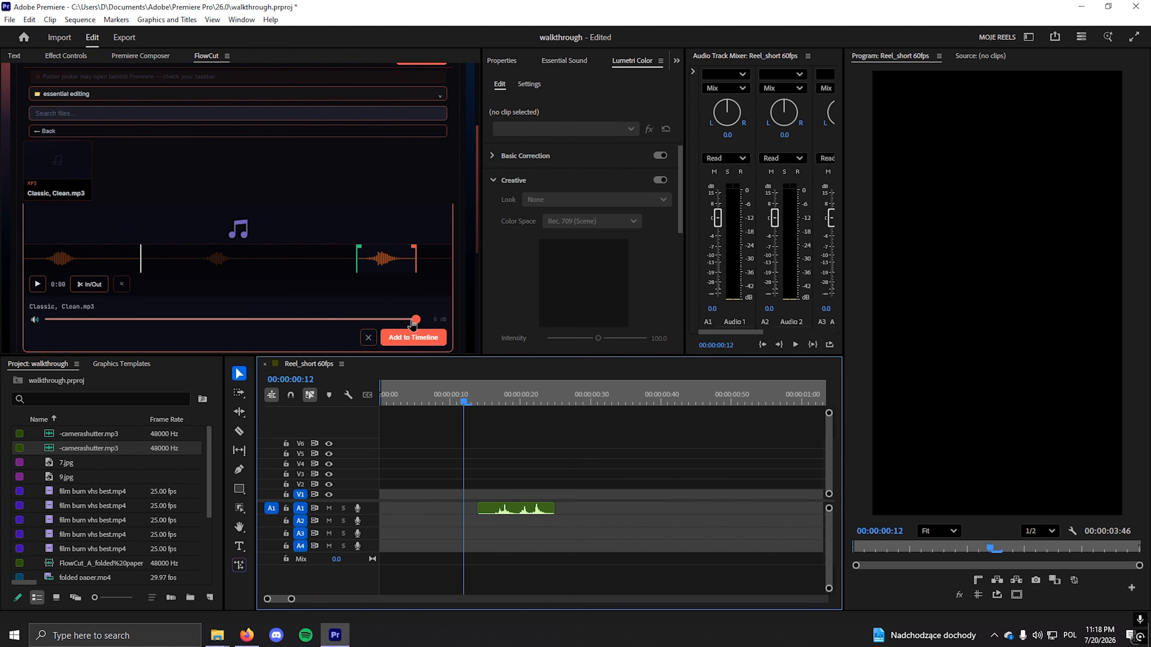
pyautogui.click(412, 337)
pyautogui.press('space')
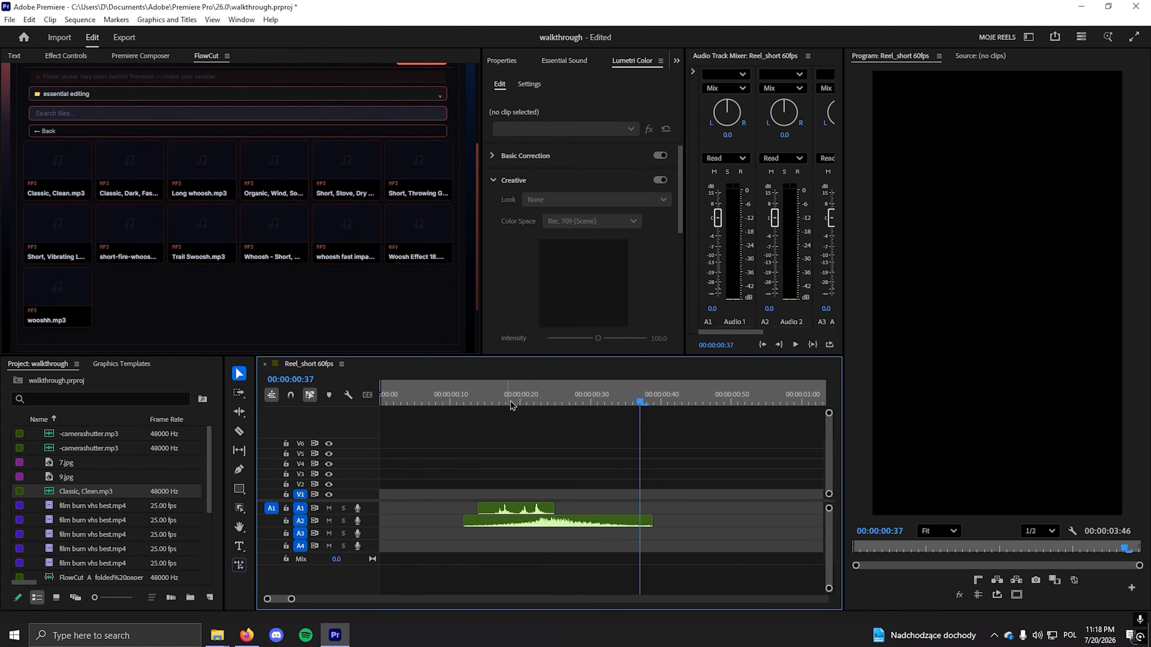
pyautogui.press('-')
pyautogui.click(476, 520)
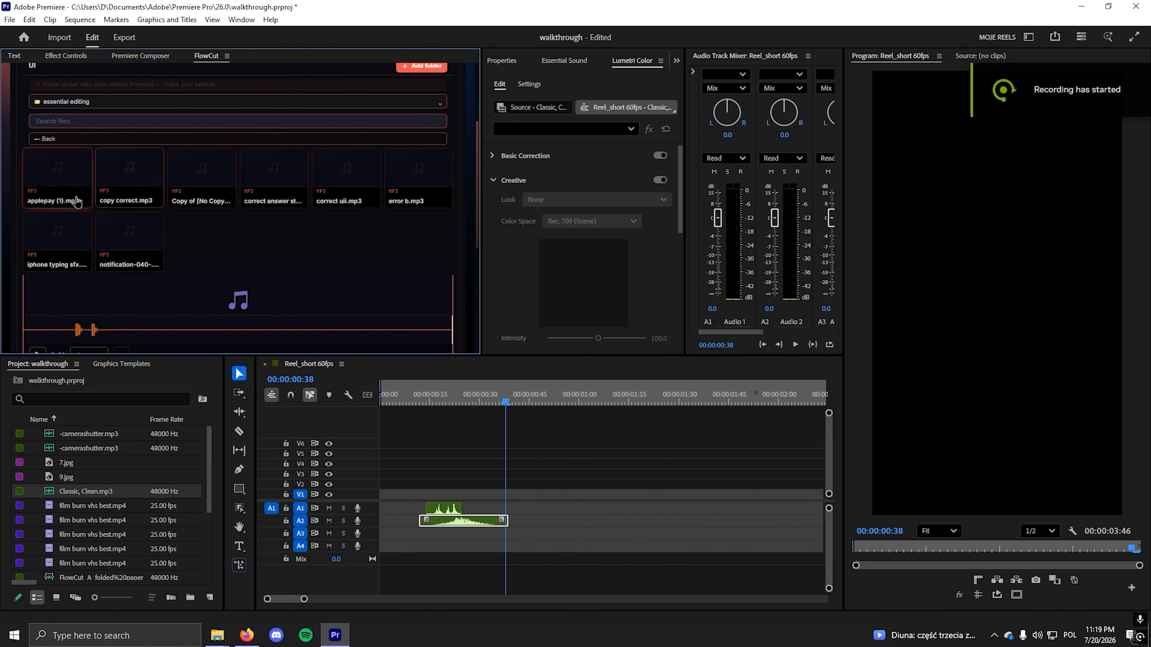
# Audition notification-040-.mp3 and mark its double pulse near the beginning as the in/out range.
pyautogui.scroll(-3, 113, 190)
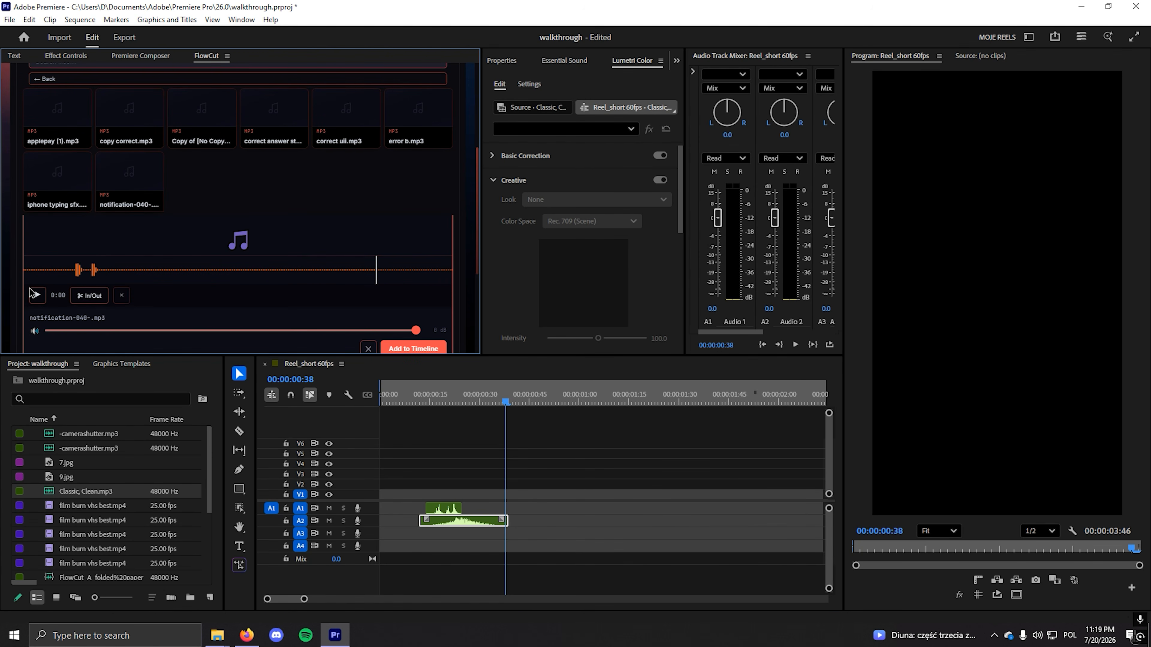
pyautogui.click(37, 295)
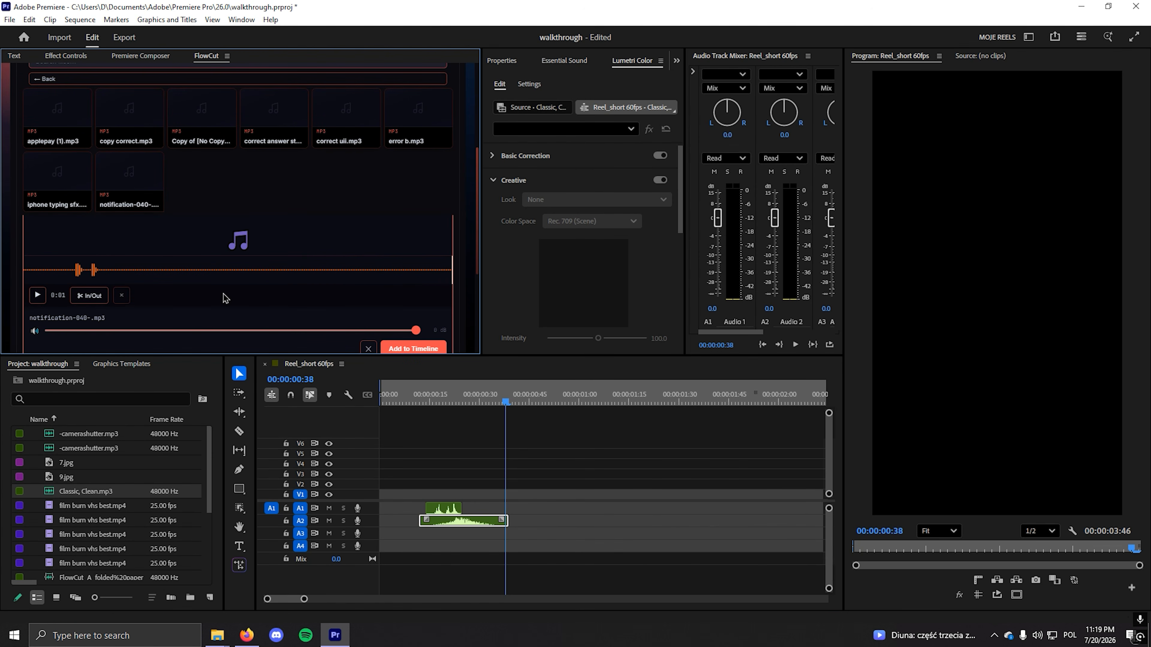
pyautogui.click(89, 296)
pyautogui.click(72, 276)
pyautogui.click(108, 271)
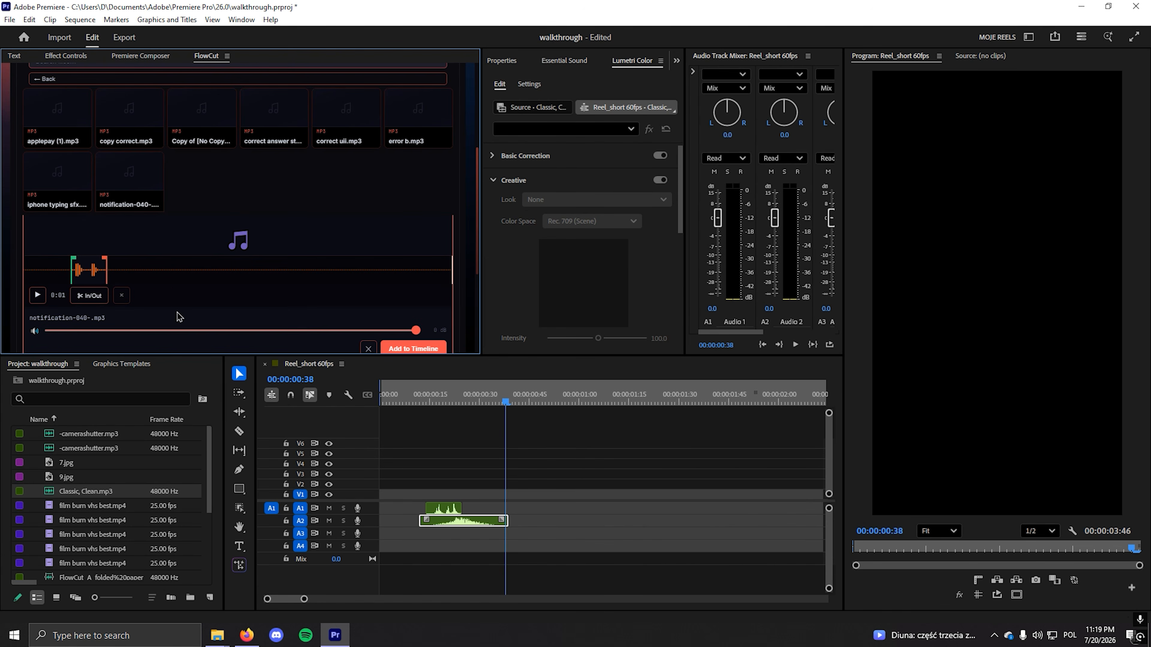
# Add the marked notification sound to the timeline and scrub through it.
pyautogui.click(413, 349)
pyautogui.scroll(1, 547, 523)
pyautogui.scroll(2, 547, 523)
pyautogui.click(509, 537)
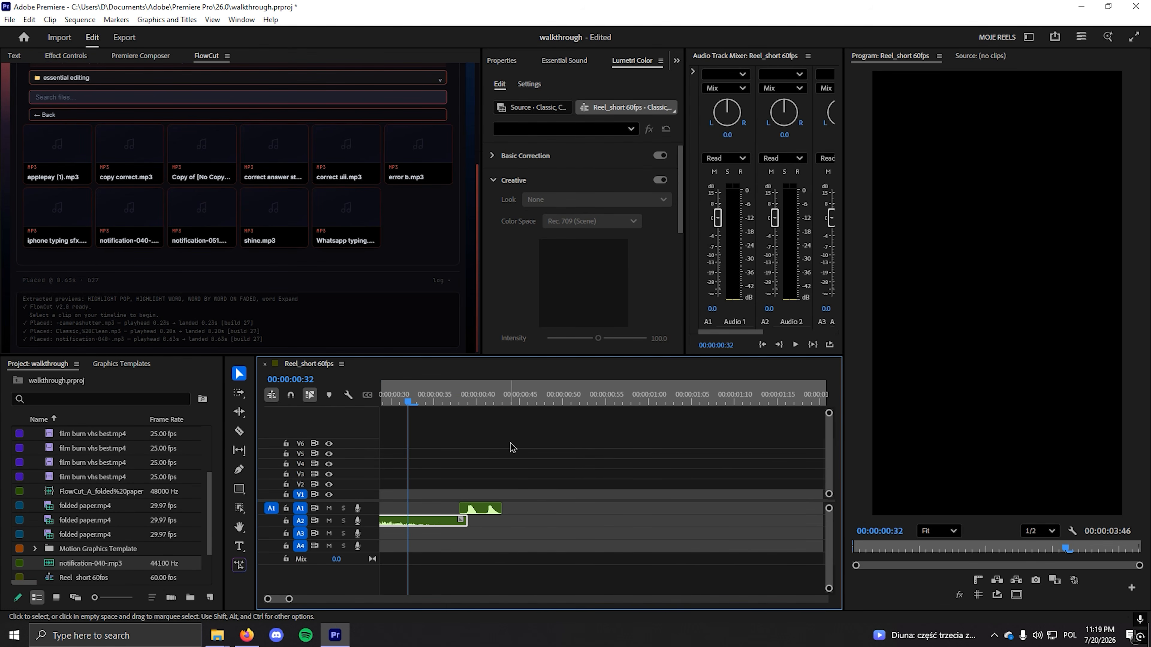
pyautogui.click(500, 403)
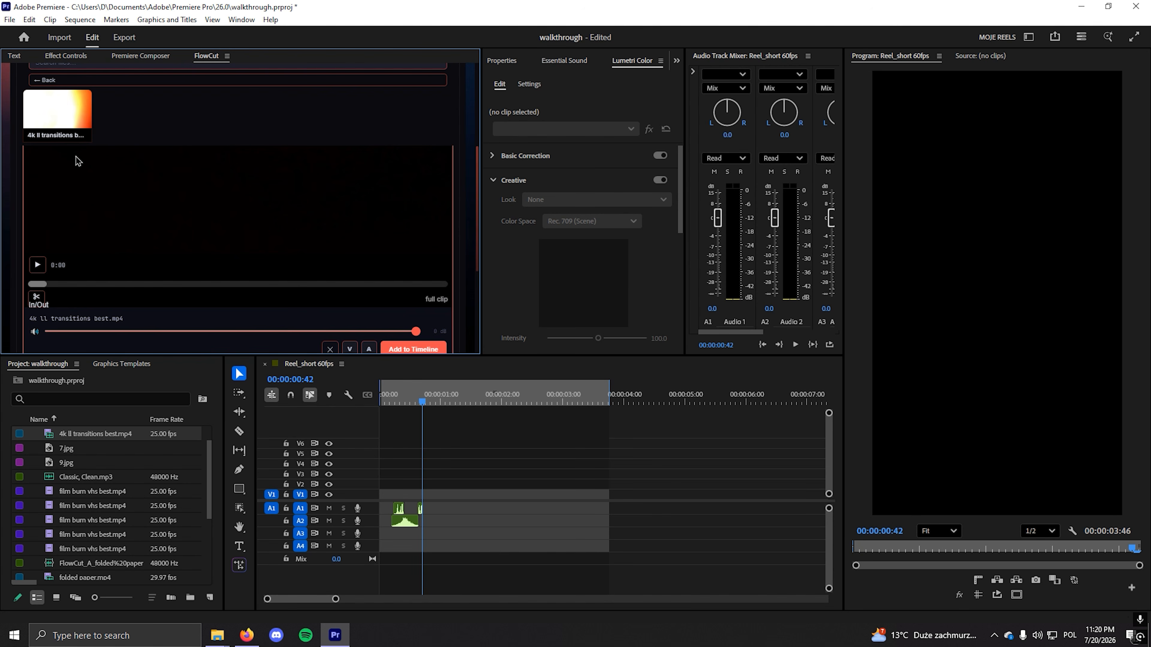
# Preview 4k ll transitions best.mp4 at several points to find a usable light leak.
pyautogui.click(131, 284)
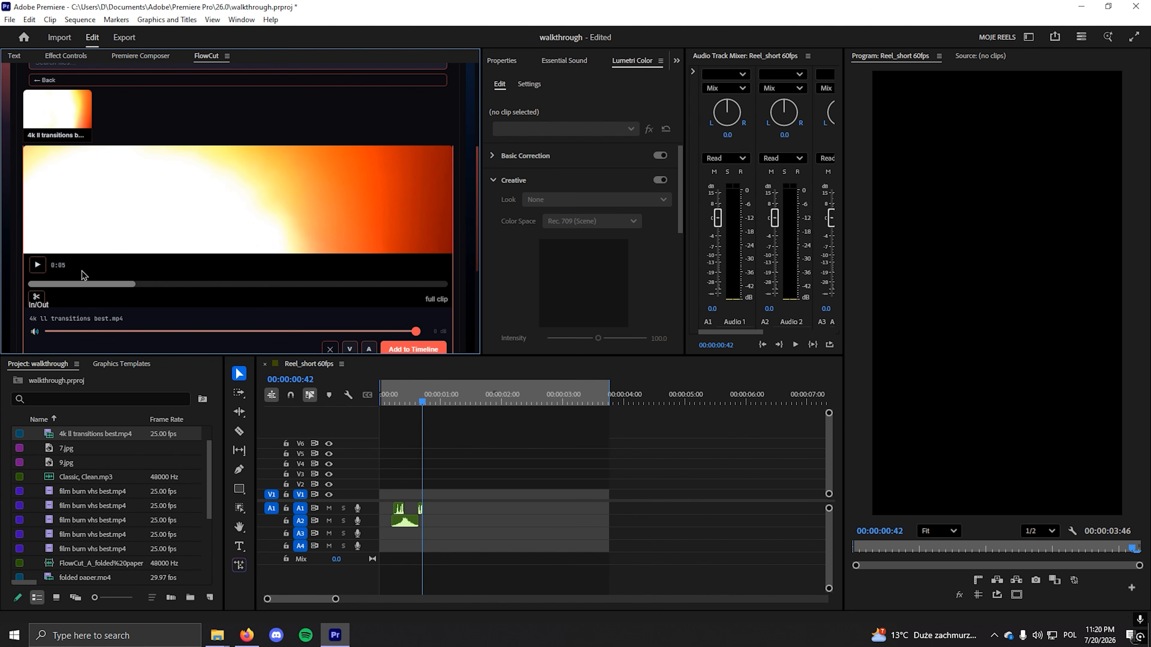
pyautogui.moveTo(278, 285); pyautogui.dragTo(329, 285)
pyautogui.click(338, 285)
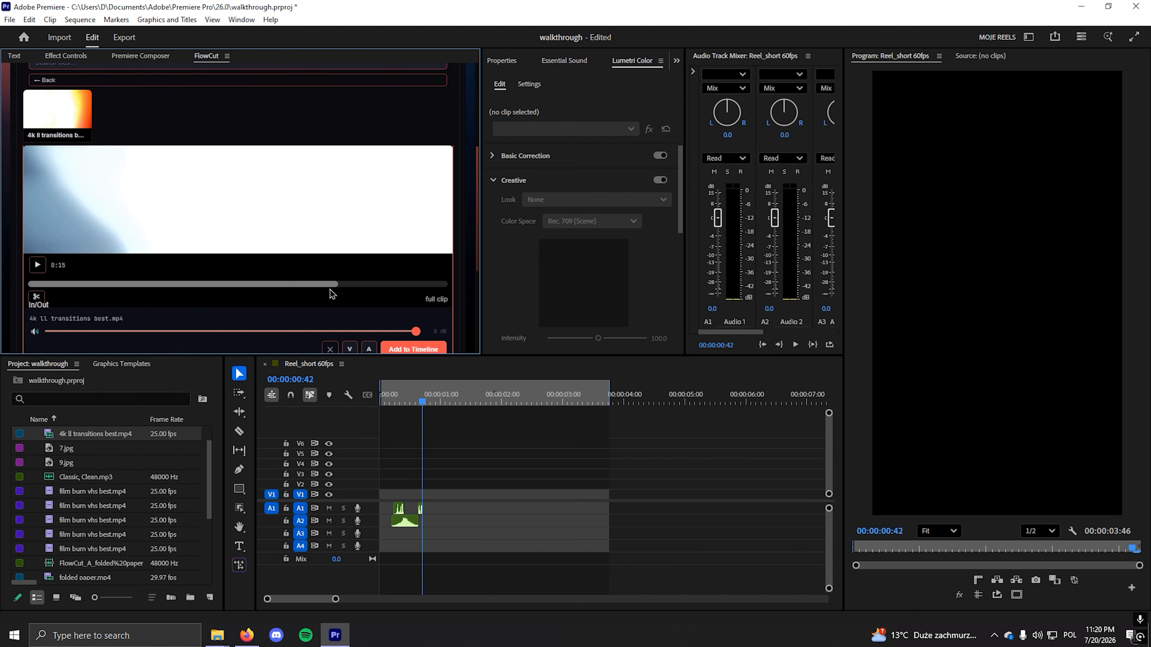
pyautogui.click(327, 285)
pyautogui.click(37, 265)
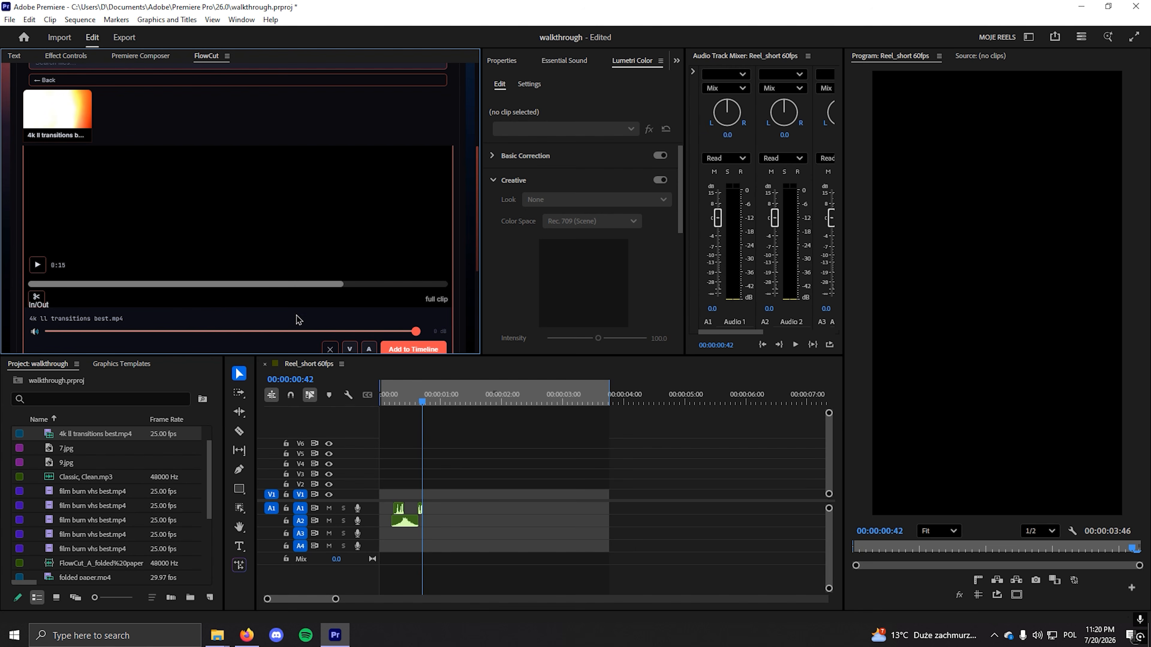
# Mark the light leak starting around 15 seconds in 4k ll transitions best.mp4 as the in/out range and add it to the timeline.
pyautogui.click(36, 300)
pyautogui.click(326, 285)
pyautogui.click(347, 285)
pyautogui.scroll(-1, 347, 292)
pyautogui.click(410, 288)
pyautogui.scroll(2, 439, 469)
pyautogui.moveTo(409, 401); pyautogui.dragTo(511, 403)
# Make the light leak clip fill the frame and set its blend mode to Linear Dodge (Add).
pyautogui.click(472, 492)
pyautogui.rightClick(472, 493)
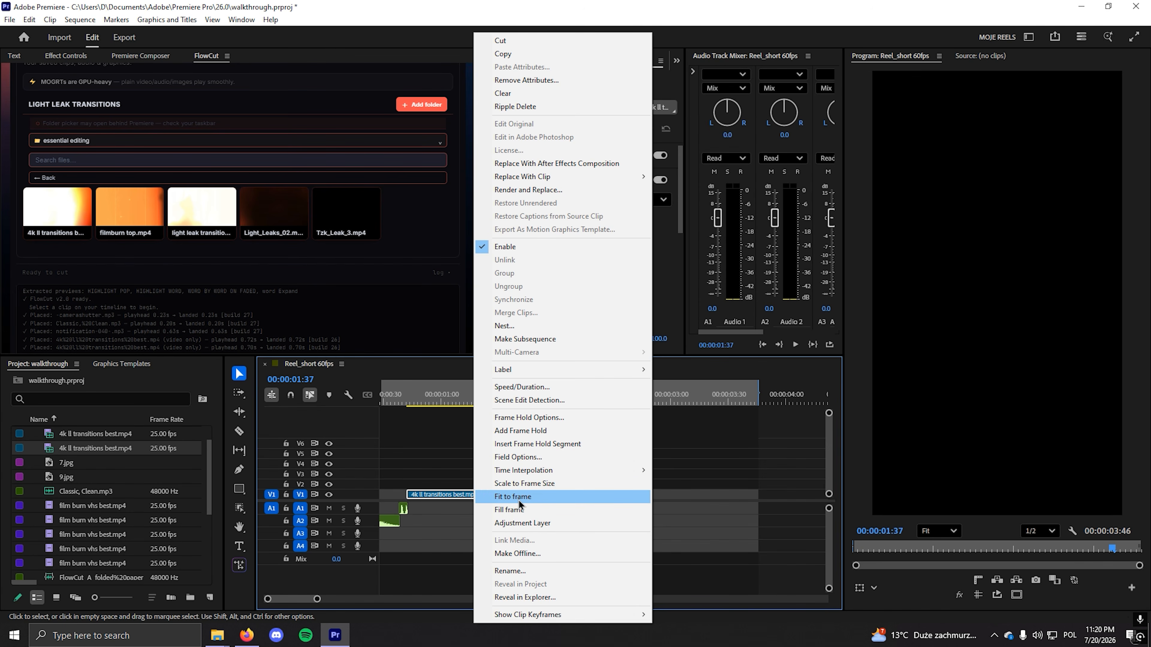
pyautogui.click(520, 509)
pyautogui.click(66, 56)
pyautogui.click(164, 295)
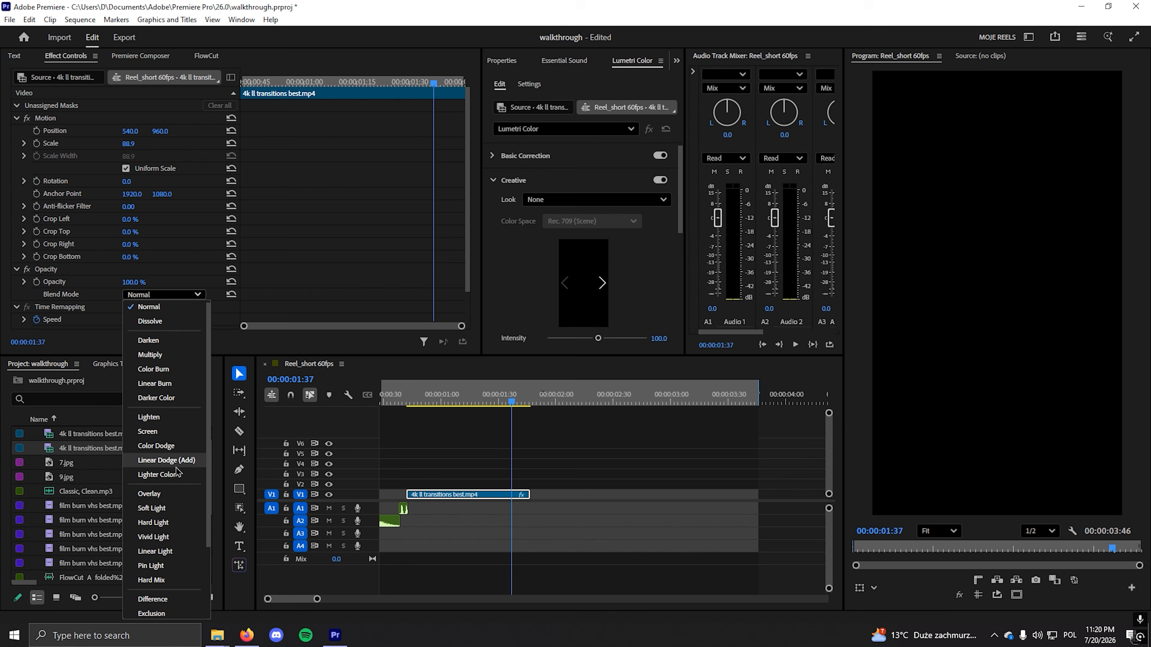
pyautogui.click(166, 460)
# Play back the sequence from before the light leak clip to check the sounds and transition.
pyautogui.moveTo(393, 402)
pyautogui.mouseDown()
pyautogui.moveTo(423, 402)
pyautogui.moveTo(384, 412)
pyautogui.mouseUp()
pyautogui.click(478, 456)
pyautogui.press('space')
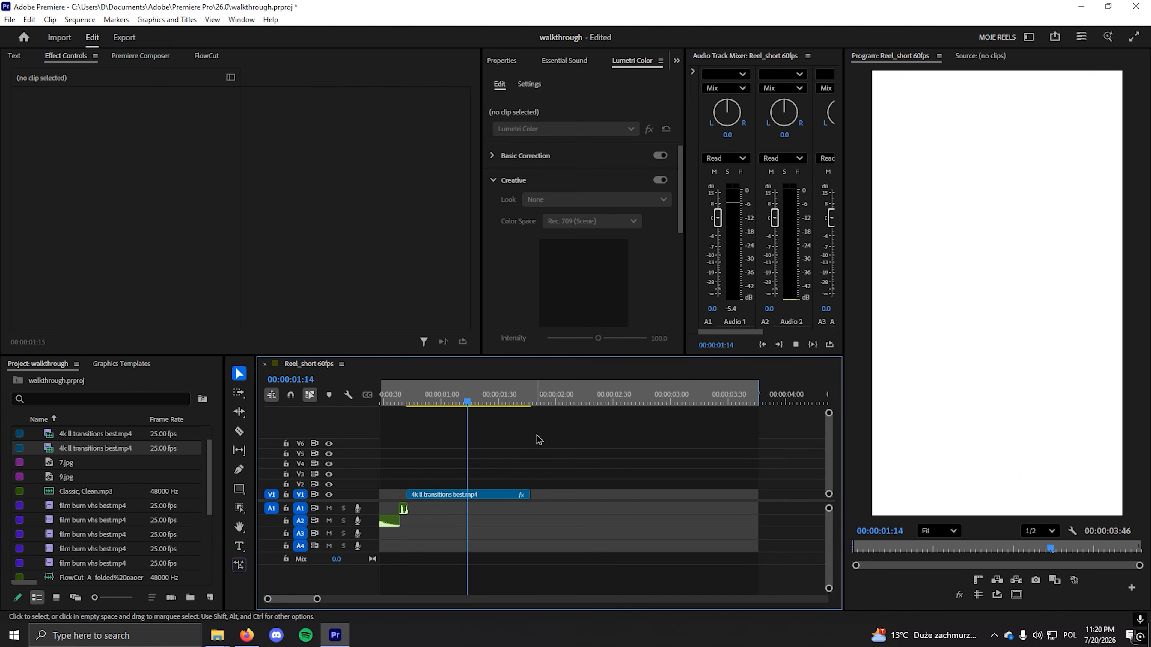
pyautogui.press('space')
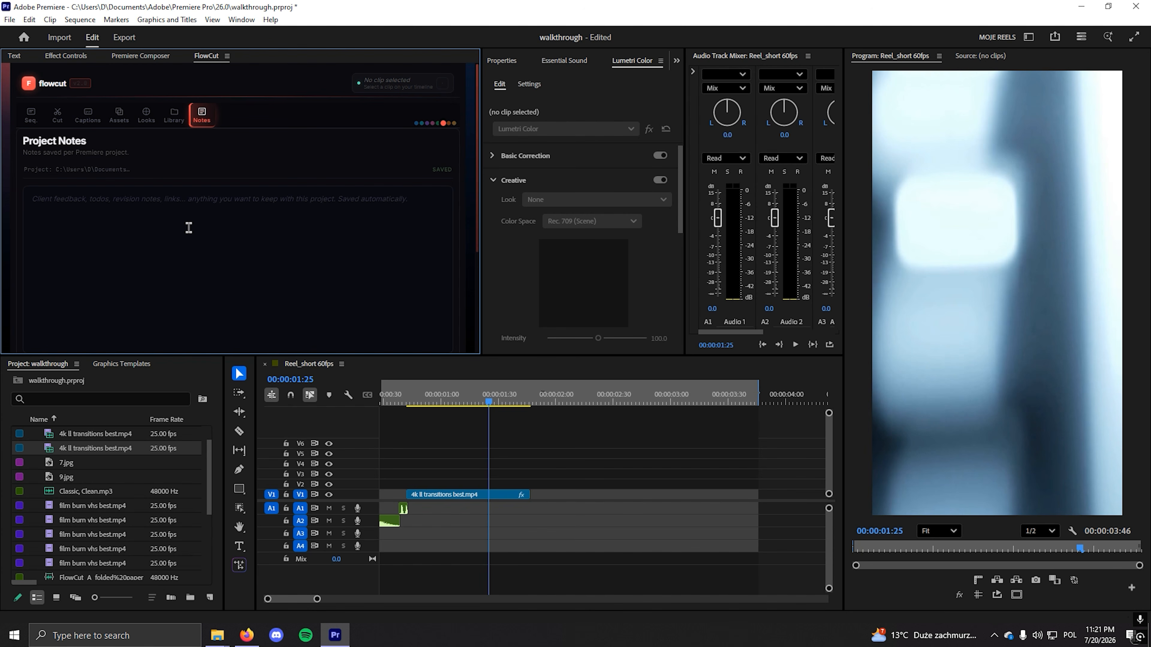
# Write the project note "Needs to be done by 3rd of july" in FlowCut.
pyautogui.click(178, 214)
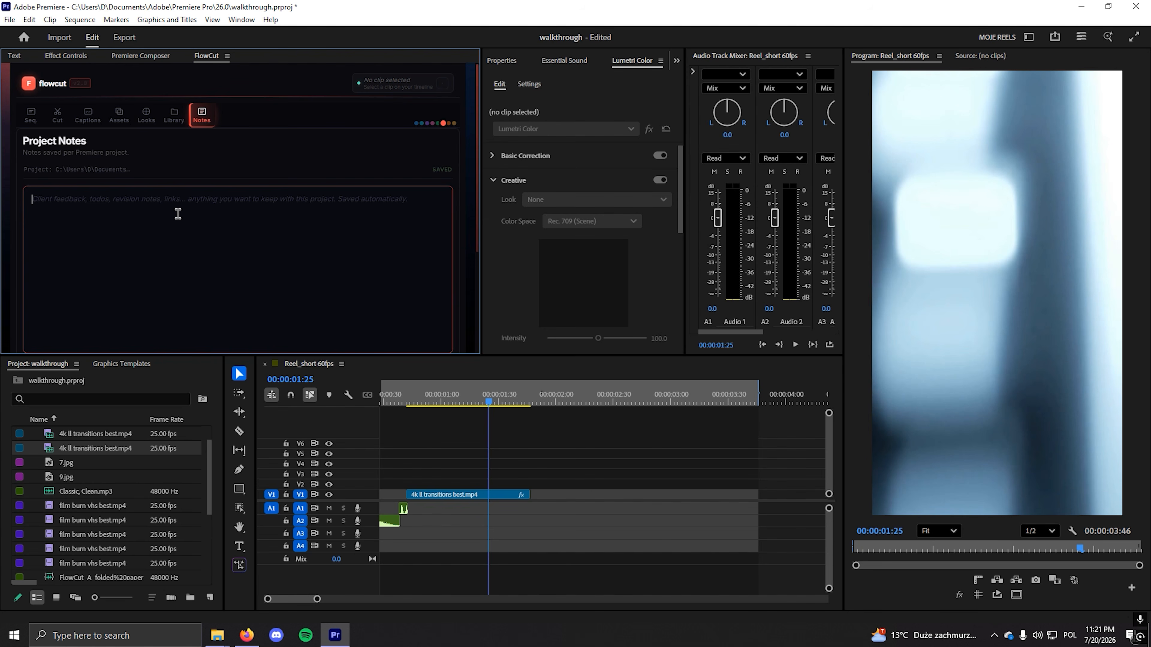
pyautogui.write('Needs to be done by 3rd of')
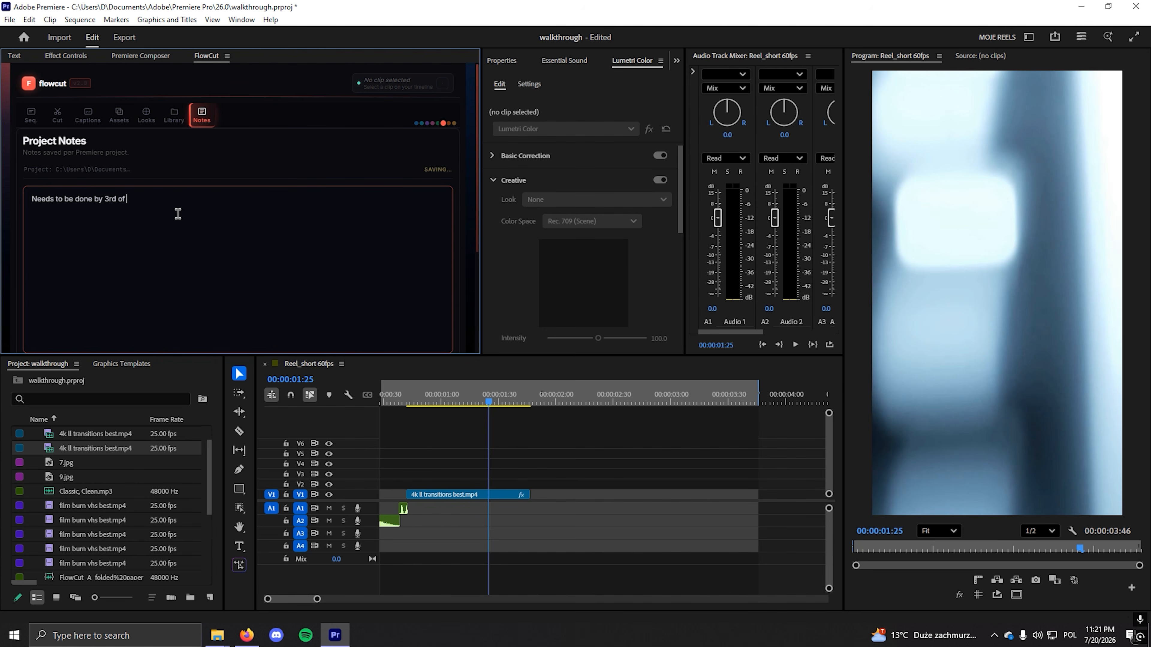
pyautogui.write(' july')
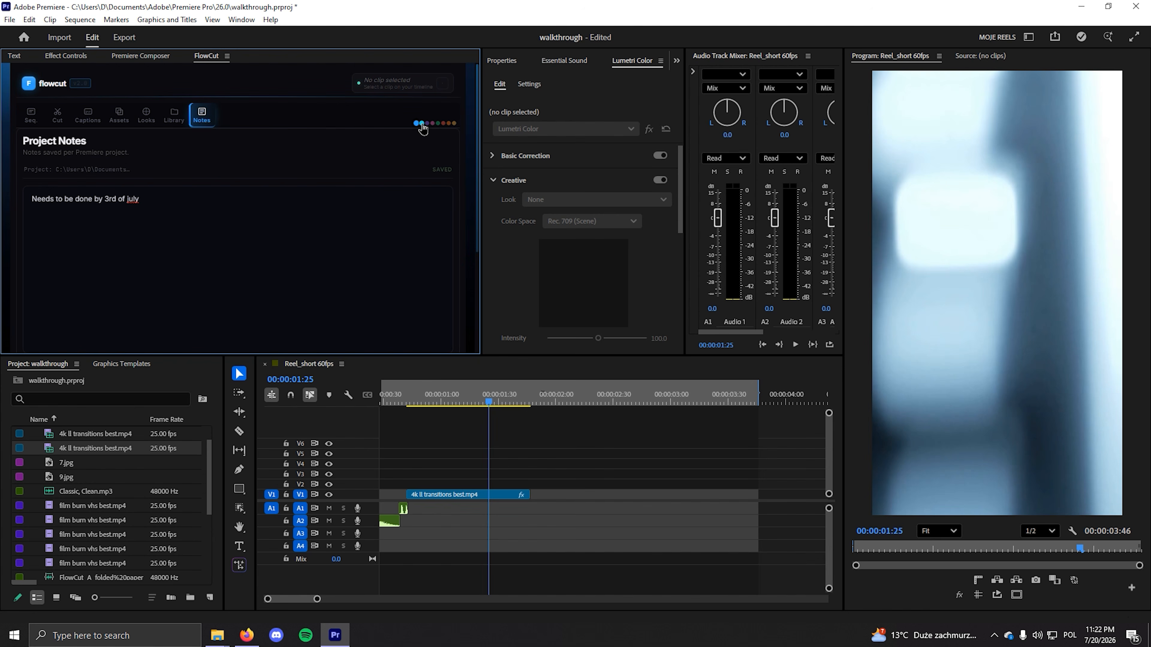
# Try other accent colours for the FlowCut panel, including orange, and choose the purple theme.
pyautogui.click(454, 123)
pyautogui.click(449, 123)
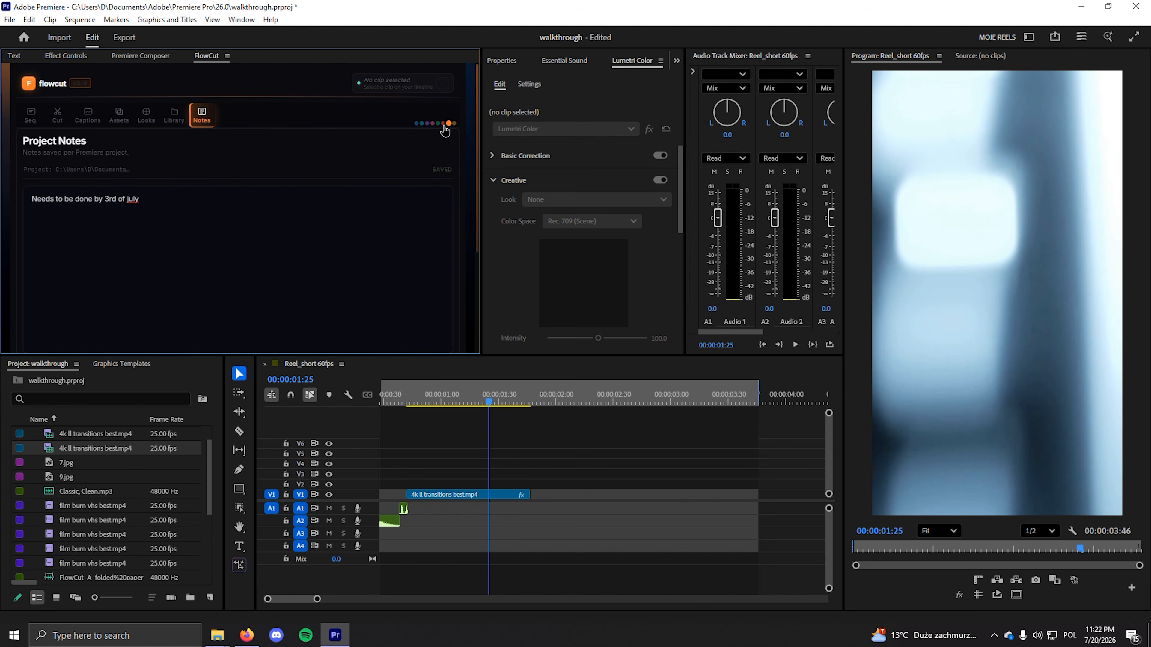
pyautogui.click(428, 123)
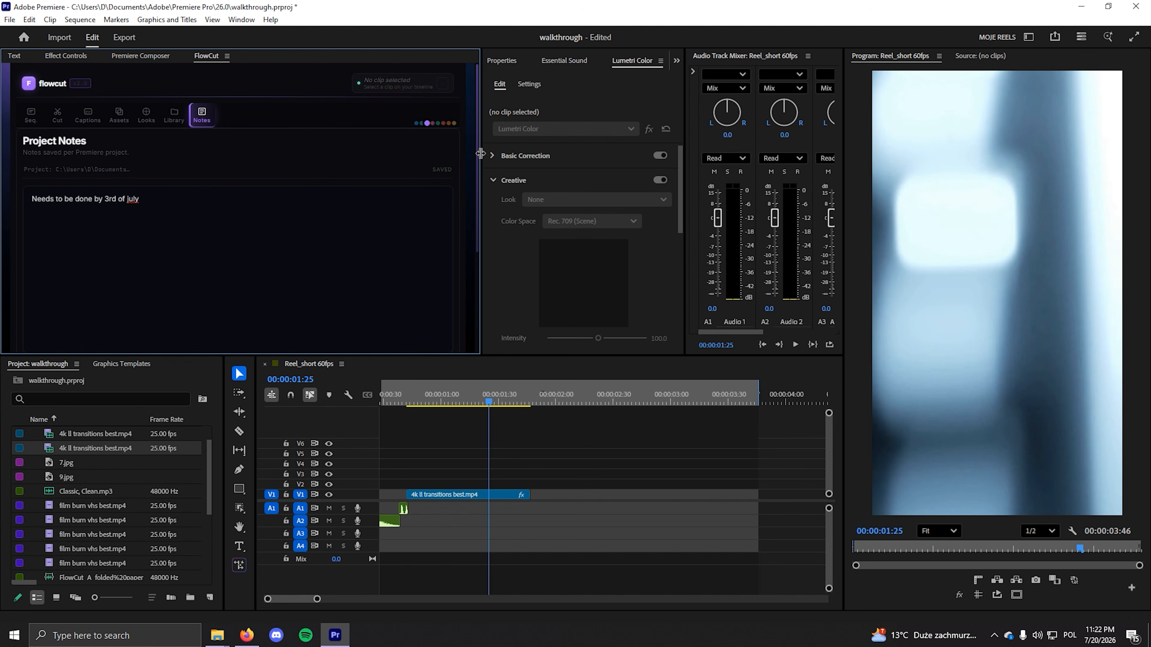